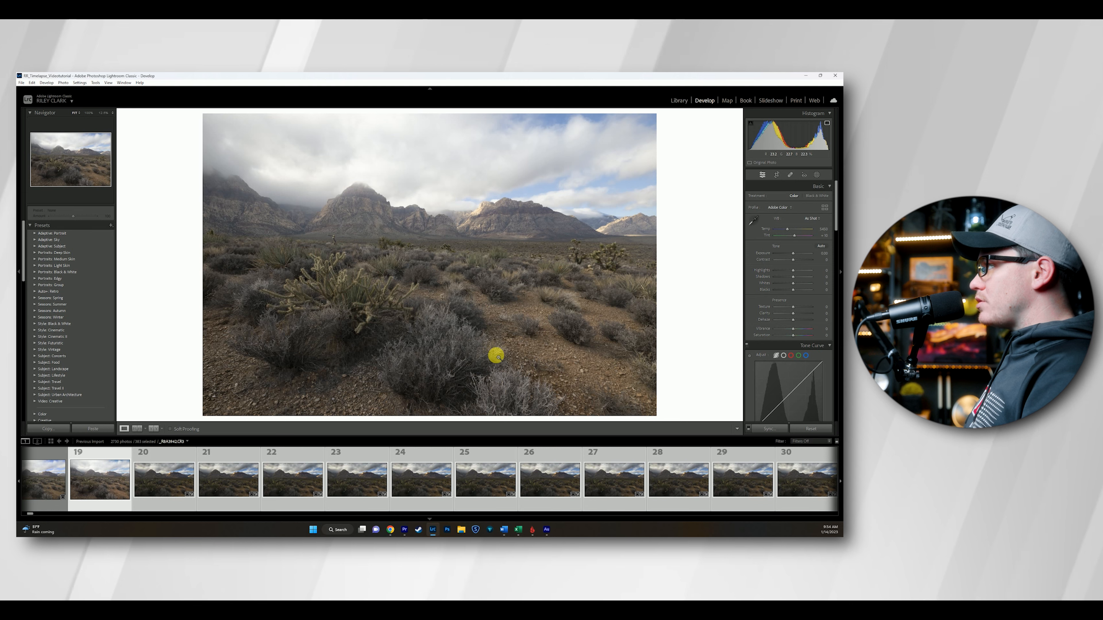
# Step: Crop the desert photo to a 16 x 9 aspect ratio, tightening the frame slightly and repositioning the image inside it
pyautogui.click(776, 174)
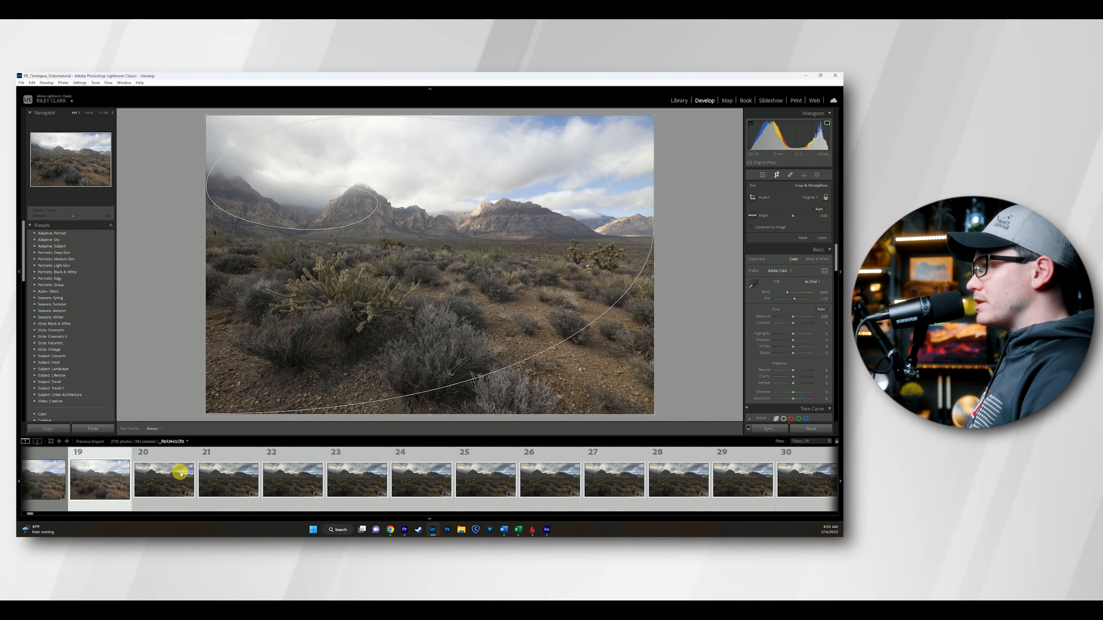
pyautogui.click(808, 200)
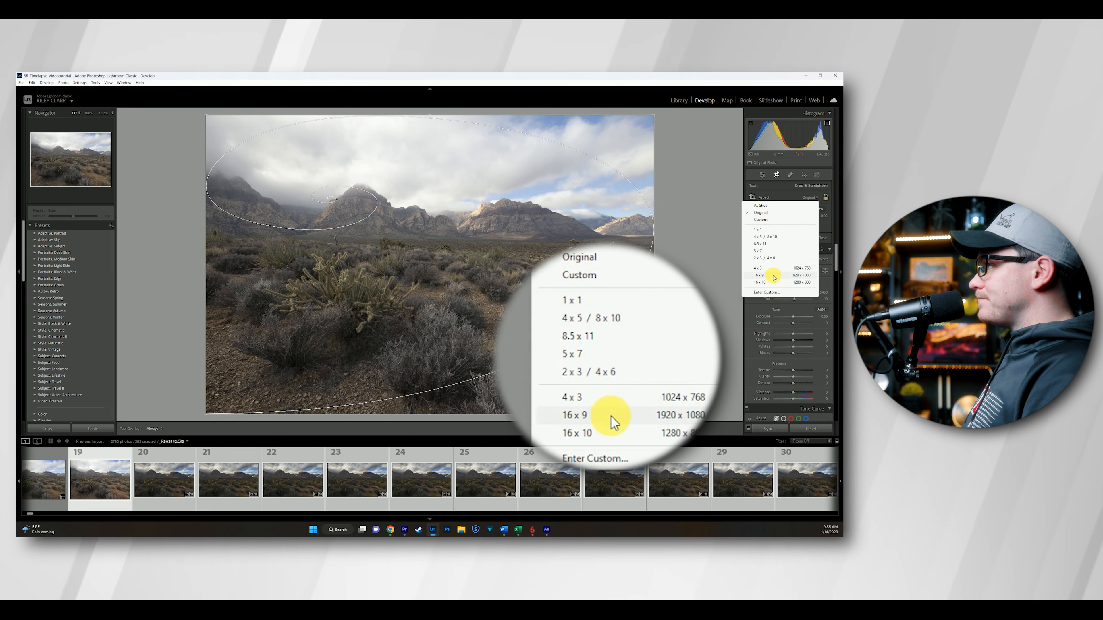
pyautogui.click(774, 278)
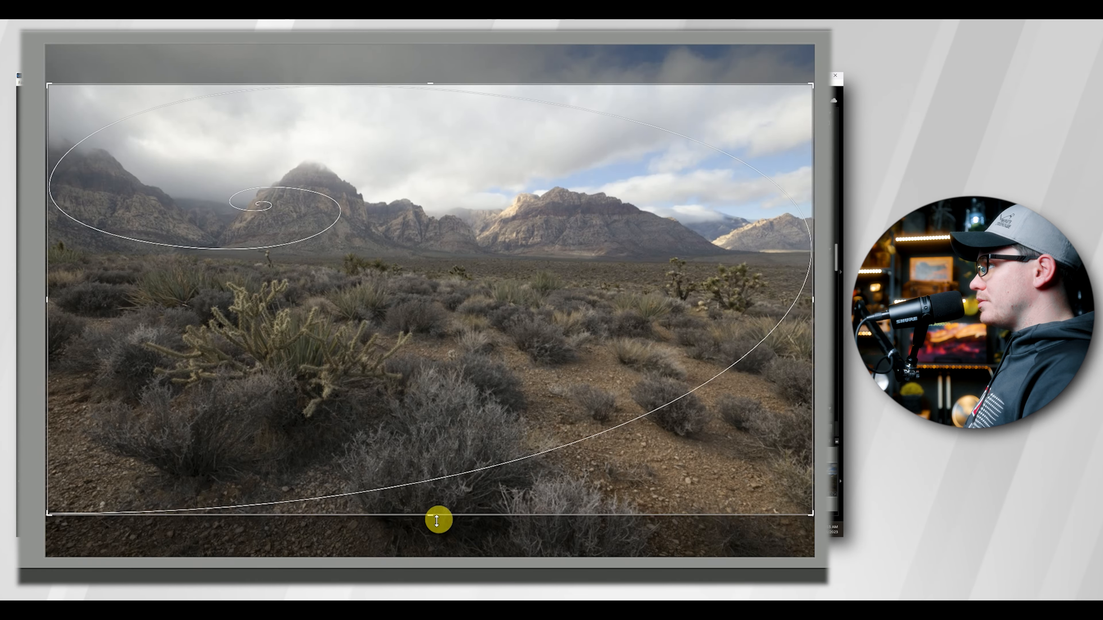
pyautogui.moveTo(437, 520); pyautogui.dragTo(444, 505)
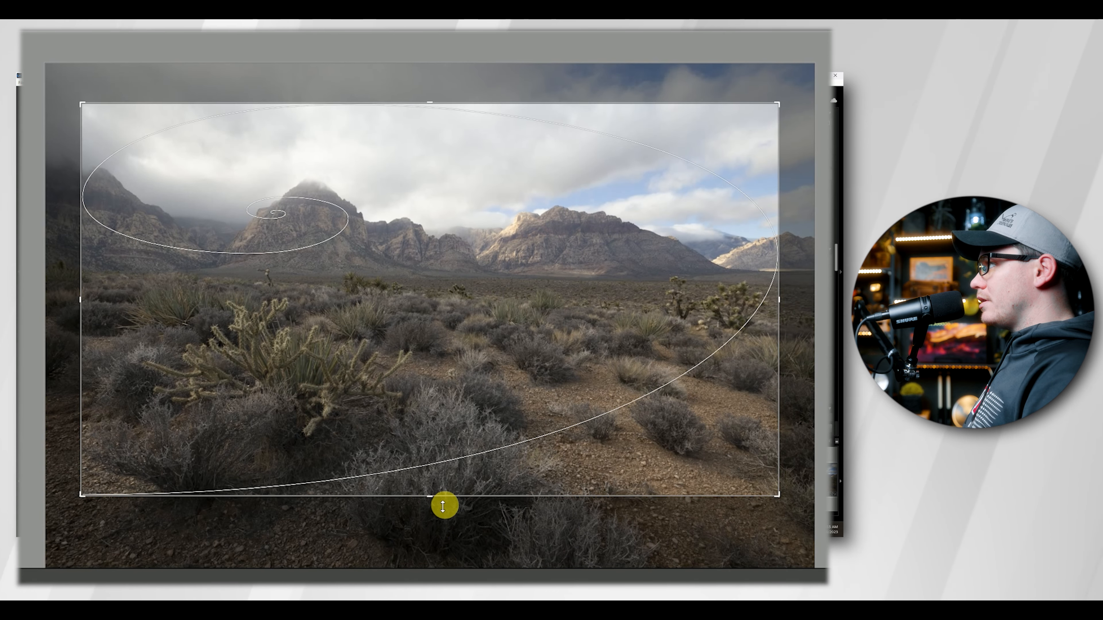
pyautogui.moveTo(463, 468); pyautogui.dragTo(442, 471)
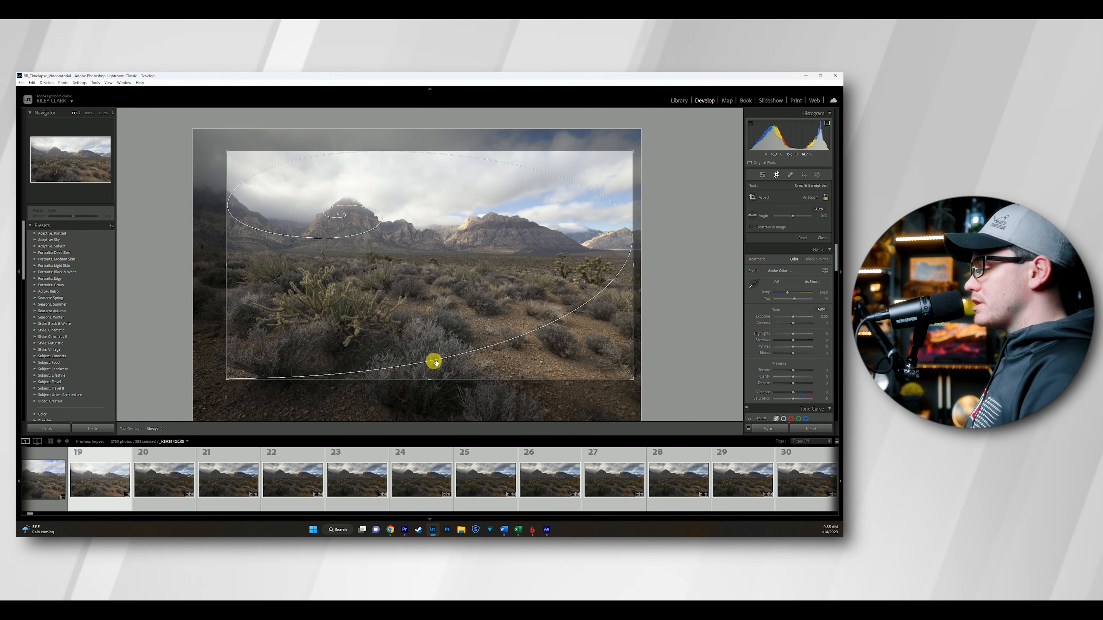
# Step: Cycle through the crop guide overlays, including aspect ratios, grid, diagonals and centre lines, up to the triangle overlay
pyautogui.press('o')
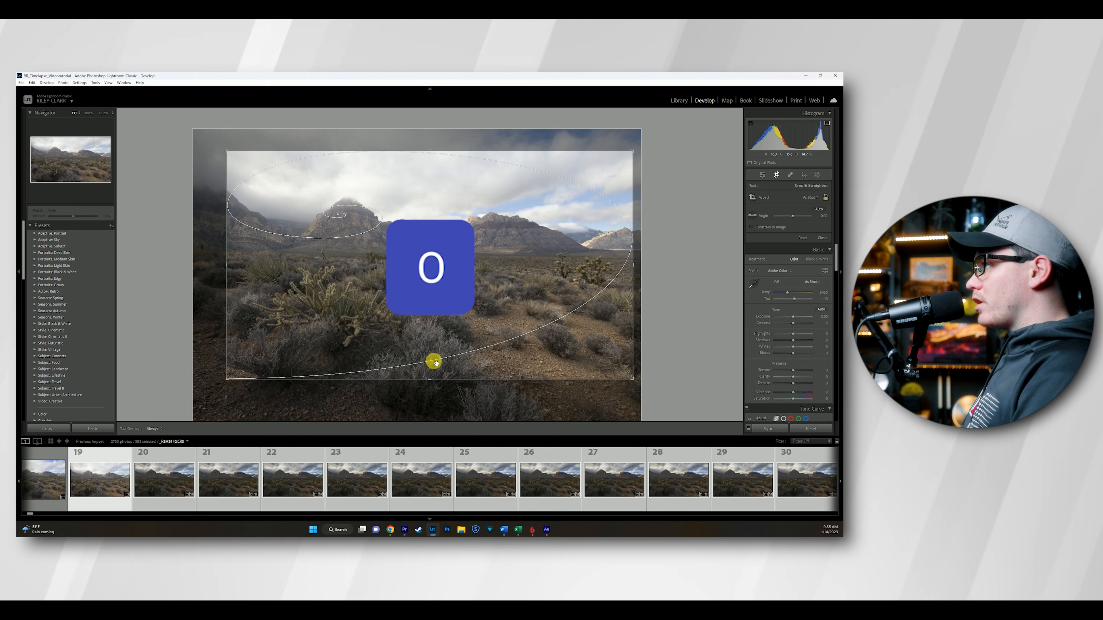
pyautogui.press('o')
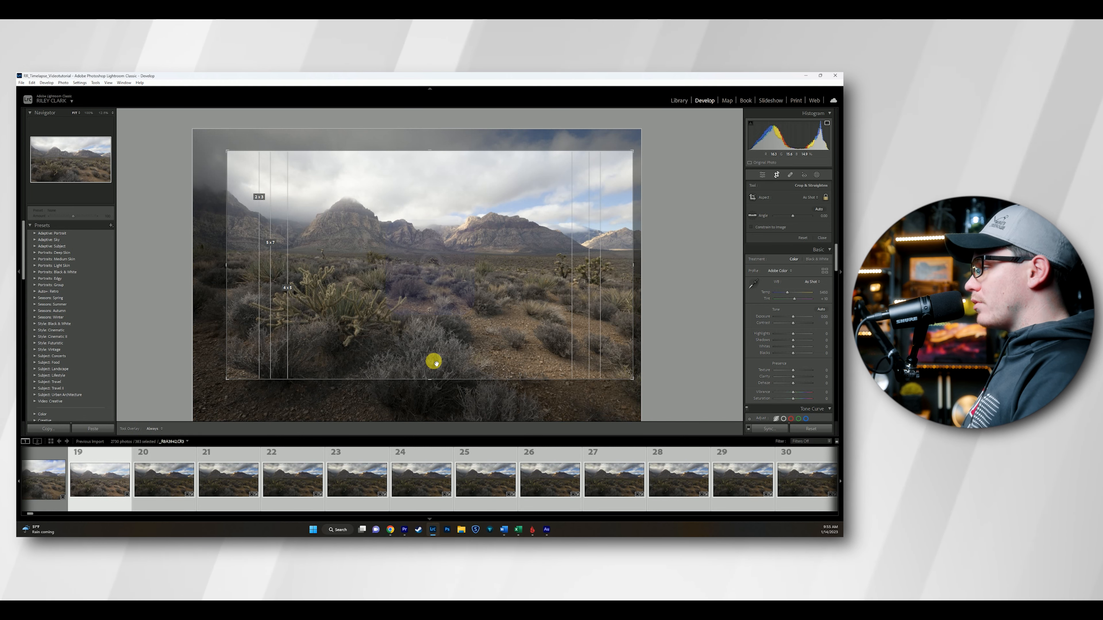
pyautogui.press('o')
pyautogui.press('o')
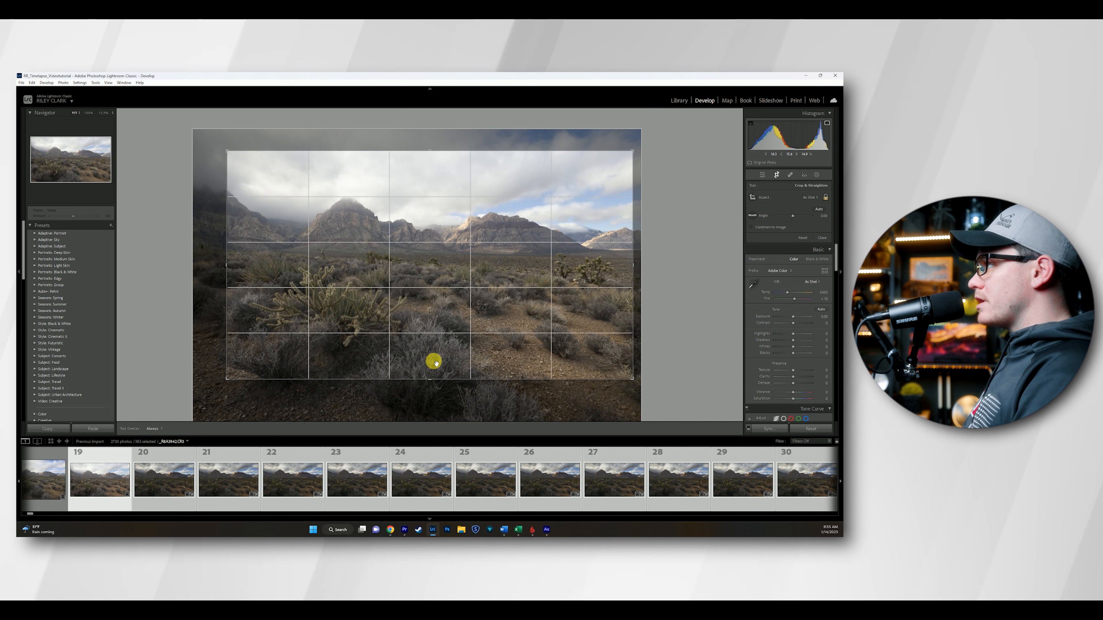
pyautogui.press('o')
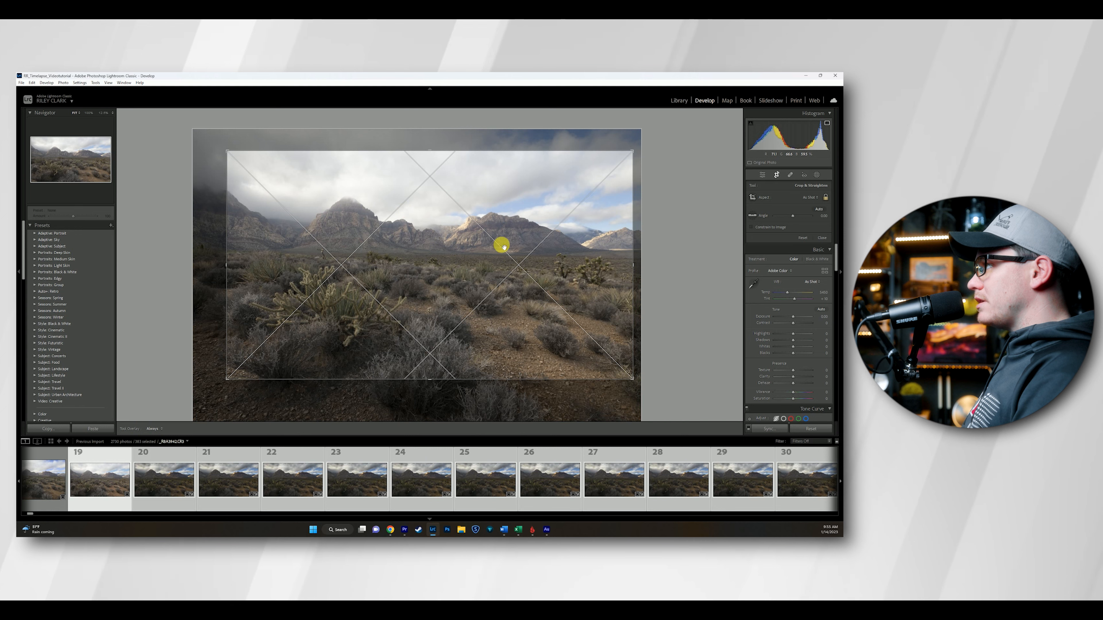
pyautogui.press('o')
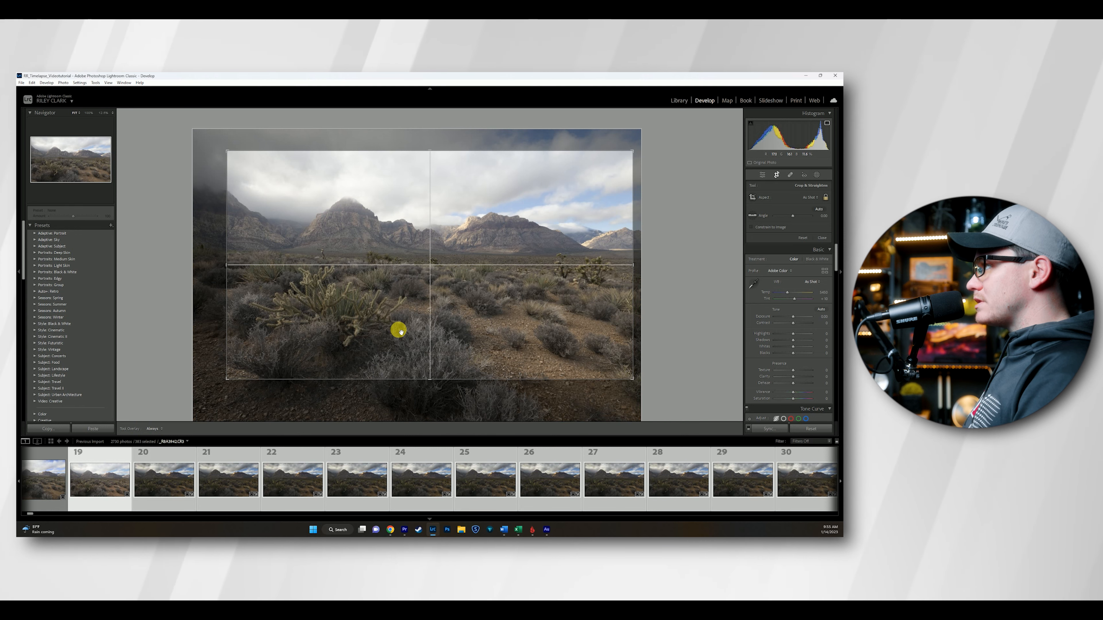
pyautogui.press('o')
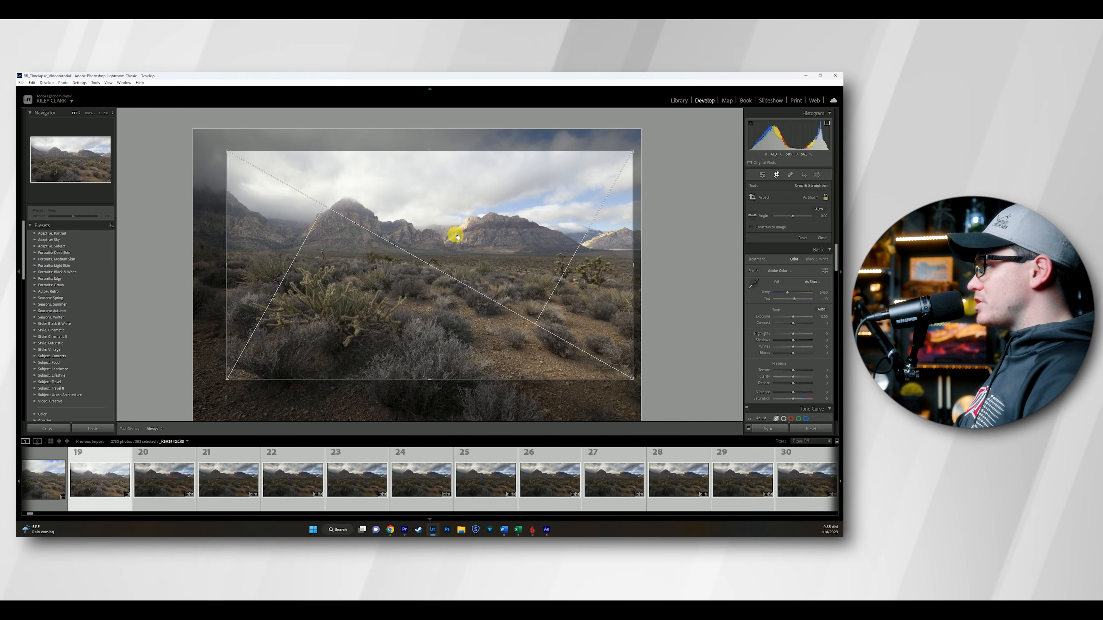
# Step: Flip the orientation of the triangle and golden spiral crop overlays to check the composition, and apply the crop
pyautogui.hotkey('shift', 'o')
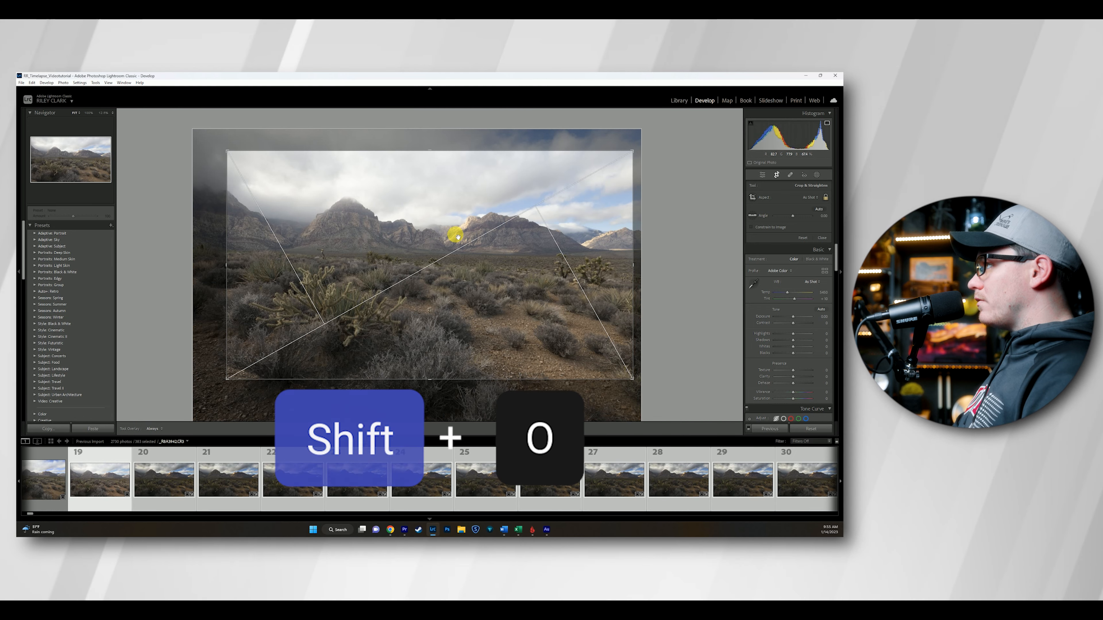
pyautogui.hotkey('shift', 'o')
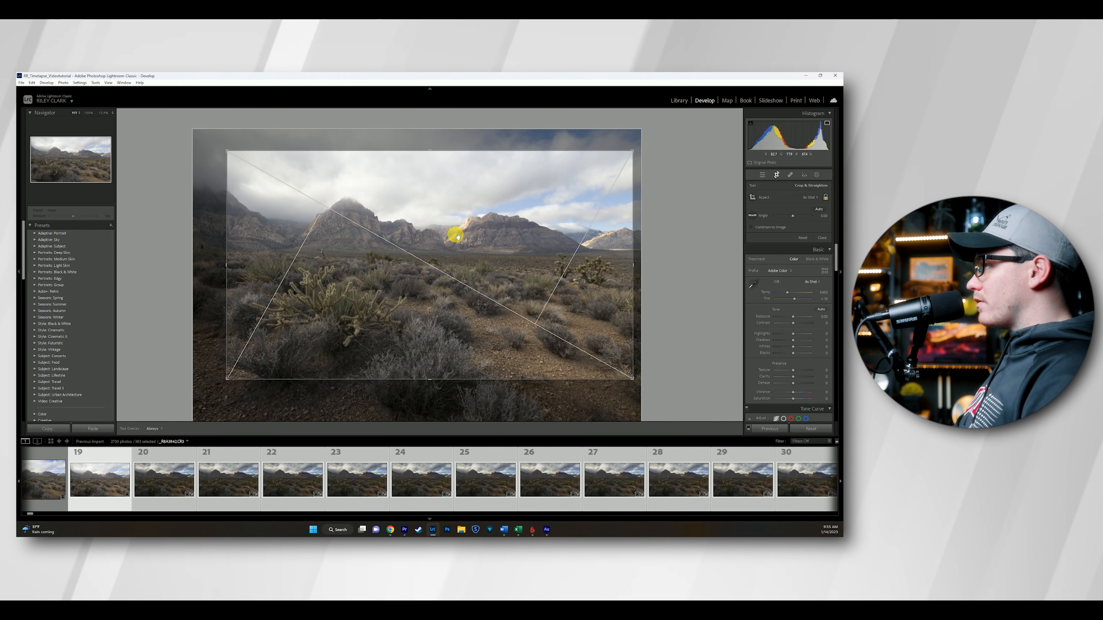
pyautogui.press('o')
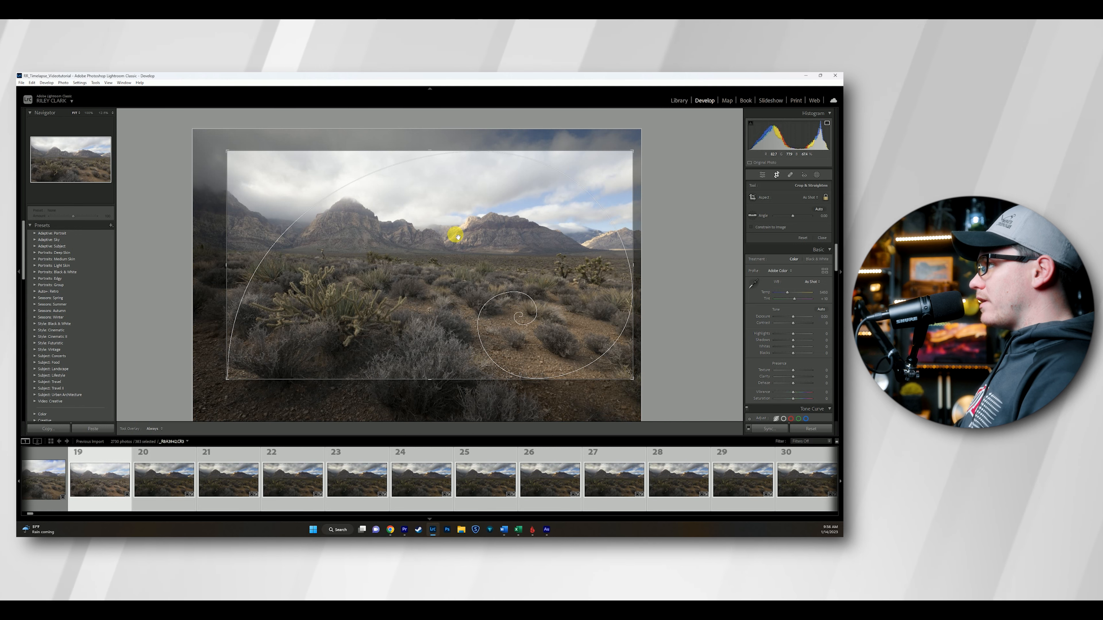
pyautogui.hotkey('shift', 'o')
pyautogui.hotkey('shift', 'o')
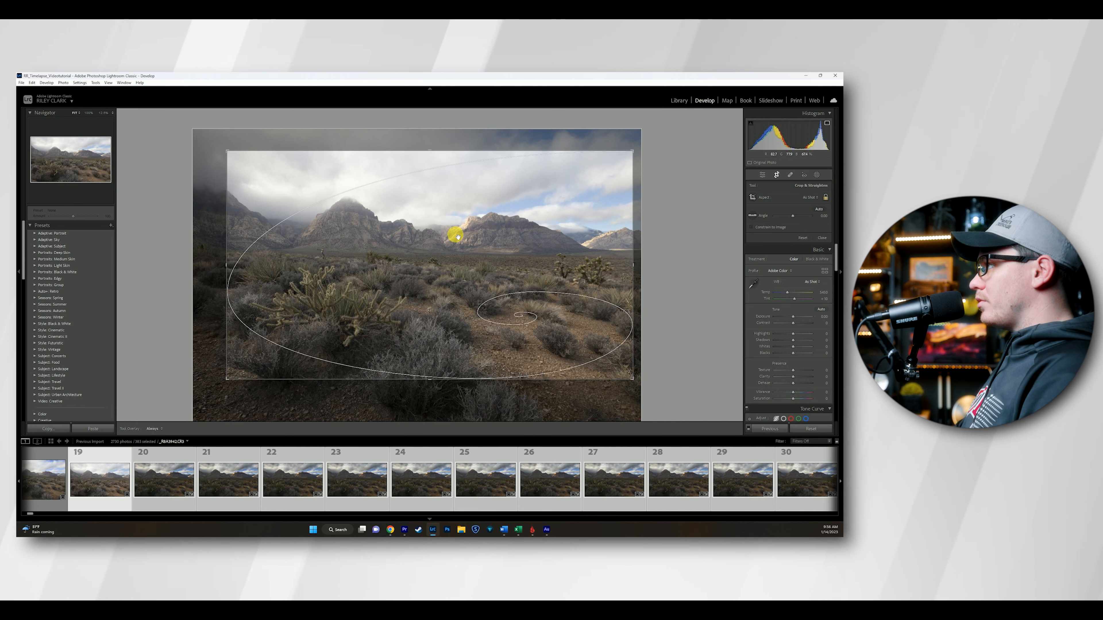
pyautogui.hotkey('shift', 'o')
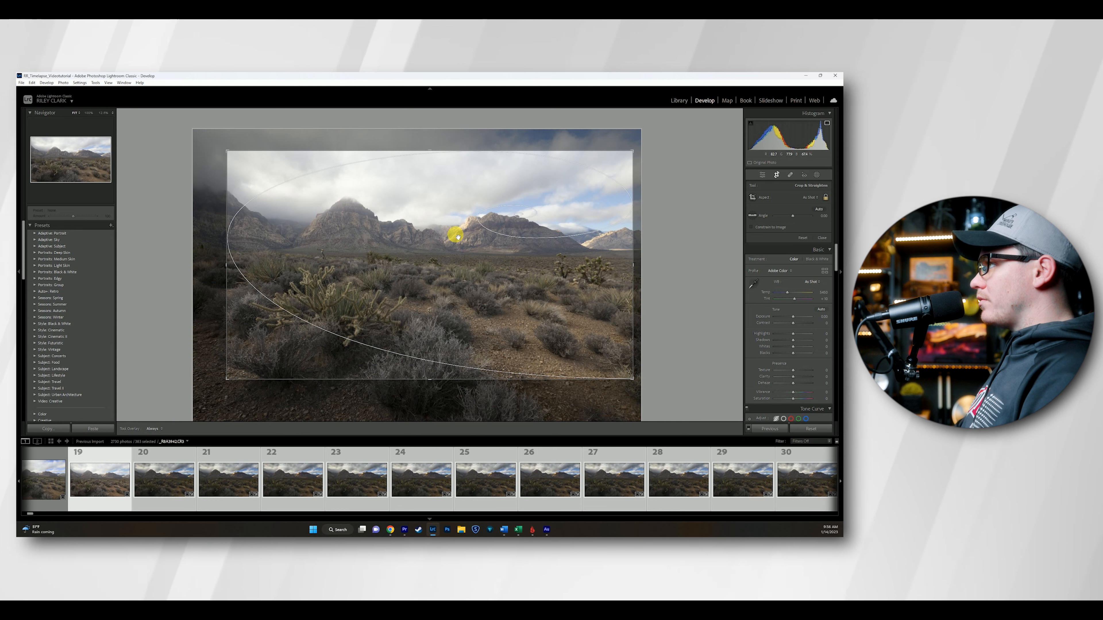
pyautogui.hotkey('shift', 'o')
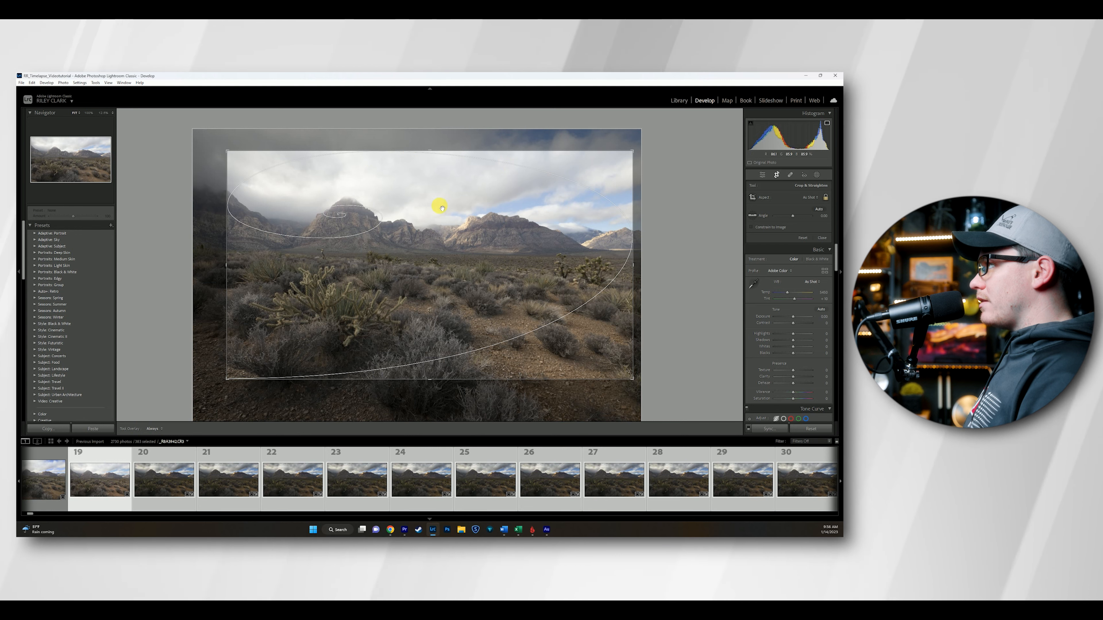
pyautogui.press('Return')
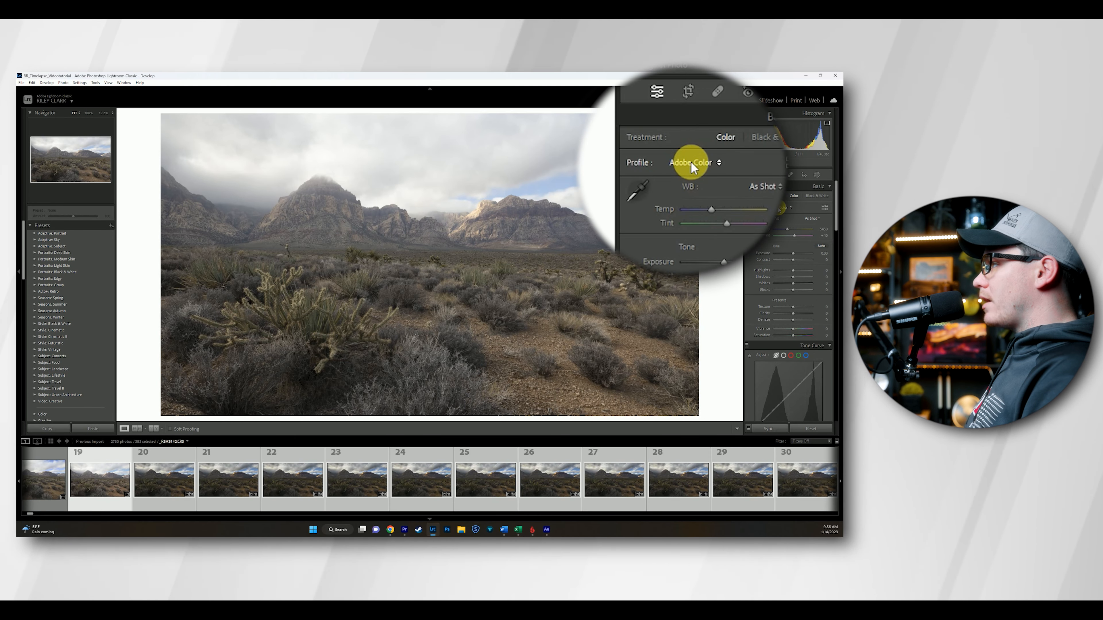
# Step: Compare the Adobe Landscape and Canon R5 Linear profiles on the photo, settling on Adobe Landscape
pyautogui.click(782, 208)
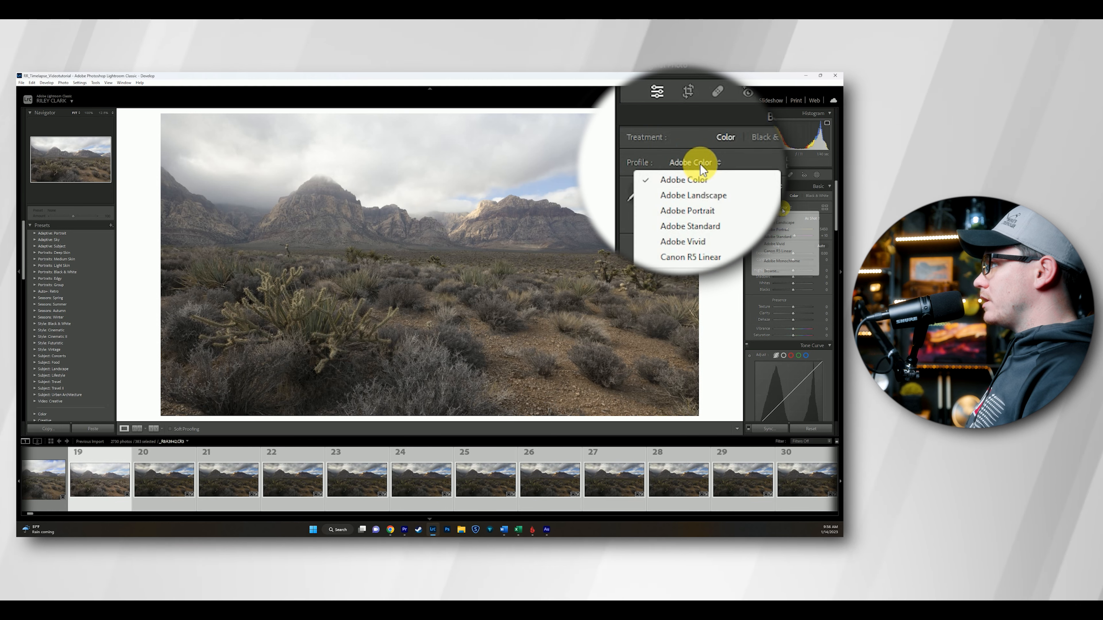
pyautogui.click(786, 220)
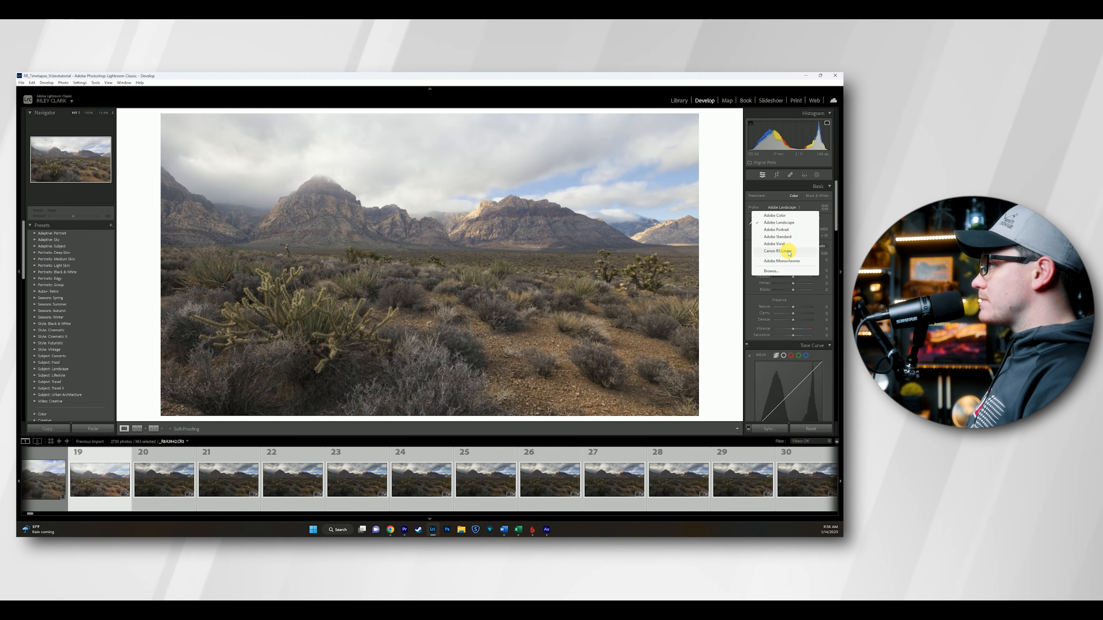
pyautogui.click(789, 253)
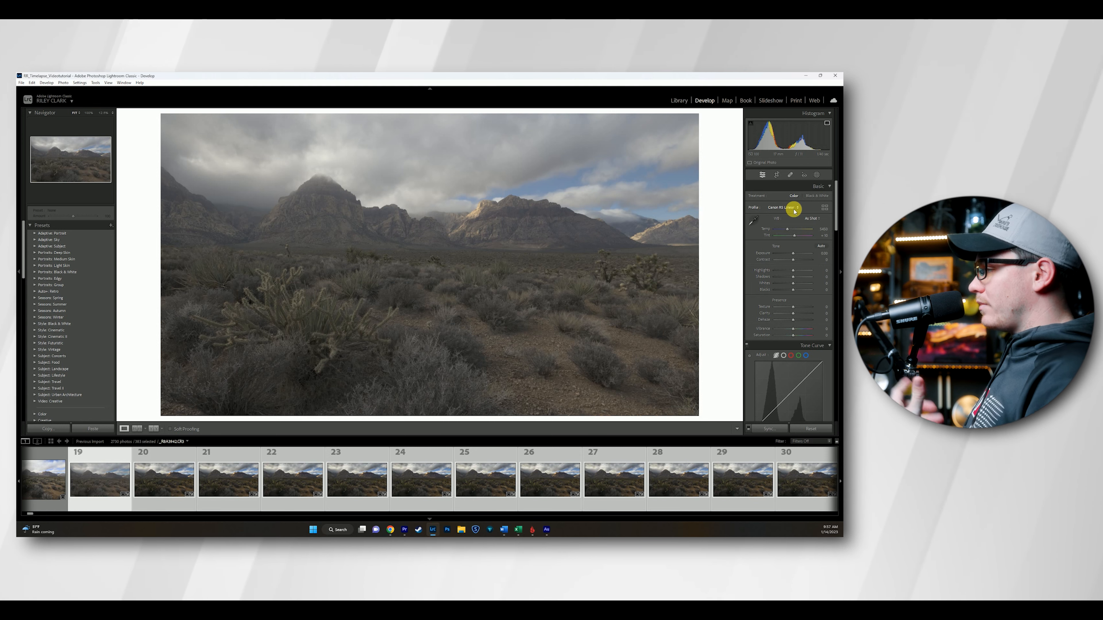
pyautogui.click(795, 209)
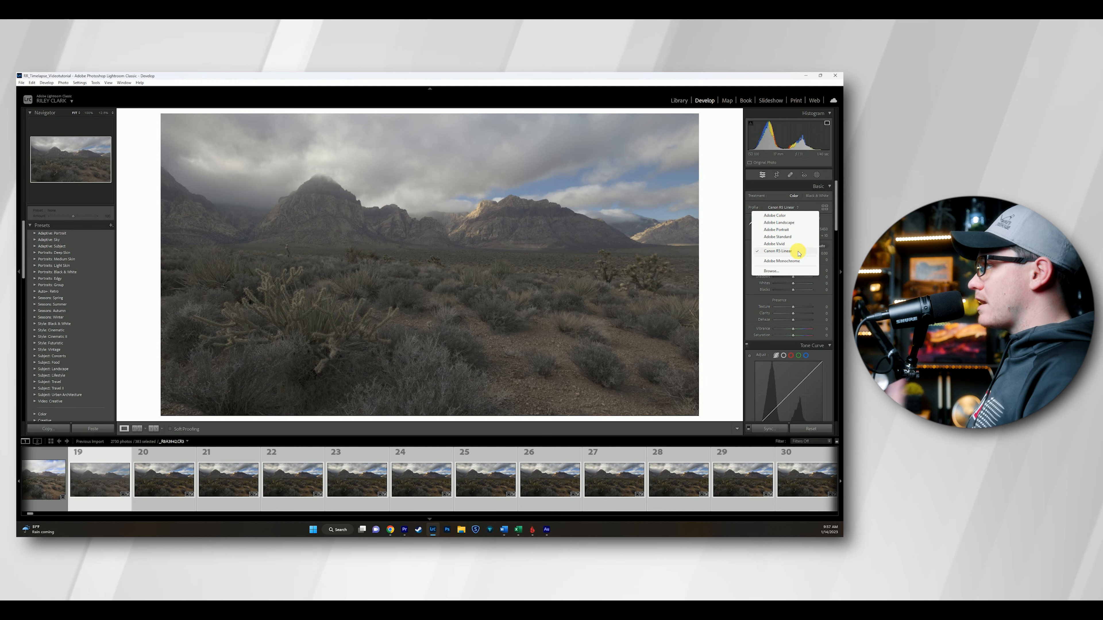
pyautogui.click(779, 222)
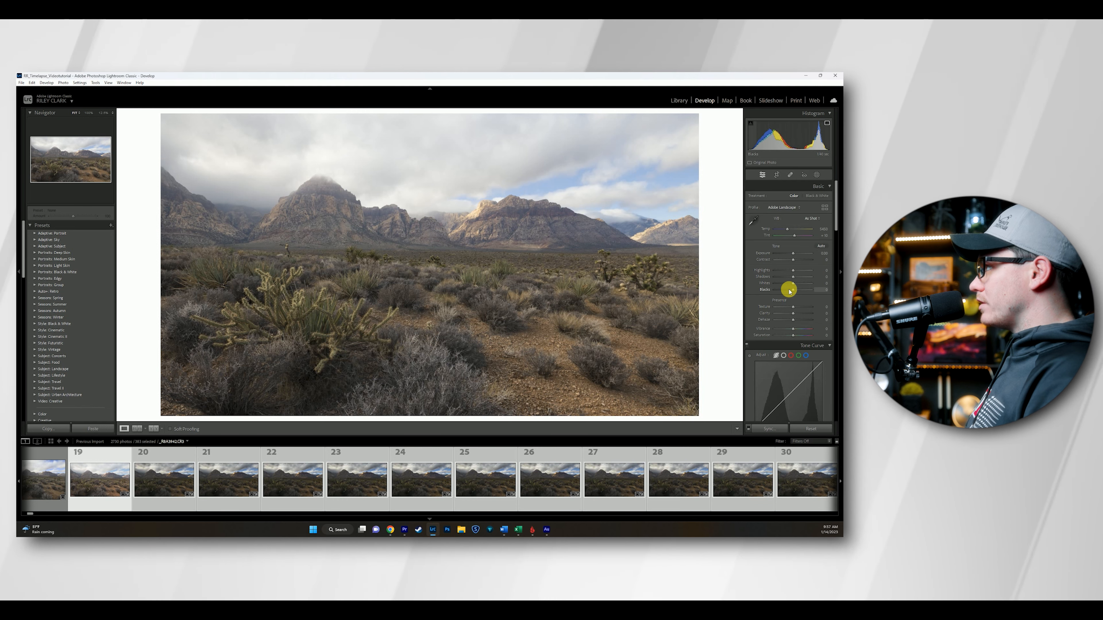
# Step: Lower the photo's exposure to −0.97 and compare the image before and after the edits
pyautogui.moveTo(742, 197); pyautogui.dragTo(732, 198)
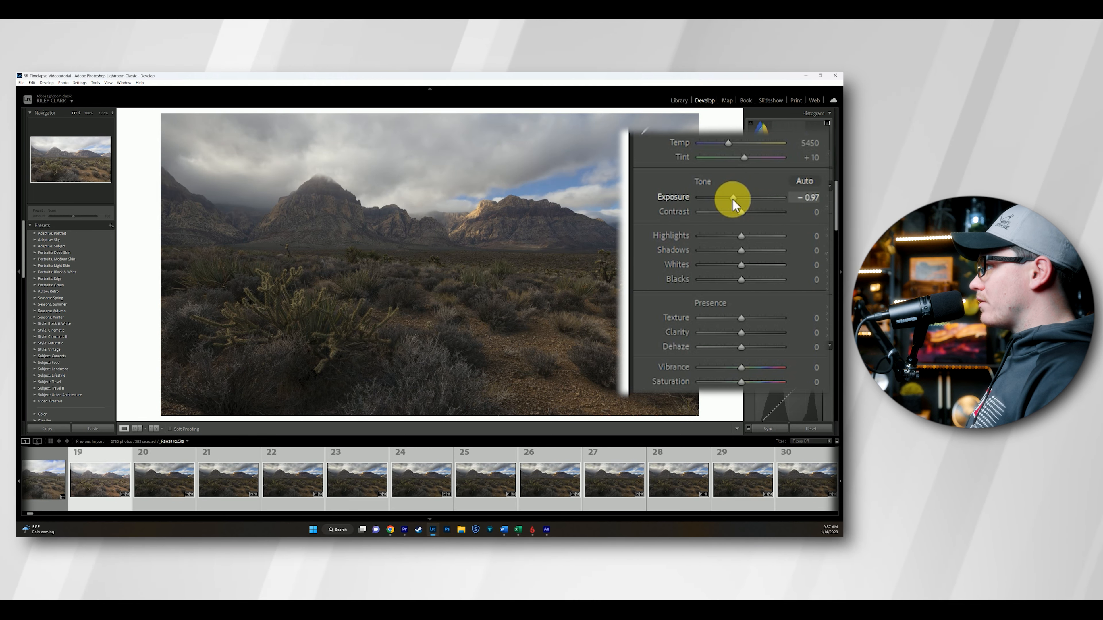
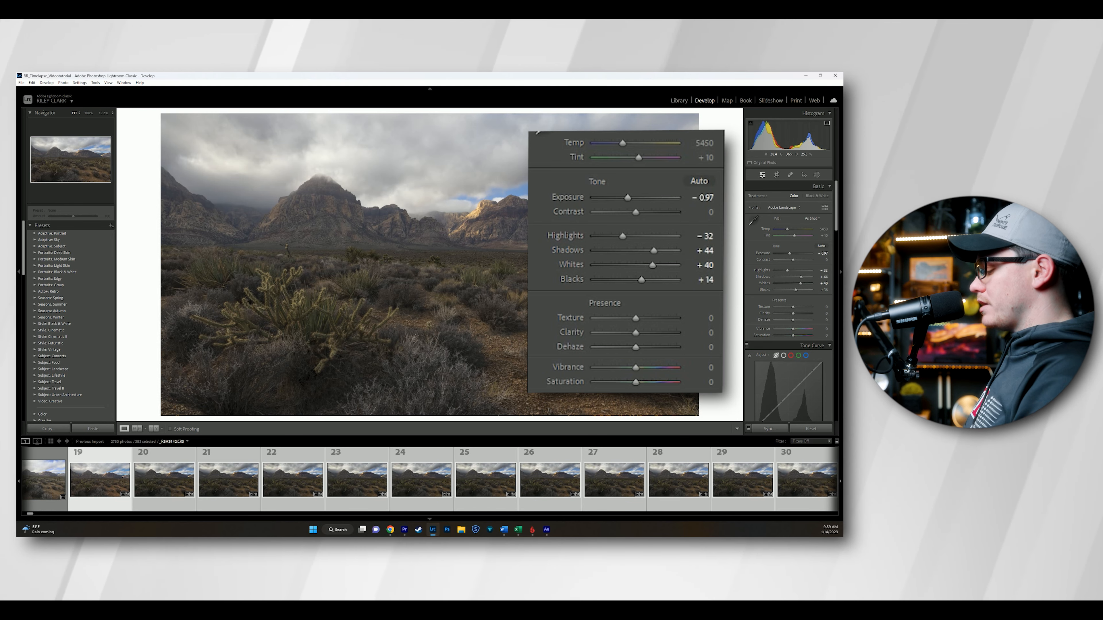
pyautogui.press('\\')
pyautogui.press('\\')
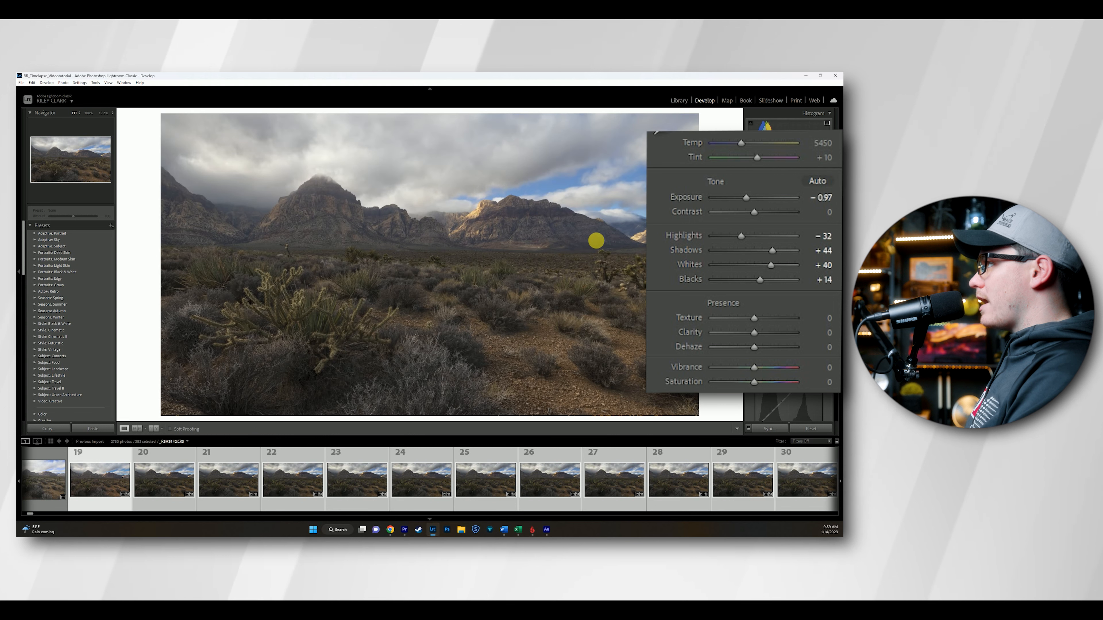
pyautogui.press('\\')
pyautogui.press('\\')
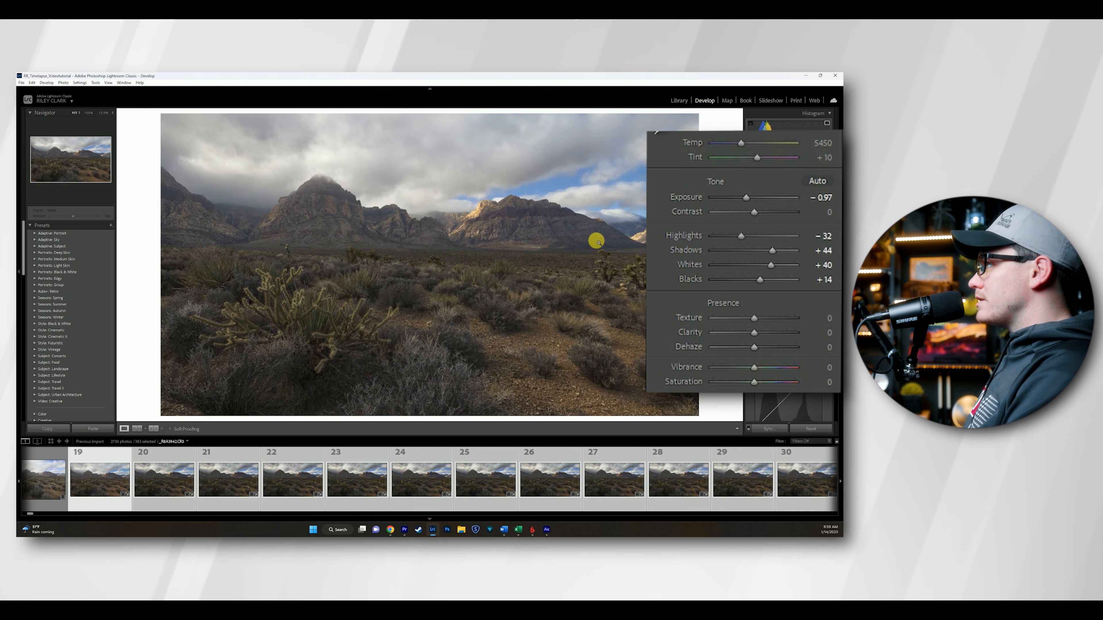
pyautogui.press('\\')
pyautogui.press('\\')
# Step: Set the white balance to Auto and adjust the colour temperature to 5597
pyautogui.click(800, 130)
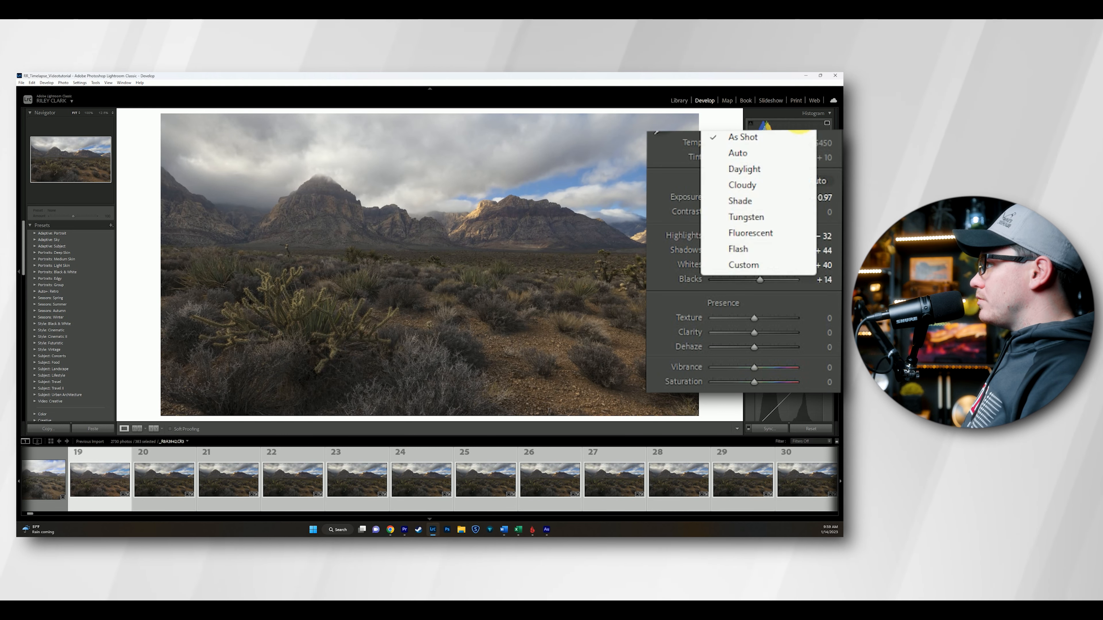
pyautogui.click(742, 149)
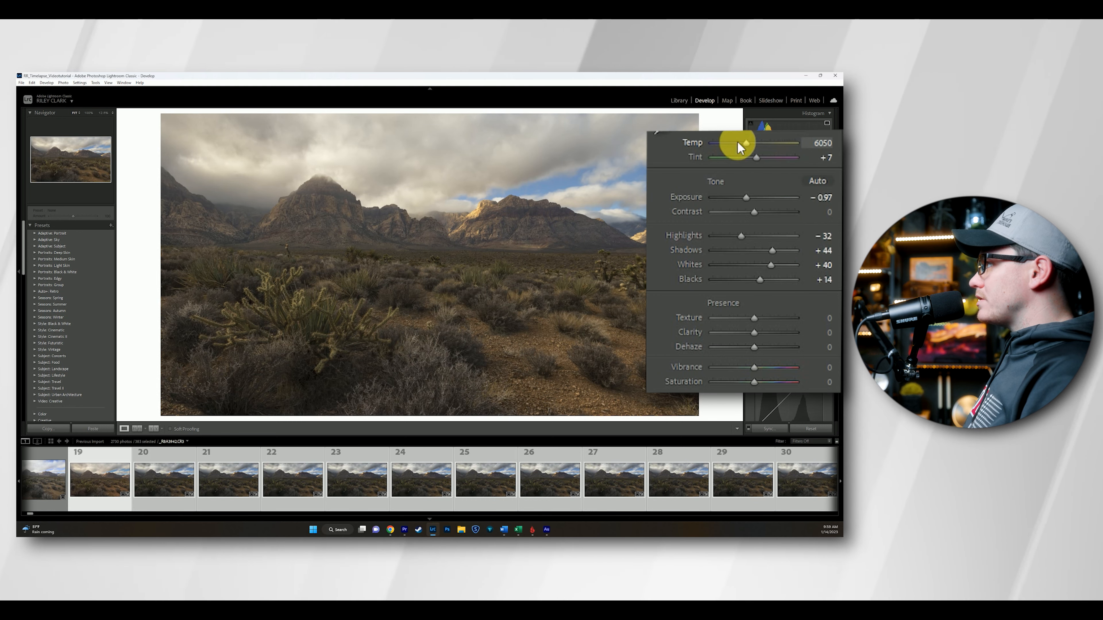
pyautogui.moveTo(750, 143); pyautogui.dragTo(744, 144)
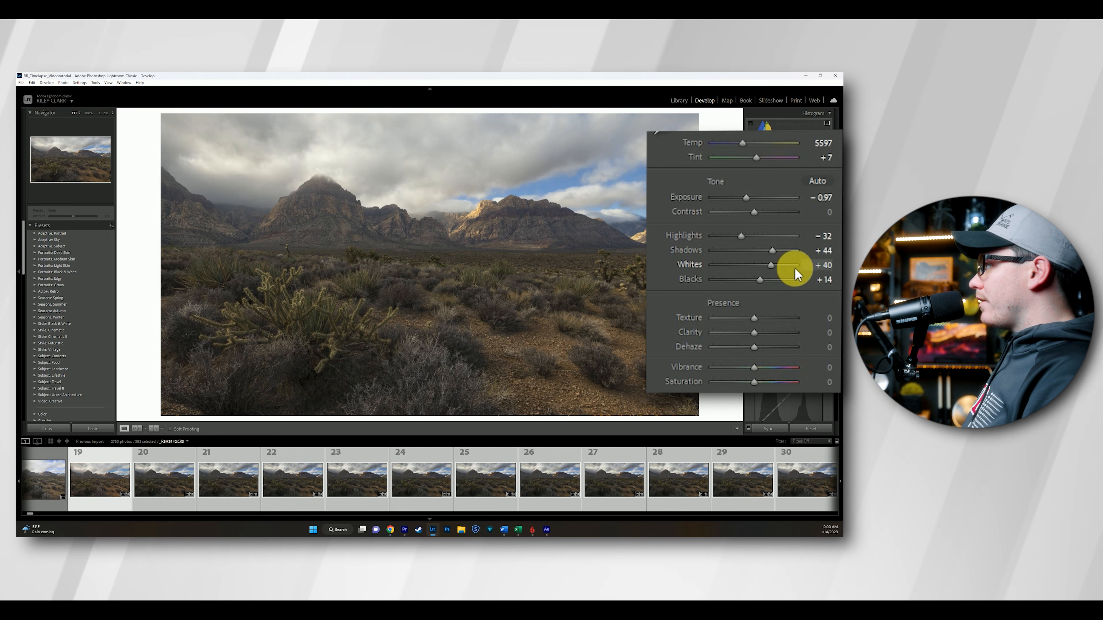
# Step: Soften the photo by setting texture to −5, clarity to −7 and dehaze to −7
pyautogui.scroll(-3, 795, 267)
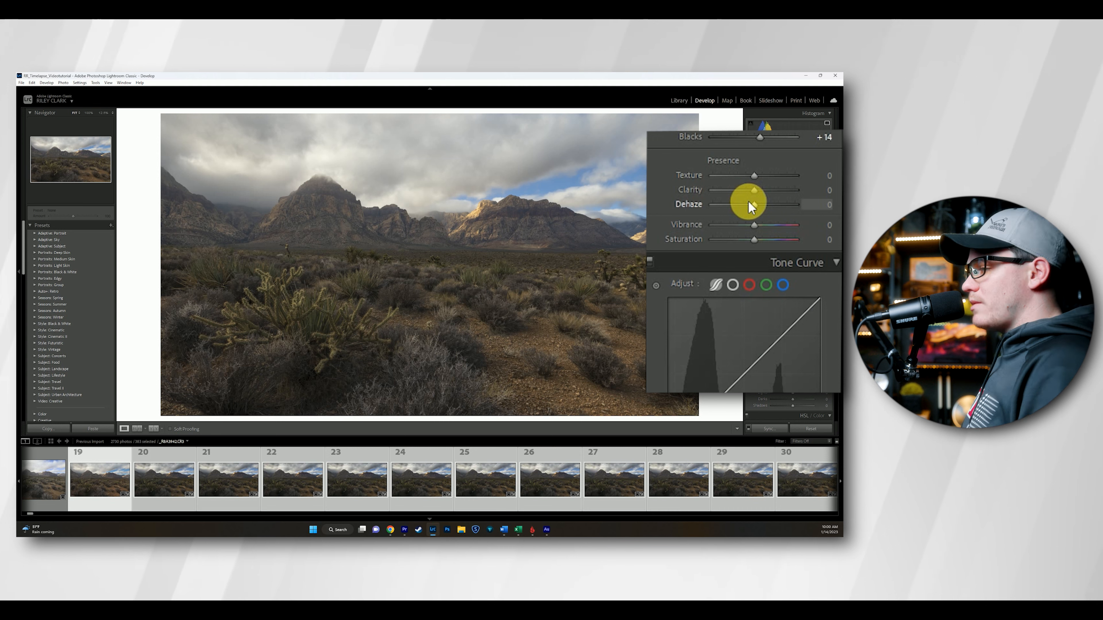
pyautogui.moveTo(760, 201); pyautogui.dragTo(751, 176)
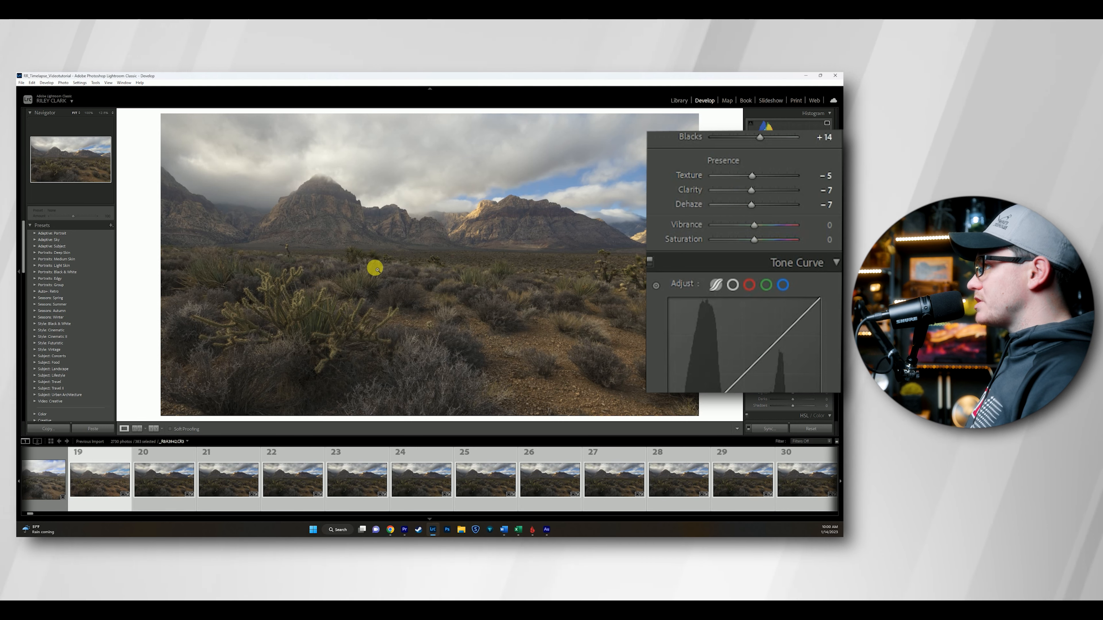
pyautogui.click(452, 209)
pyautogui.click(455, 229)
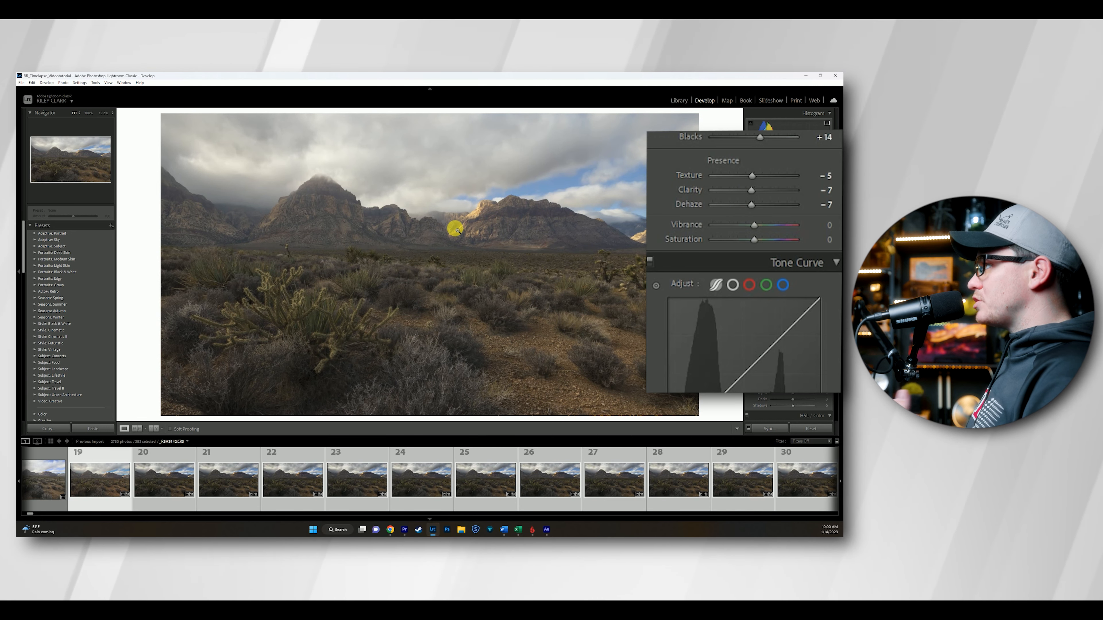
# Step: Cool the white balance by setting the temperature to 5333 and the tint to +3
pyautogui.scroll(5, 695, 172)
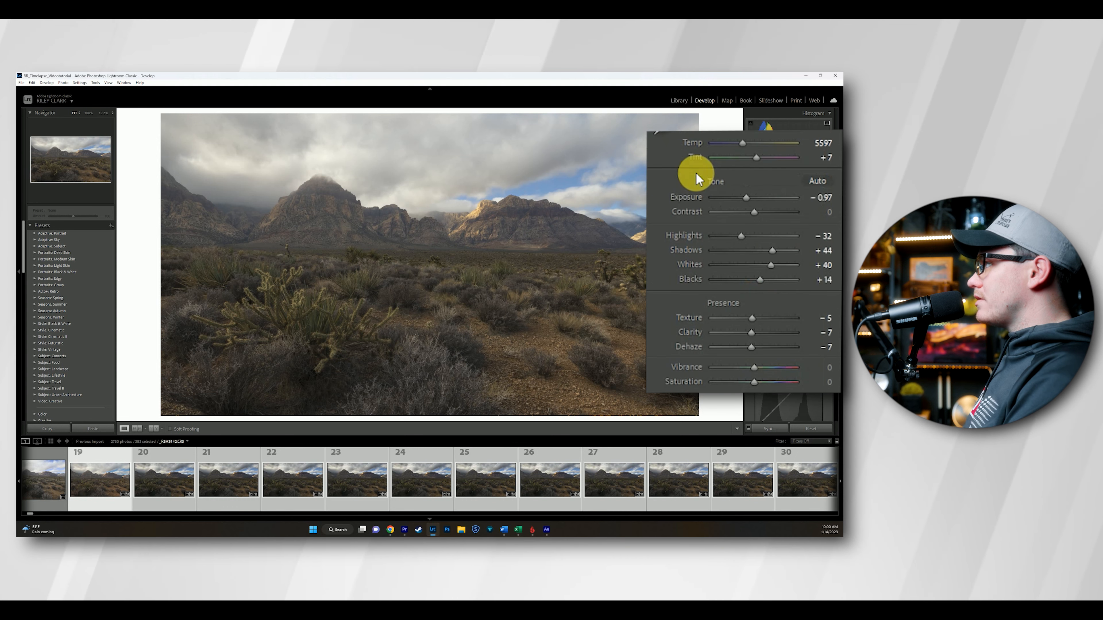
pyautogui.moveTo(741, 142); pyautogui.dragTo(755, 157)
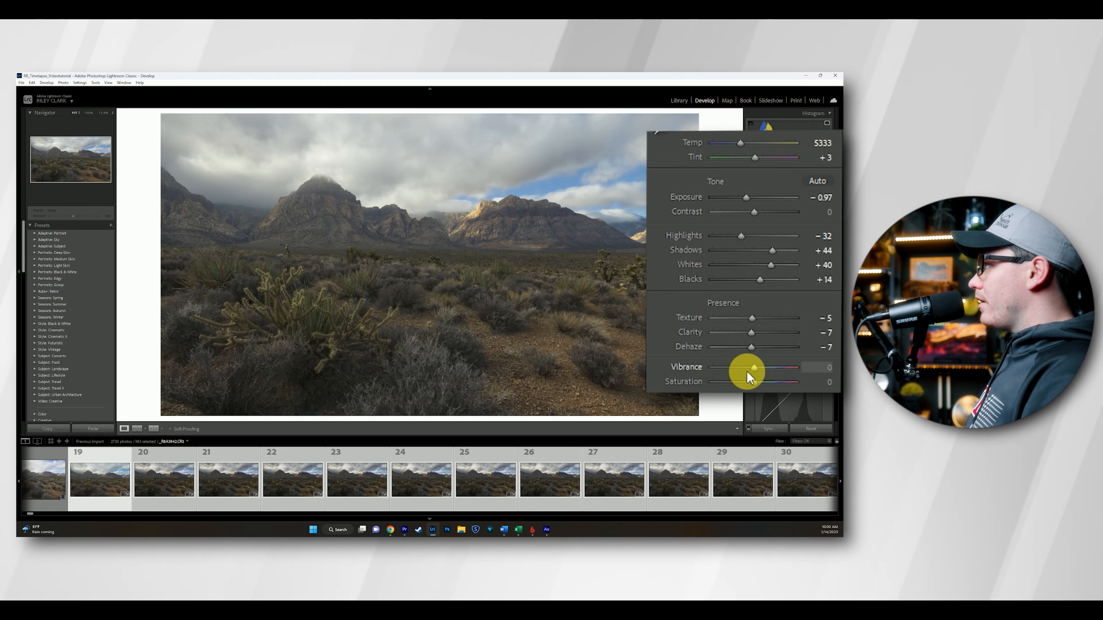
# Step: Set the photo's vibrance to −14 and saturation to +32, and compare the image before and after the edits
pyautogui.moveTo(755, 369)
pyautogui.mouseDown()
pyautogui.moveTo(742, 371)
pyautogui.moveTo(783, 369)
pyautogui.moveTo(757, 378)
pyautogui.mouseUp()
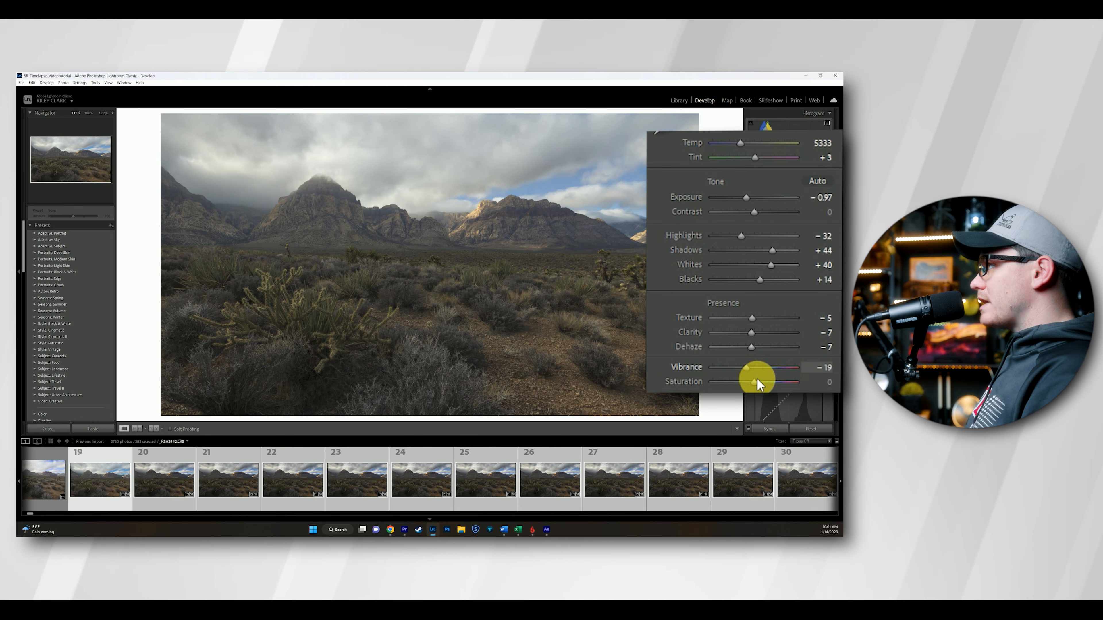
pyautogui.moveTo(747, 378); pyautogui.dragTo(771, 382)
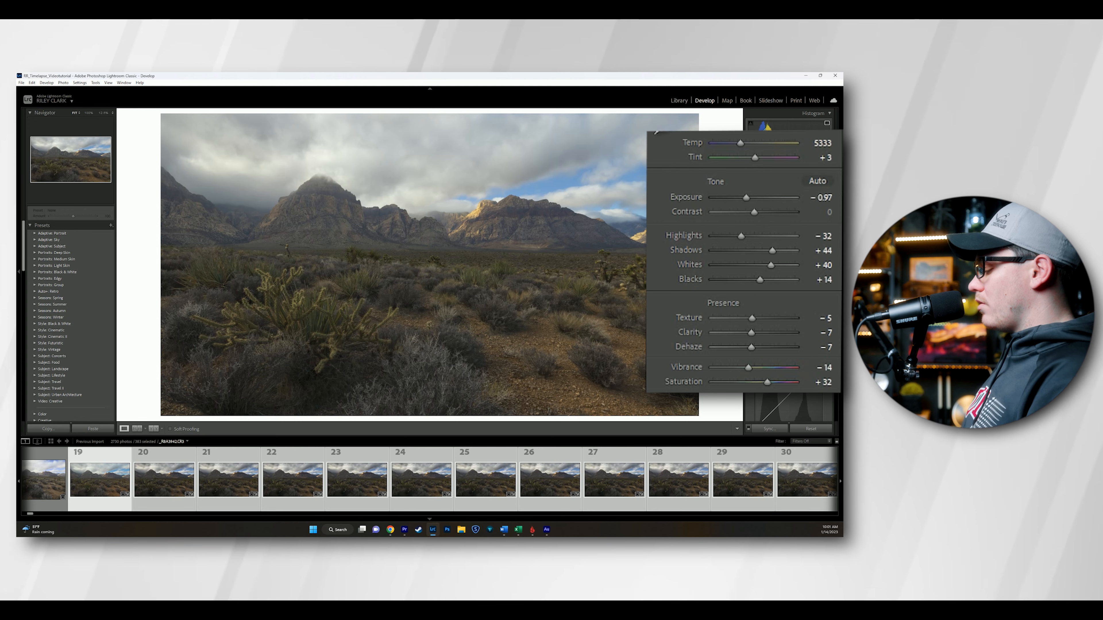
pyautogui.press('\\')
pyautogui.press('\\')
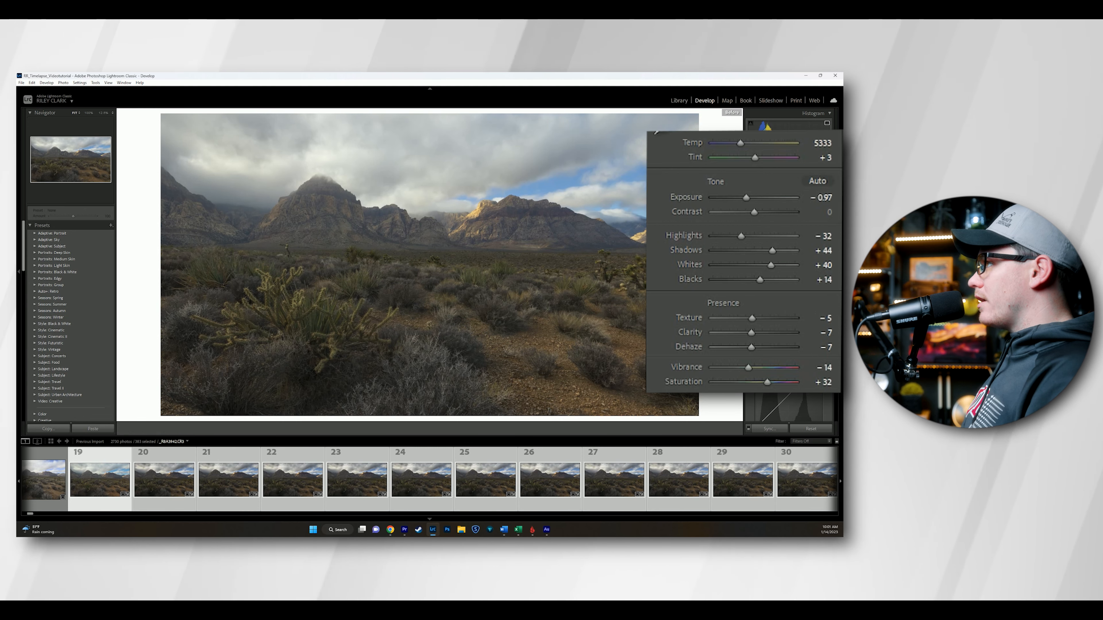
pyautogui.press('\\')
pyautogui.press('\\')
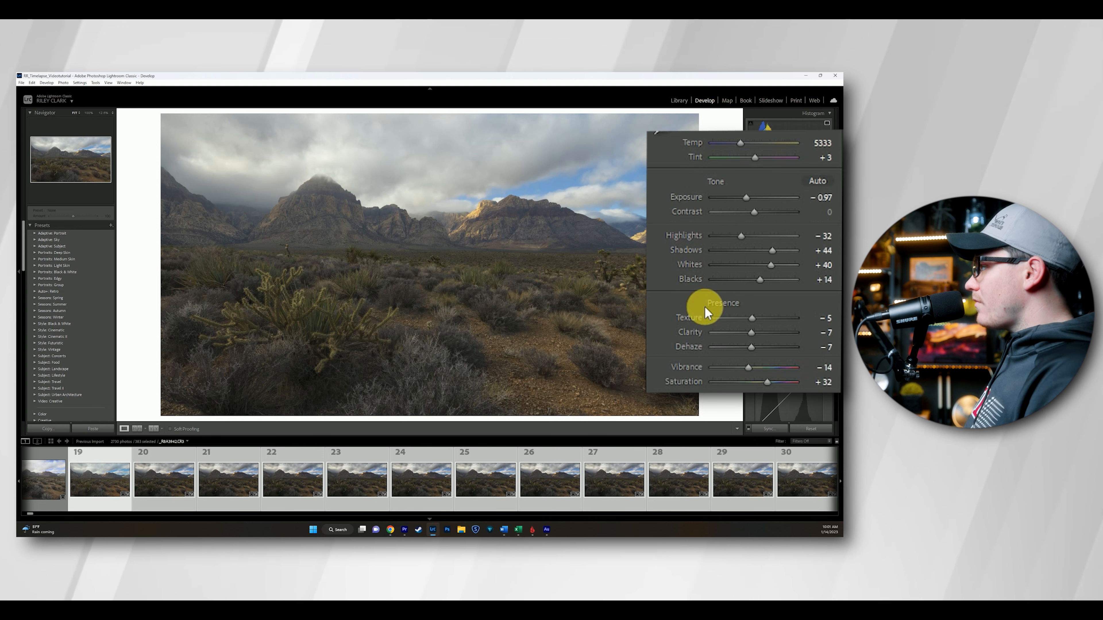
# Step: Brighten the photo by raising the Lights region of the parametric tone curve
pyautogui.scroll(-5, 793, 368)
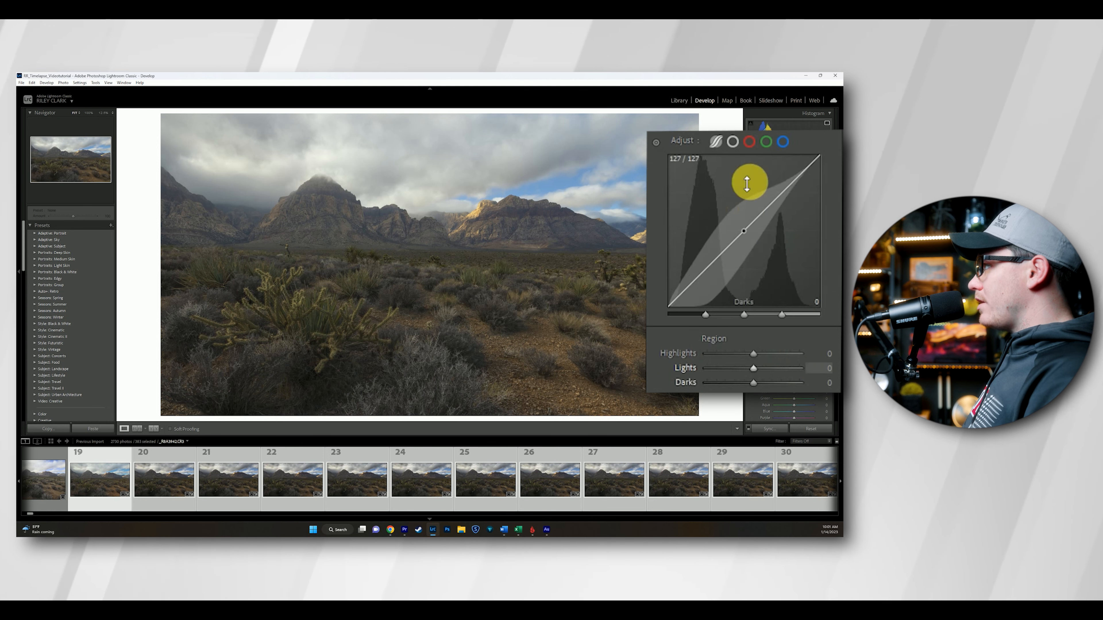
pyautogui.click(782, 142)
pyautogui.click(716, 142)
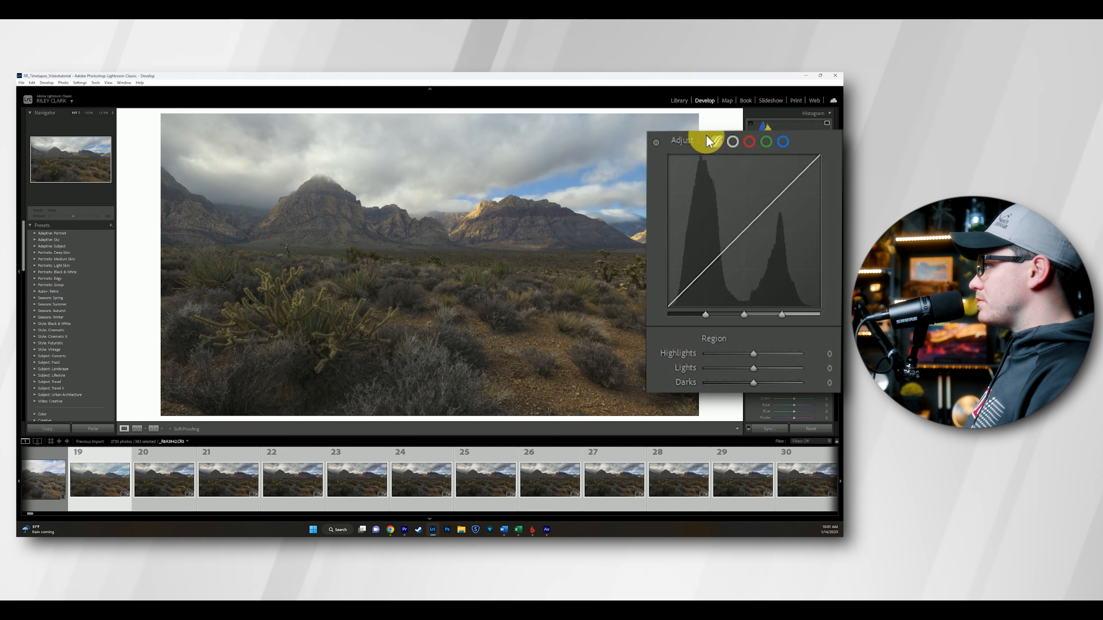
pyautogui.moveTo(754, 368); pyautogui.dragTo(776, 373)
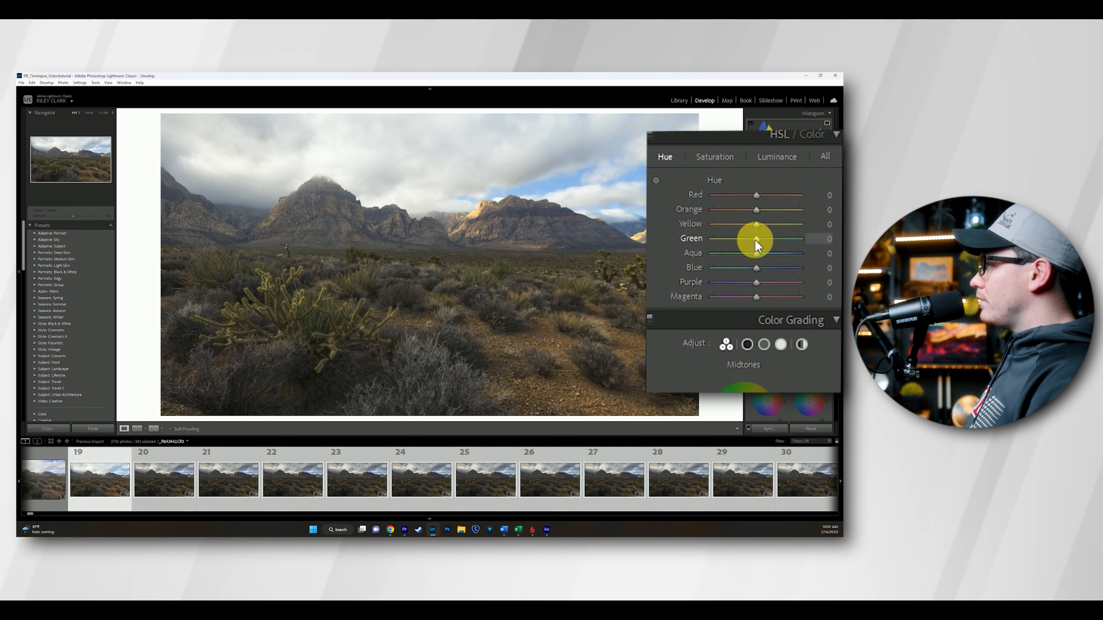
# Step: Reduce the yellow saturation to −18 and compare the photo with the HSL adjustments off and on
pyautogui.moveTo(751, 224)
pyautogui.mouseDown()
pyautogui.moveTo(722, 226)
pyautogui.moveTo(754, 227)
pyautogui.moveTo(753, 239)
pyautogui.moveTo(746, 223)
pyautogui.moveTo(729, 222)
pyautogui.moveTo(747, 222)
pyautogui.mouseUp()
pyautogui.click(716, 156)
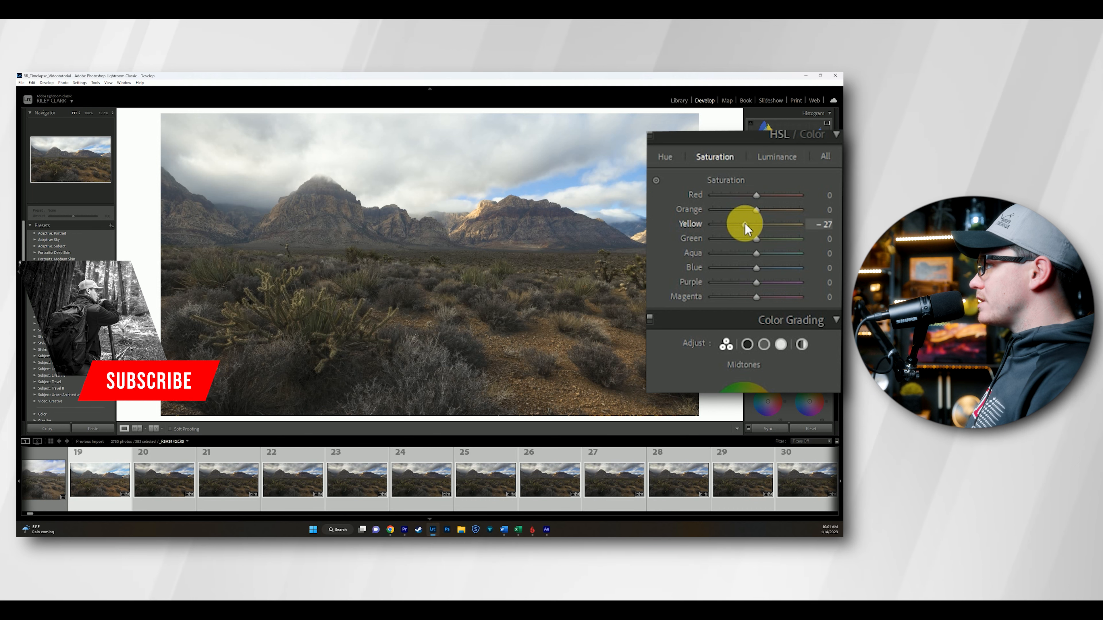
pyautogui.click(650, 137)
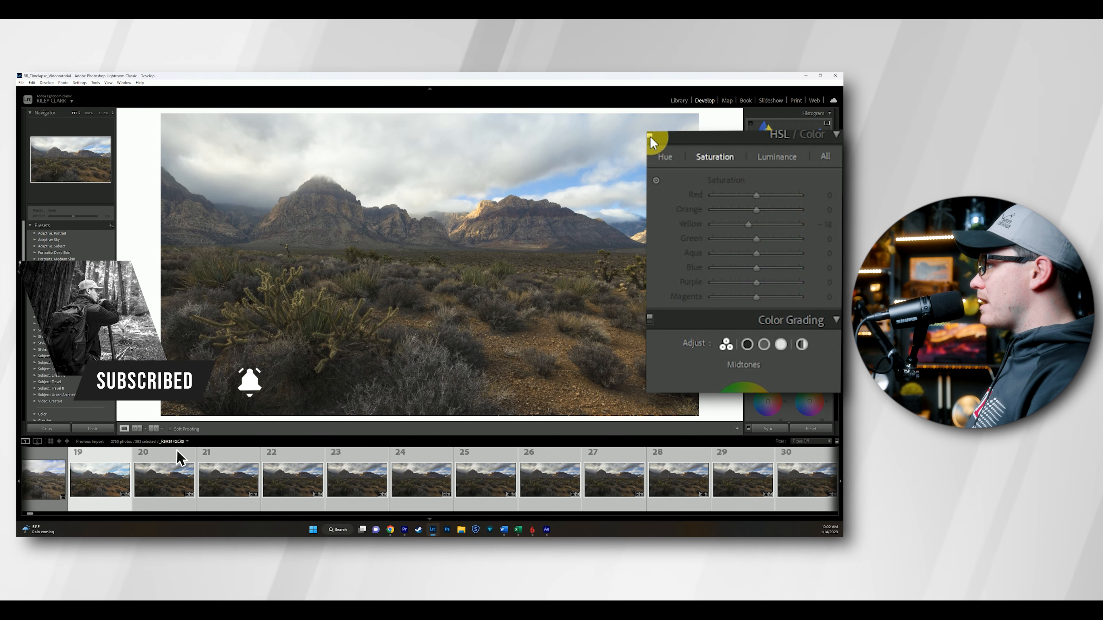
pyautogui.click(650, 136)
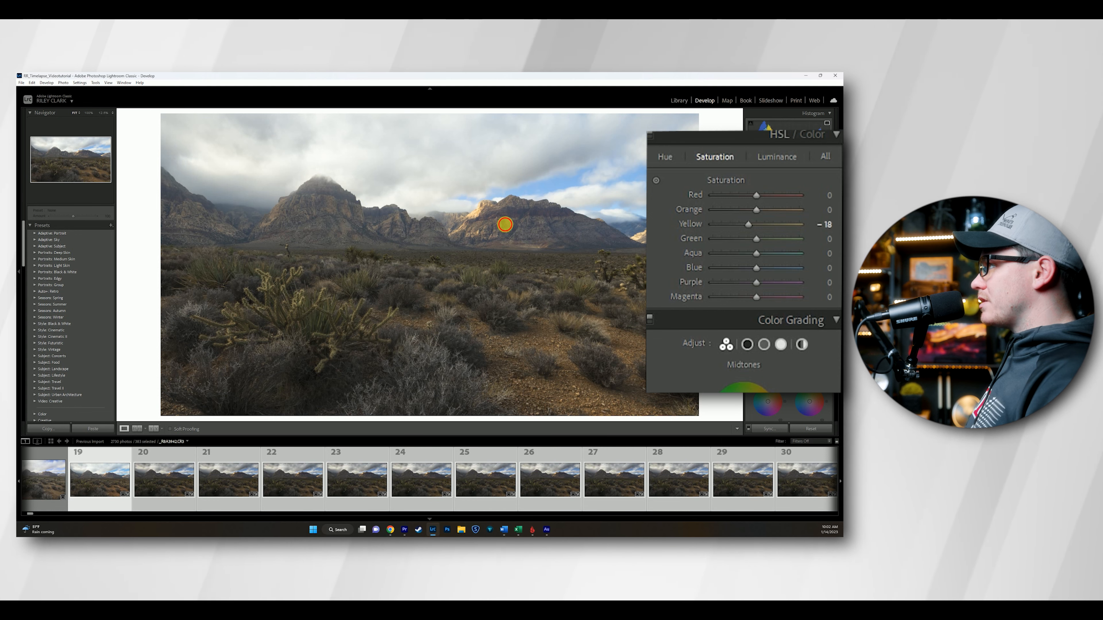
# Step: Boost the mountains' colour by setting the purple saturation to +27, magenta to +30 and orange to +35
pyautogui.click(485, 237)
pyautogui.click(481, 233)
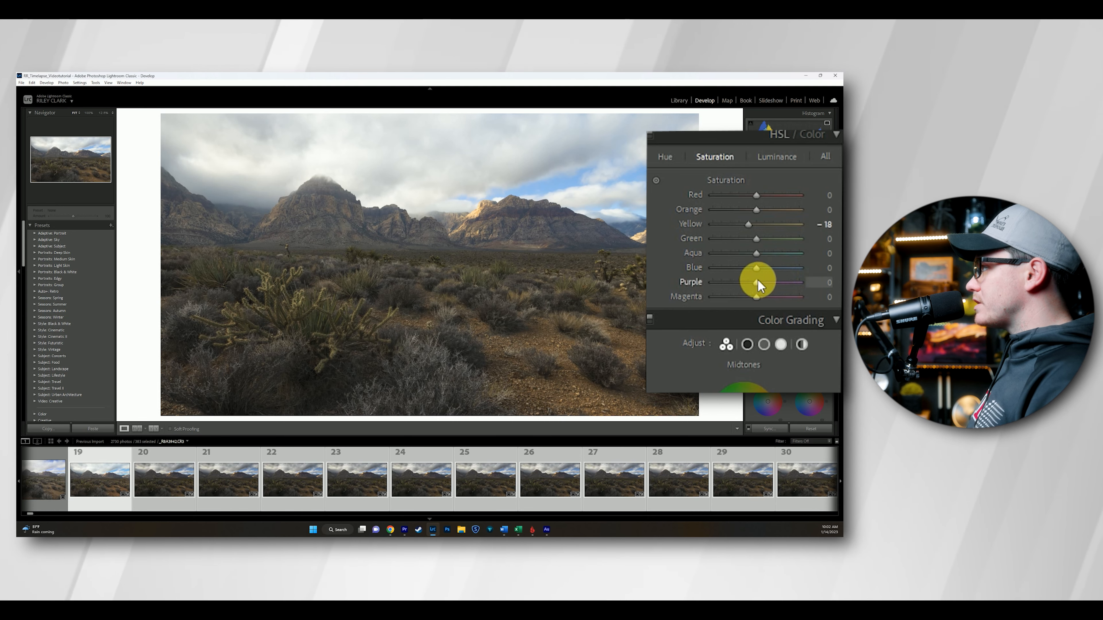
pyautogui.moveTo(752, 286)
pyautogui.mouseDown()
pyautogui.moveTo(786, 283)
pyautogui.moveTo(756, 287)
pyautogui.moveTo(770, 285)
pyautogui.moveTo(766, 296)
pyautogui.mouseUp()
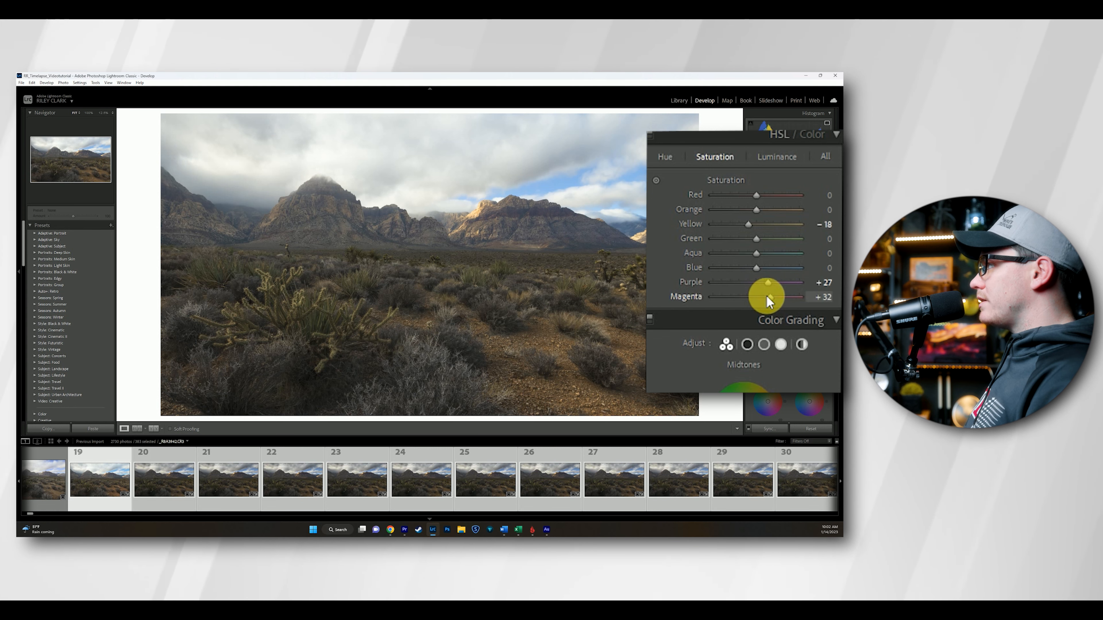
pyautogui.moveTo(755, 213)
pyautogui.mouseDown()
pyautogui.moveTo(773, 211)
pyautogui.moveTo(758, 232)
pyautogui.mouseUp()
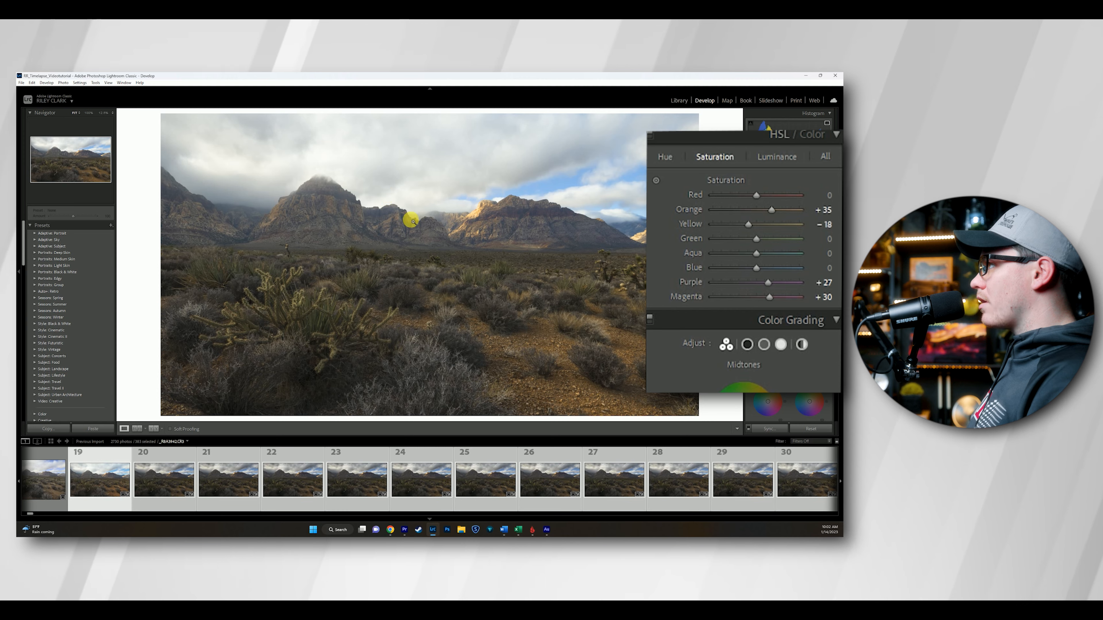
pyautogui.click(412, 219)
pyautogui.click(410, 216)
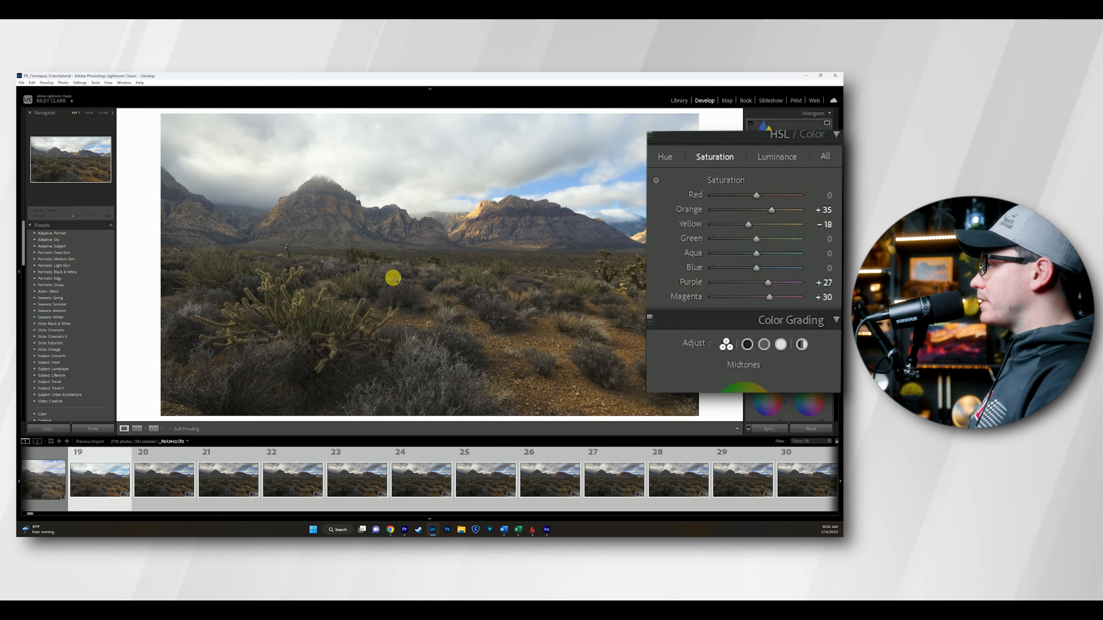
# Step: Add a slightly tilted linear gradient mask over the desert foreground, fading upward into the sky
pyautogui.scroll(-10, 739, 285)
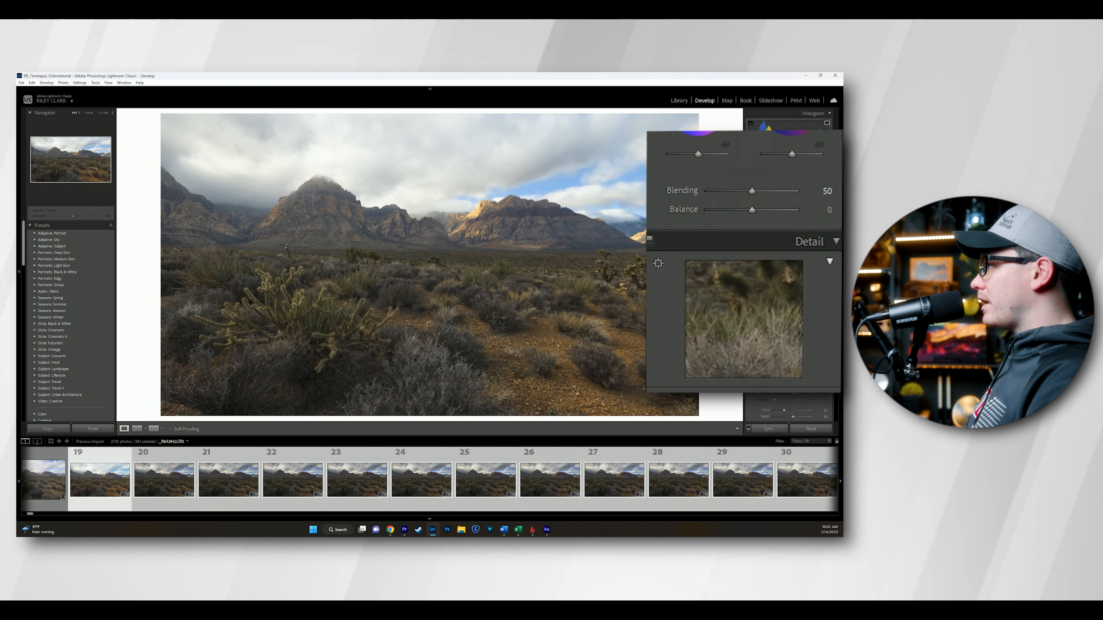
pyautogui.scroll(-3, 705, 193)
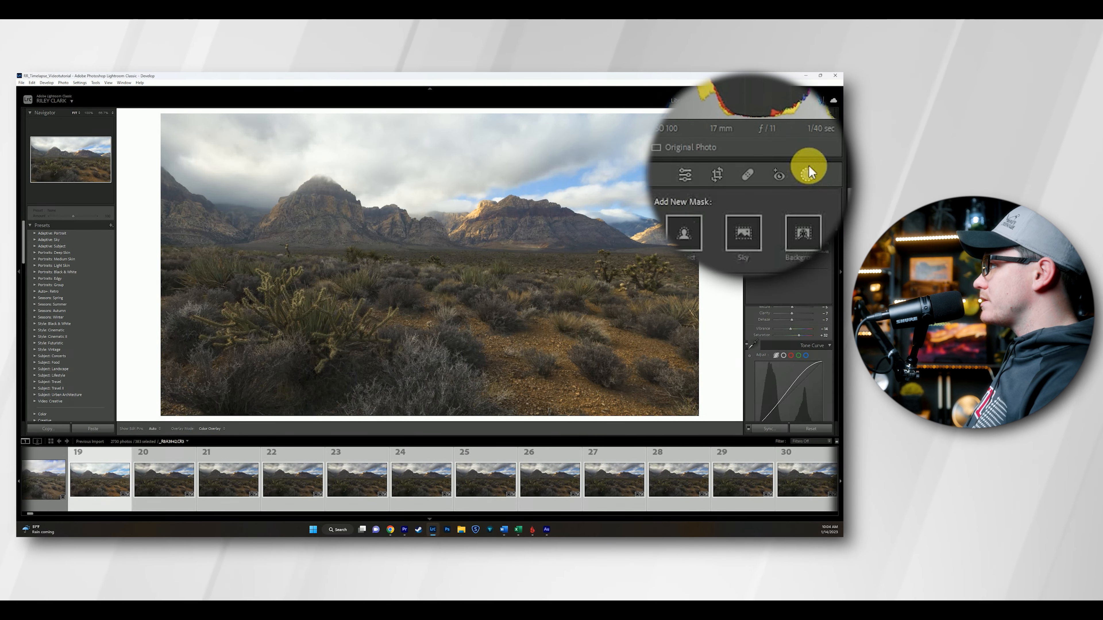
pyautogui.click(809, 172)
pyautogui.press('m')
pyautogui.moveTo(683, 418); pyautogui.dragTo(613, 111)
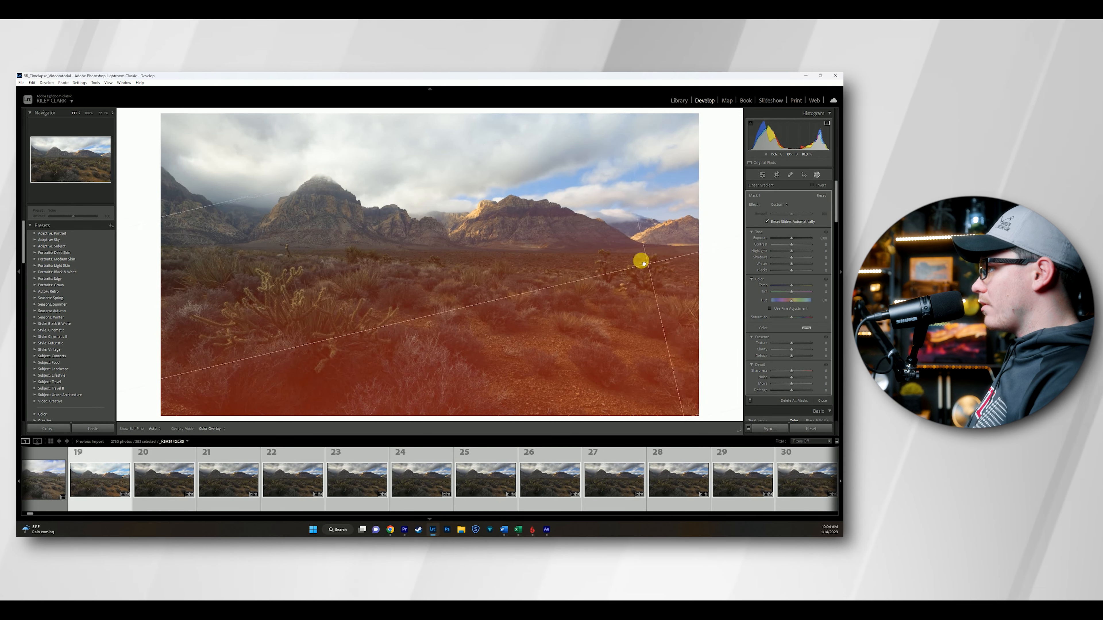
# Step: Darken the foreground gradient mask by setting its exposure to −0.40 and whites to −48
pyautogui.moveTo(791, 239); pyautogui.dragTo(789, 239)
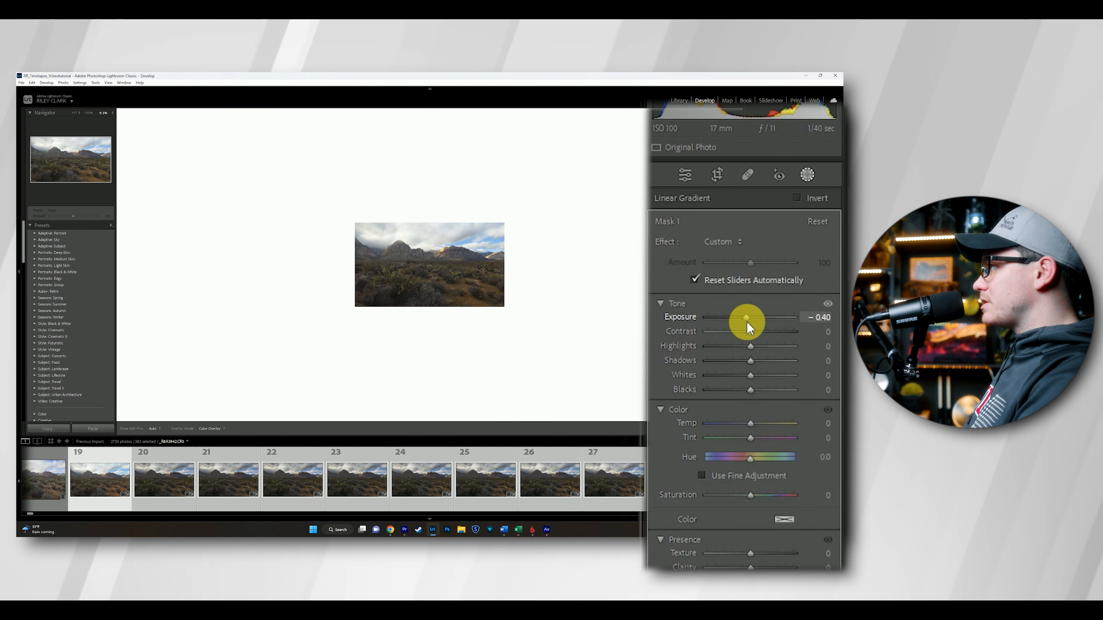
pyautogui.moveTo(746, 376)
pyautogui.mouseDown()
pyautogui.moveTo(713, 373)
pyautogui.moveTo(728, 372)
pyautogui.mouseUp()
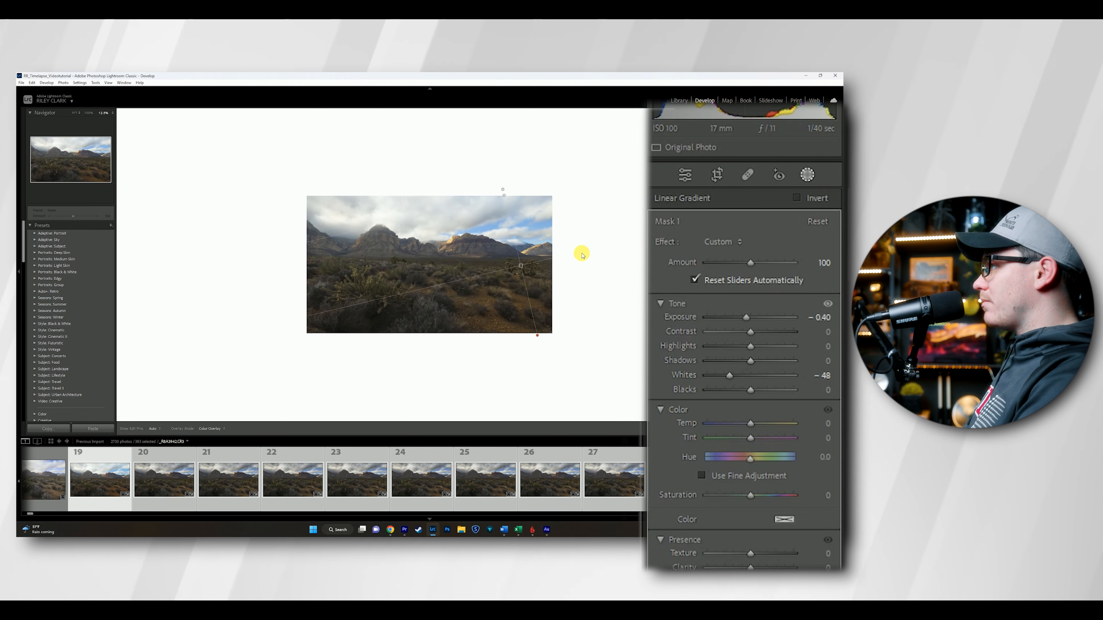
pyautogui.hotkey('ctrl', '=')
pyautogui.hotkey('ctrl', '-')
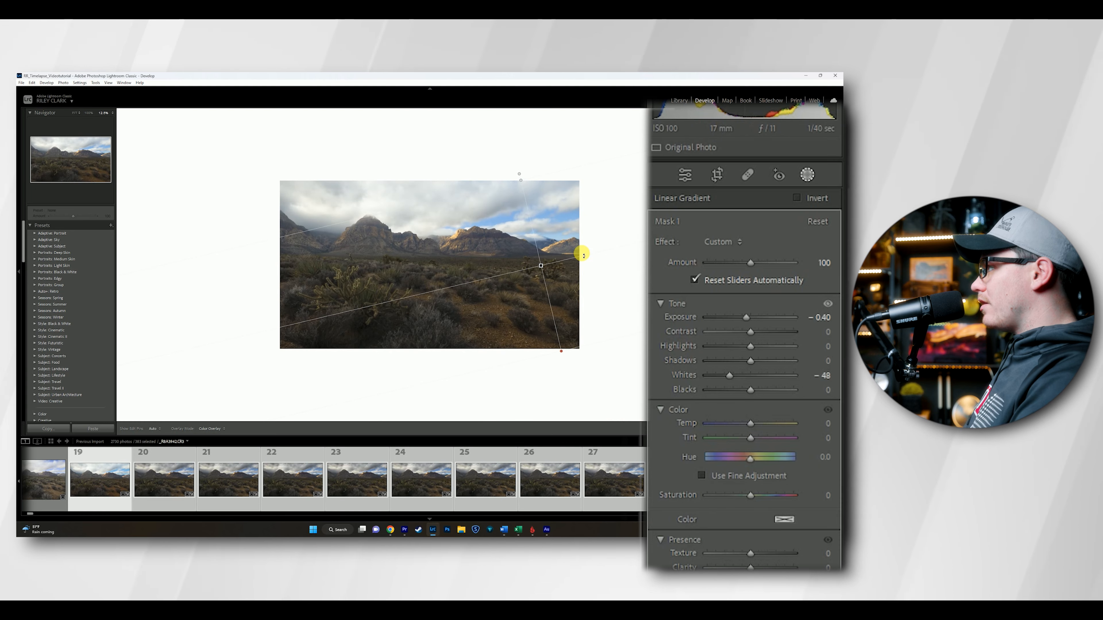
# Step: Set the foreground mask's saturation to −18 and temperature to −8, and finish editing the mask
pyautogui.moveTo(751, 492); pyautogui.dragTo(746, 497)
pyautogui.moveTo(744, 496); pyautogui.dragTo(741, 496)
pyautogui.moveTo(750, 424)
pyautogui.mouseDown()
pyautogui.moveTo(765, 424)
pyautogui.moveTo(748, 428)
pyautogui.mouseUp()
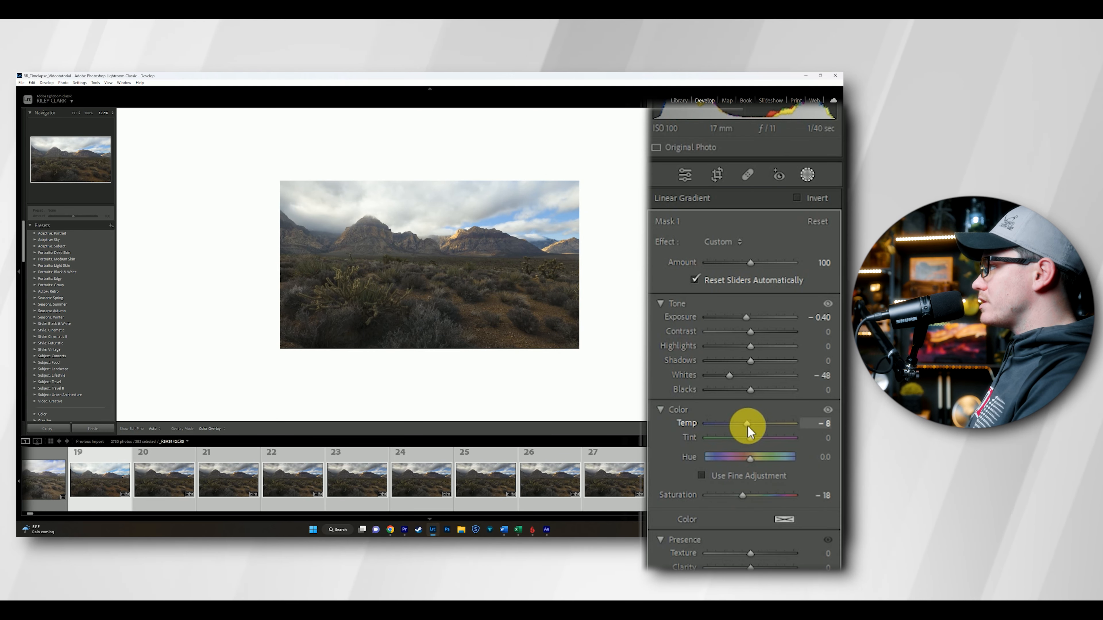
pyautogui.press('Escape')
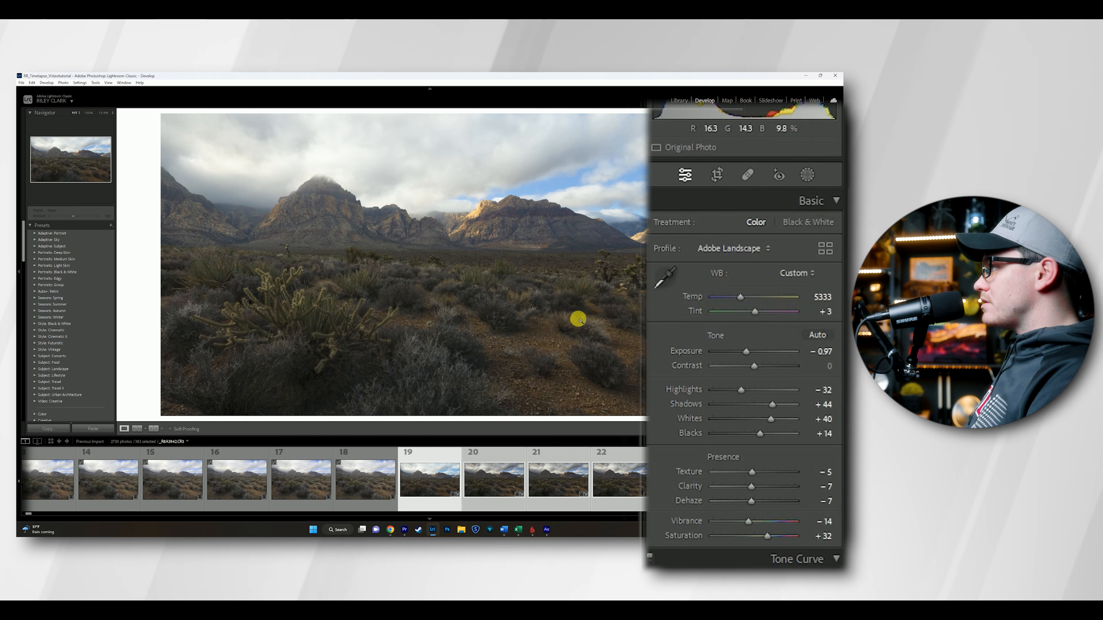
# Step: Add a wide, flat radial gradient mask and position it over the mountain range
pyautogui.click(808, 178)
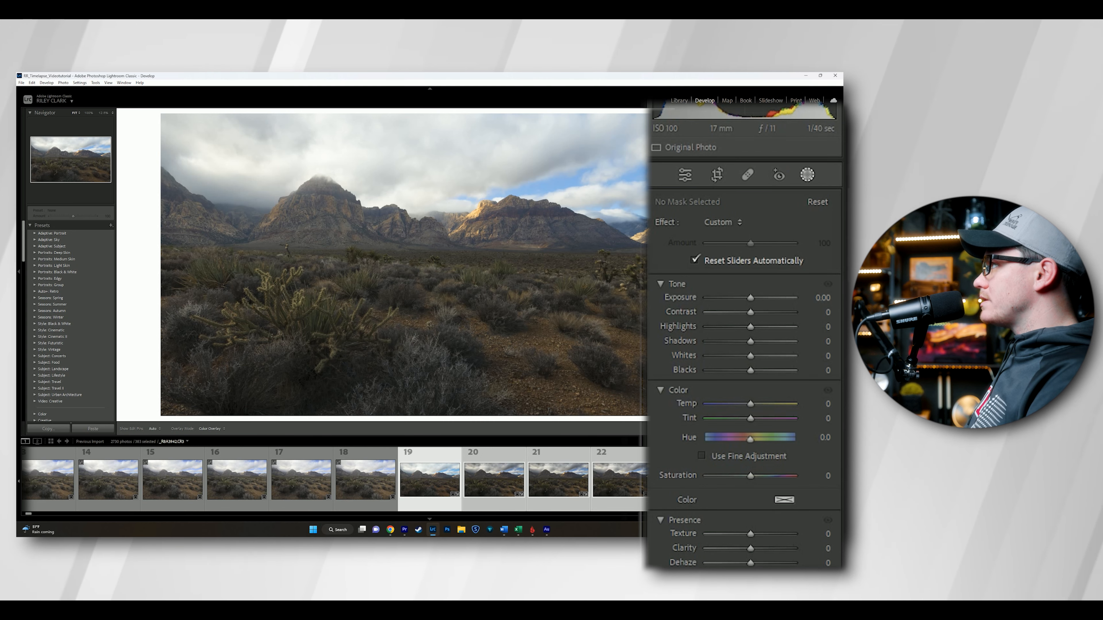
pyautogui.click(707, 124)
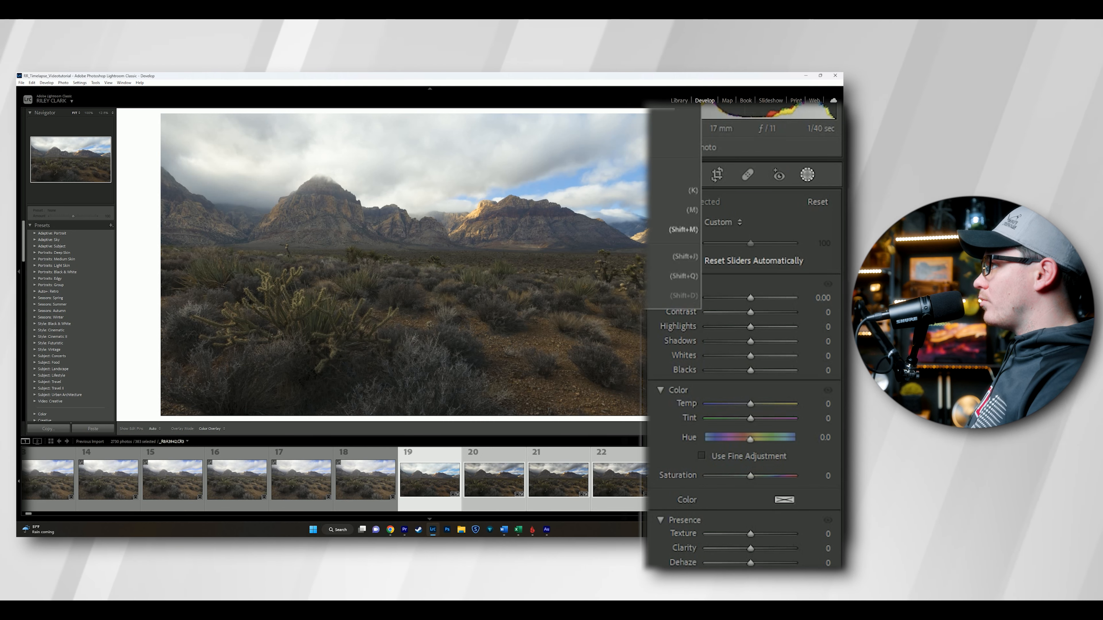
pyautogui.click(683, 230)
pyautogui.moveTo(302, 208); pyautogui.dragTo(651, 274)
pyautogui.moveTo(469, 216); pyautogui.dragTo(510, 215)
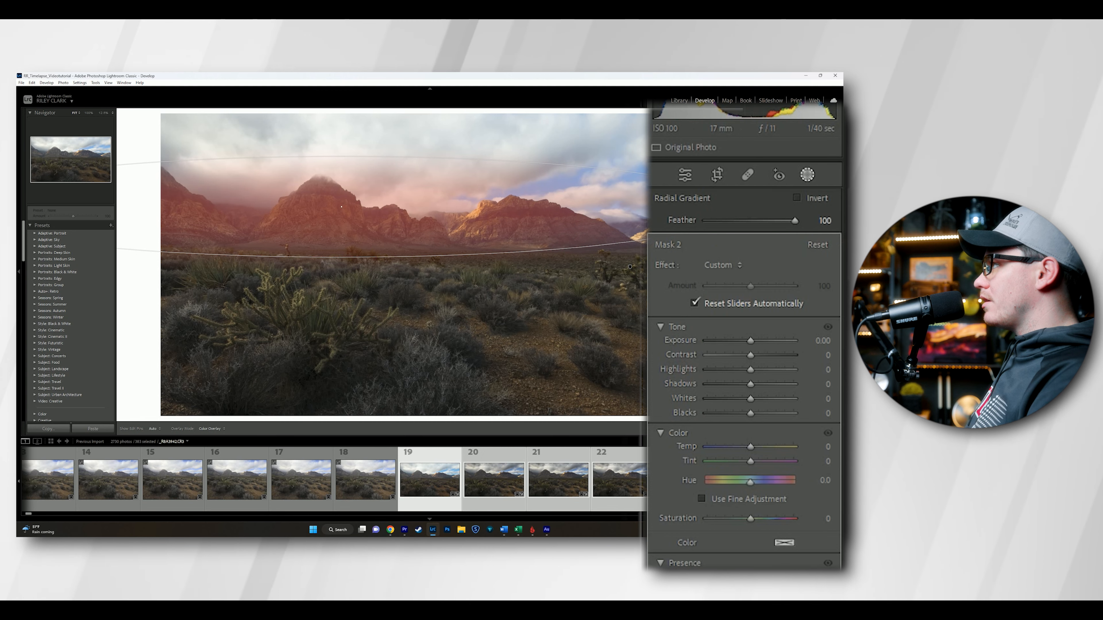
pyautogui.moveTo(393, 262); pyautogui.dragTo(465, 238)
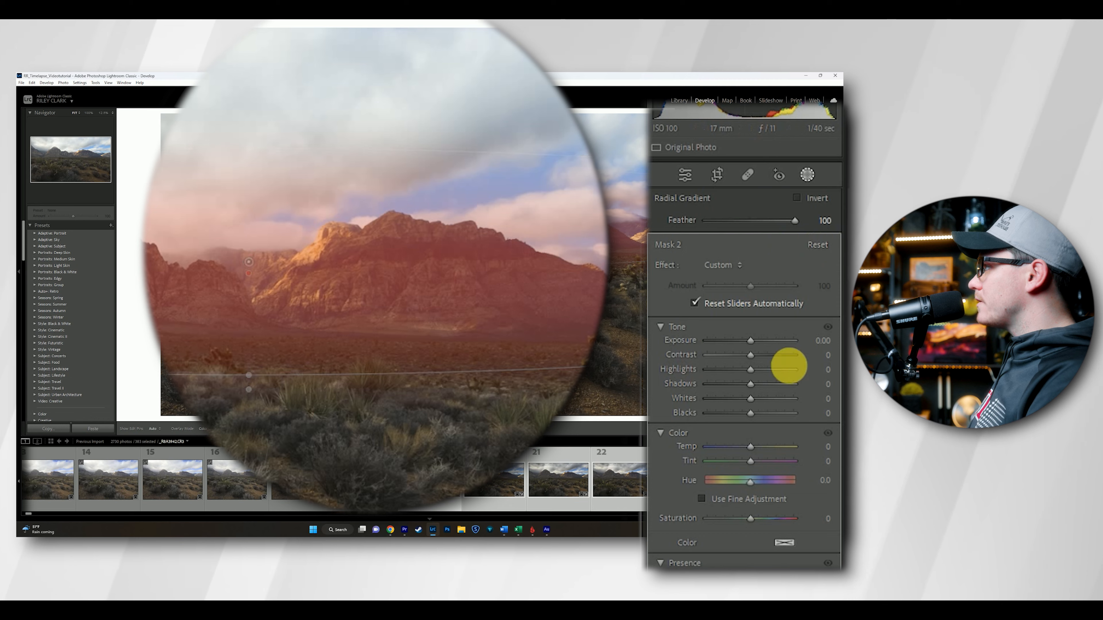
# Step: Set the mountain mask's exposure to 0.13, contrast to 20, whites to 8 and saturation to 22
pyautogui.moveTo(755, 354)
pyautogui.mouseDown()
pyautogui.moveTo(765, 359)
pyautogui.moveTo(750, 338)
pyautogui.mouseUp()
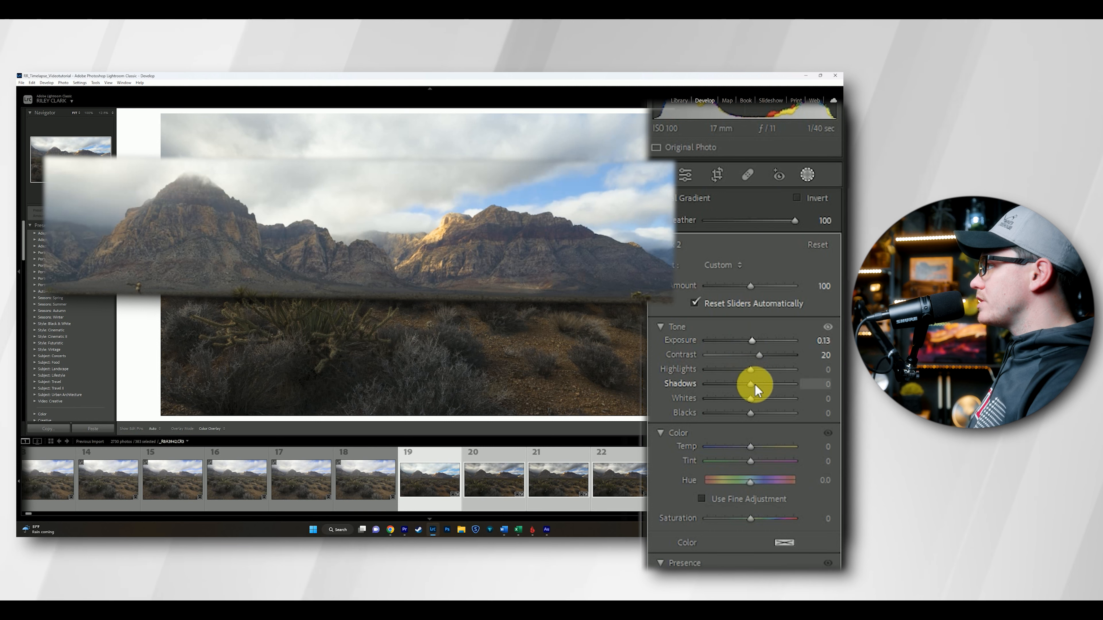
pyautogui.moveTo(752, 398); pyautogui.dragTo(755, 402)
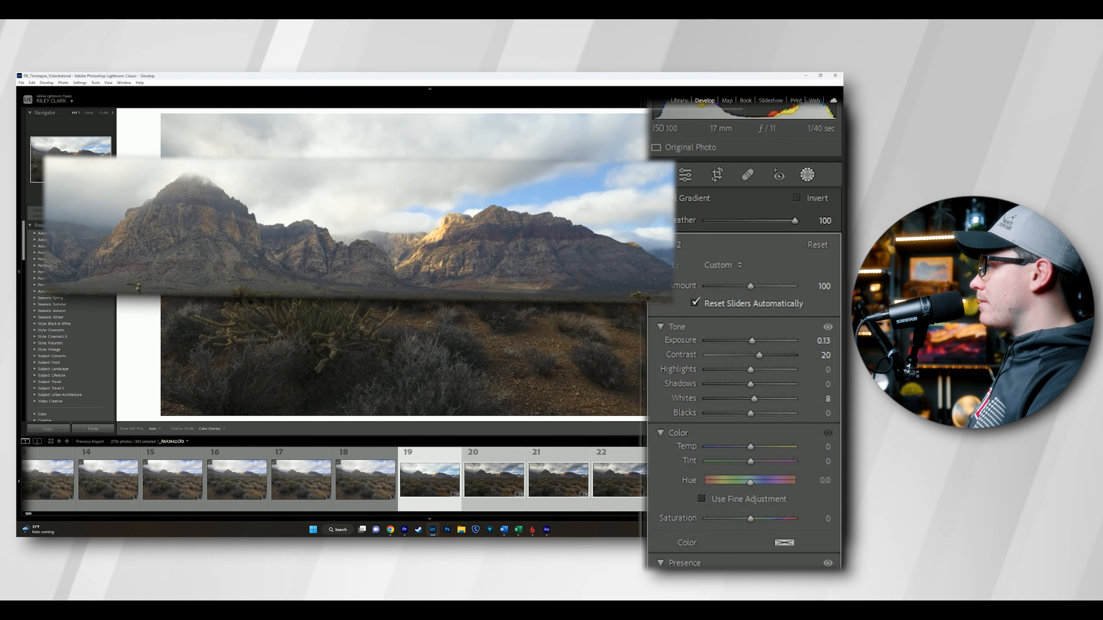
pyautogui.moveTo(751, 518); pyautogui.dragTo(760, 518)
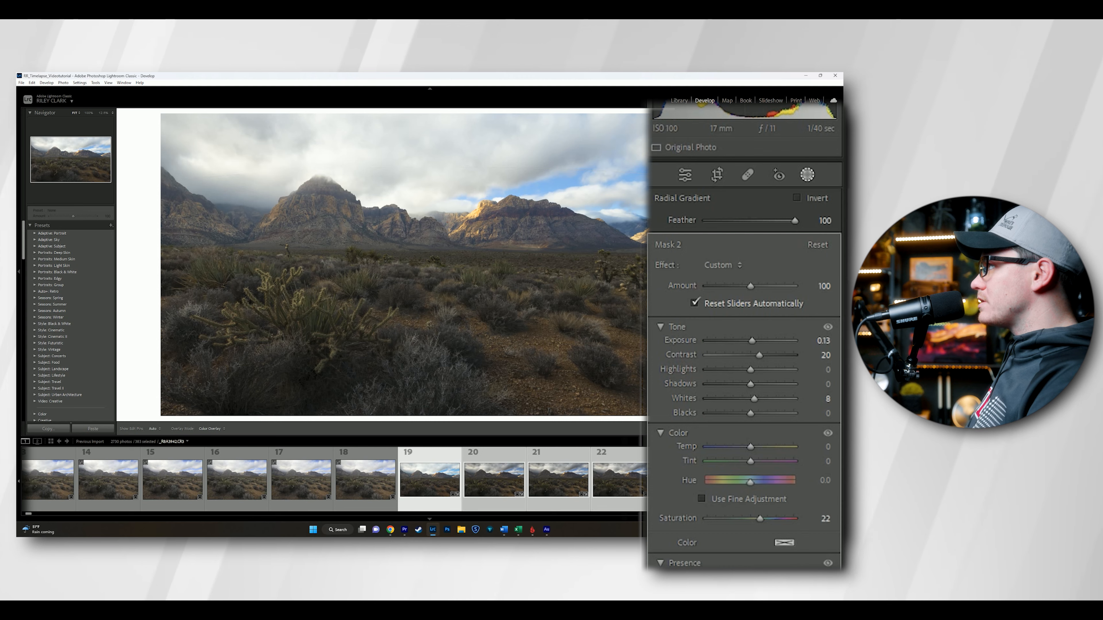
# Step: Subtract the sky above the ridgeline from the mountains' radial mask with a brush, and check the result on the whole photo
pyautogui.click(724, 158)
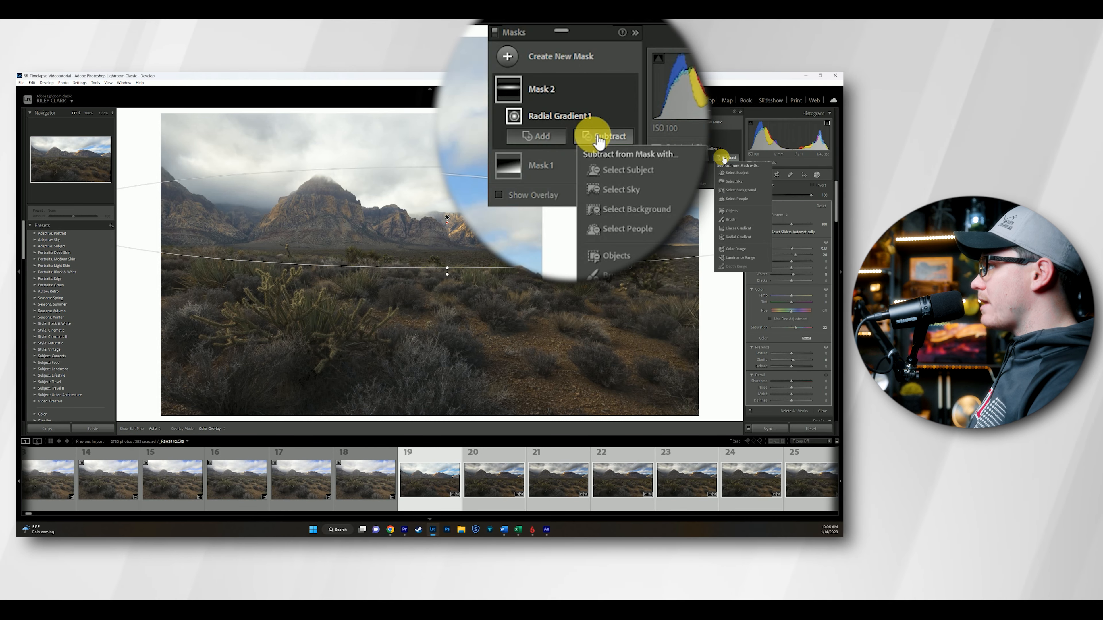
pyautogui.click(730, 219)
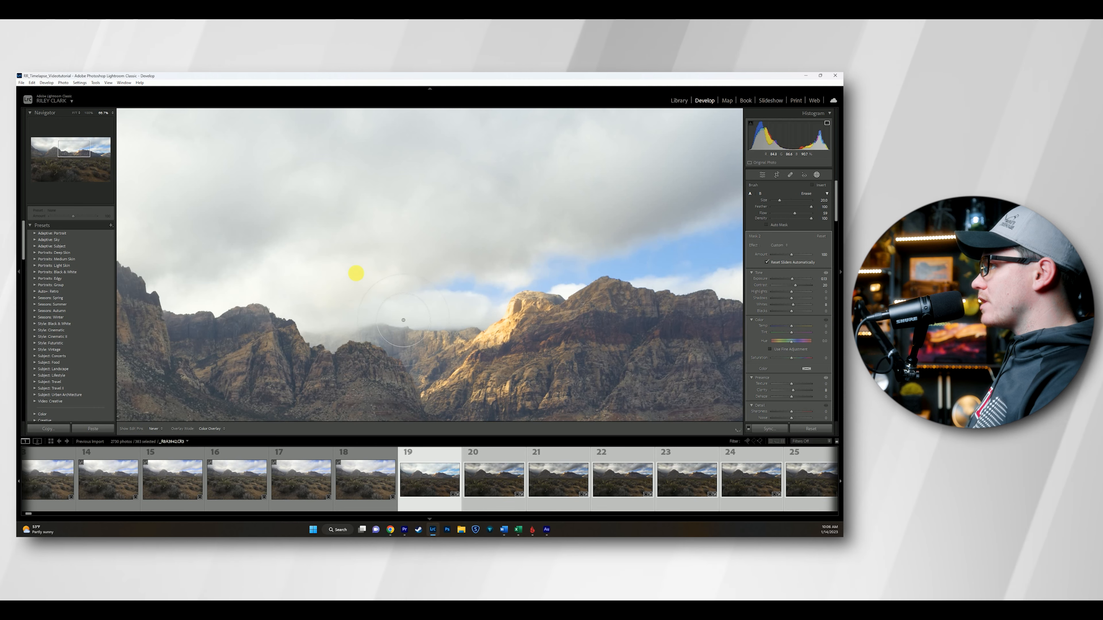
pyautogui.hotkey('ctrl', '-')
pyautogui.hotkey('ctrl', '-')
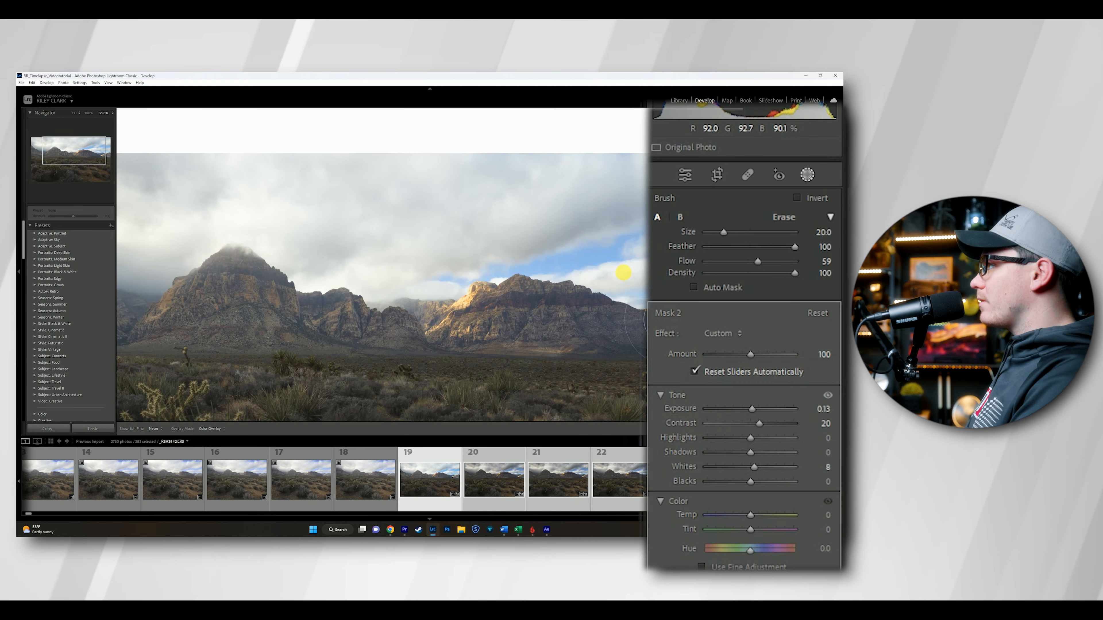
pyautogui.hotkey('ctrl', '-')
pyautogui.hotkey('ctrl', '-')
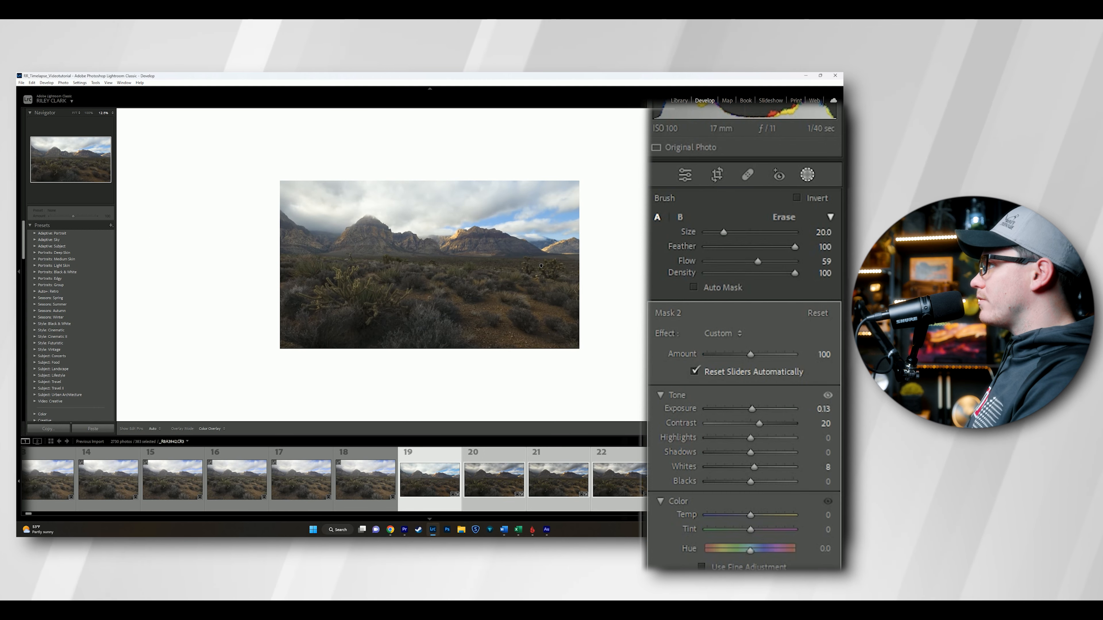
pyautogui.hotkey('ctrl', '=')
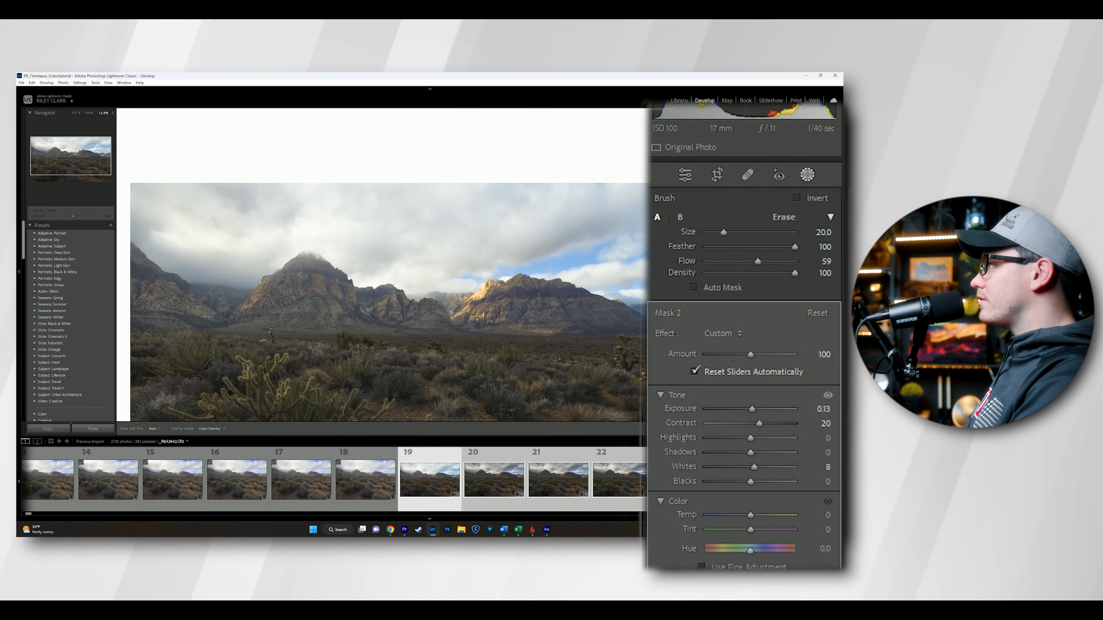
pyautogui.hotkey('ctrl', '-')
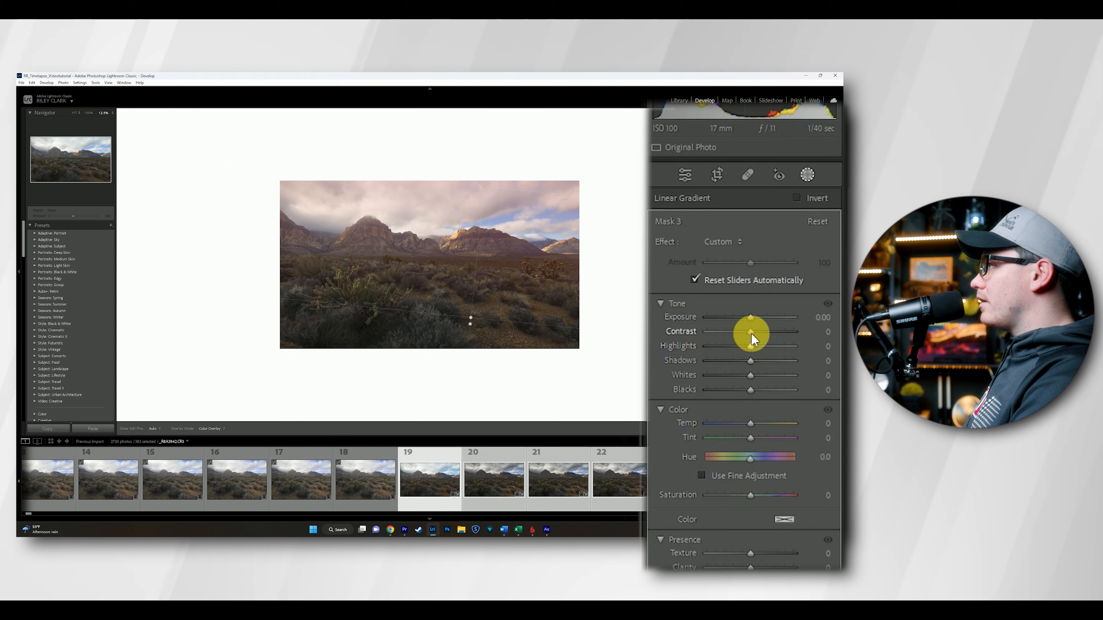
# Step: Set the sky's linear gradient mask to contrast 37, blacks −18 and clarity 50
pyautogui.moveTo(751, 333); pyautogui.dragTo(773, 336)
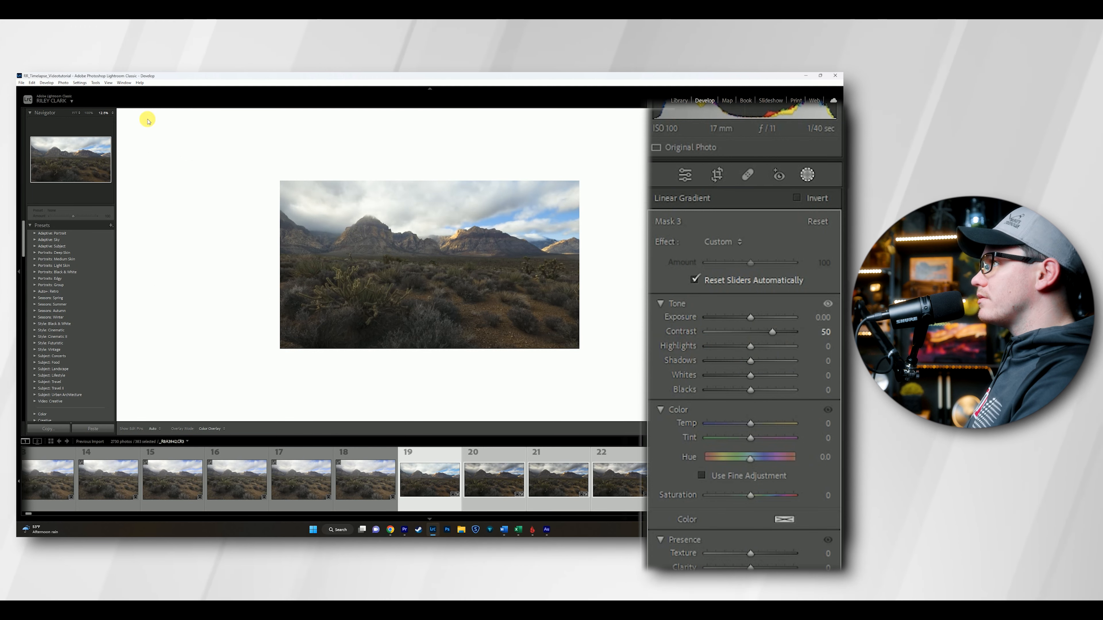
pyautogui.click(74, 114)
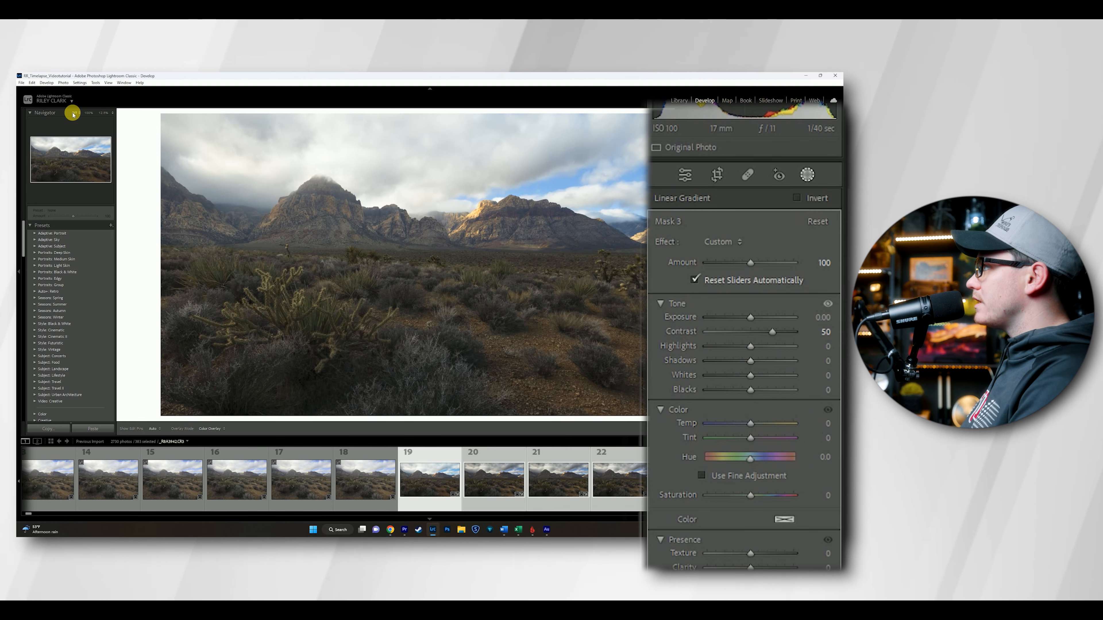
pyautogui.moveTo(772, 332); pyautogui.dragTo(742, 390)
pyautogui.moveTo(758, 564); pyautogui.dragTo(772, 563)
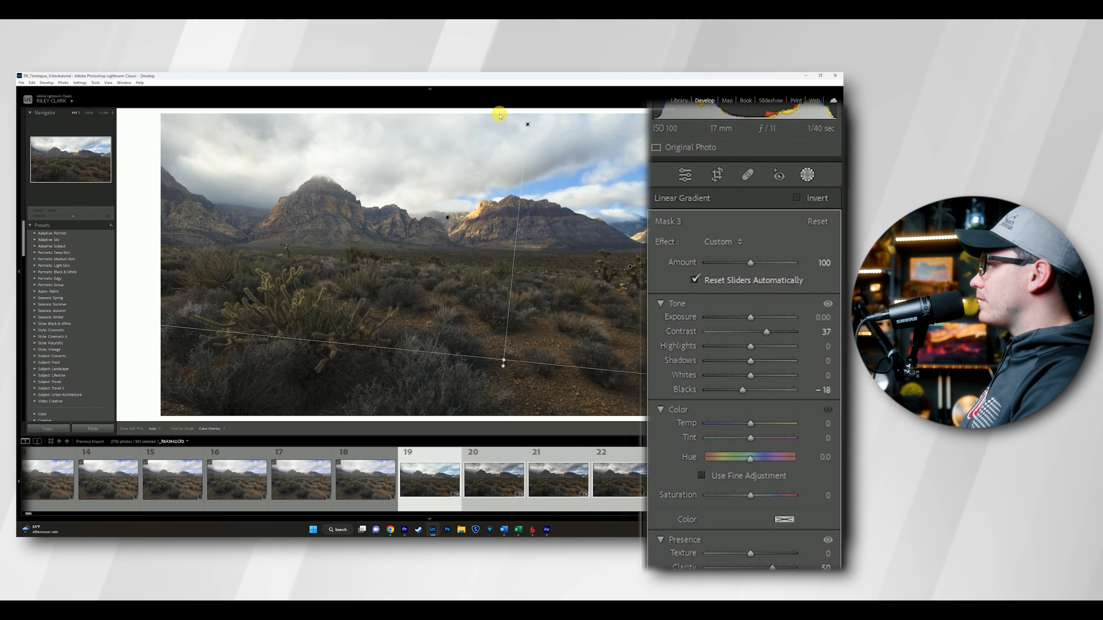
# Step: Reposition the linear gradient over the sky, set its exposure to −0.47, and finish editing the mask
pyautogui.moveTo(527, 125); pyautogui.dragTo(520, 151)
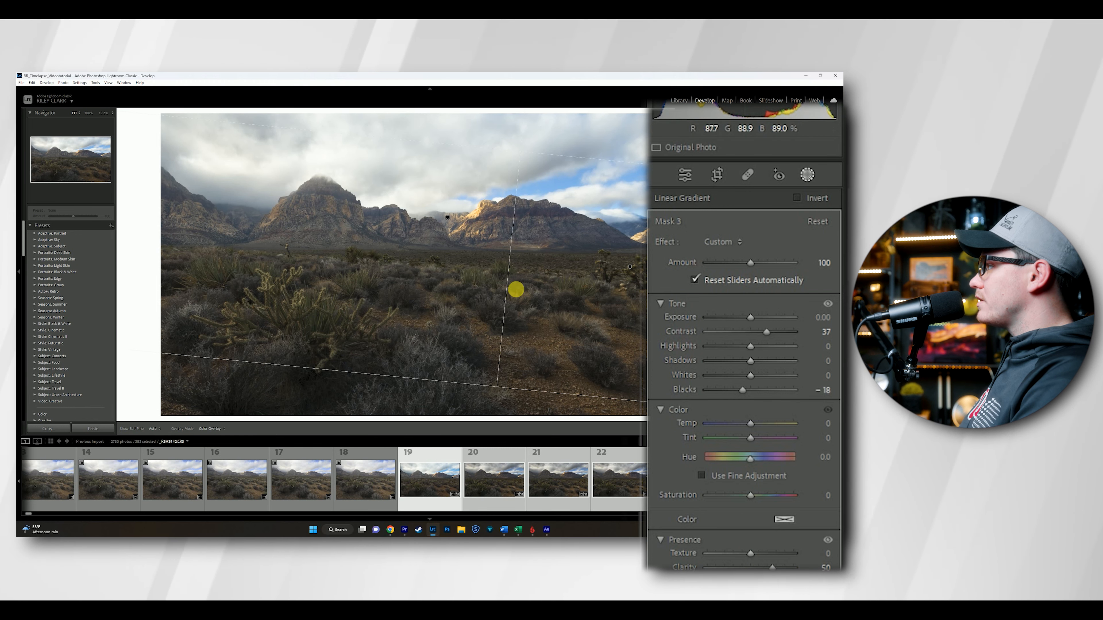
pyautogui.moveTo(502, 388); pyautogui.dragTo(521, 333)
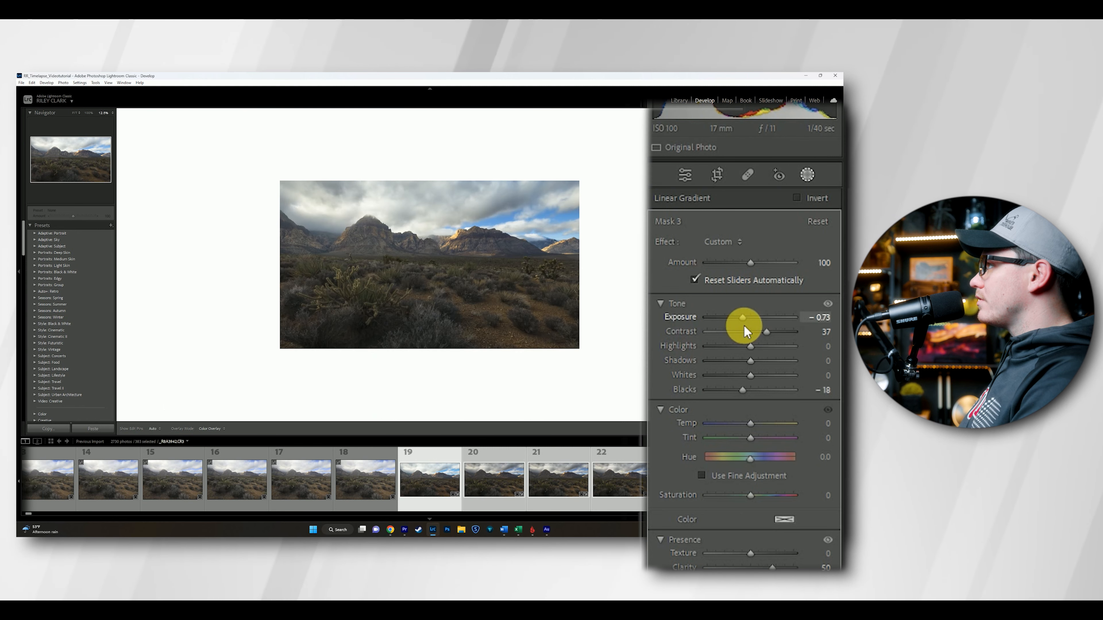
pyautogui.moveTo(744, 325); pyautogui.dragTo(743, 325)
pyautogui.hotkey('ctrl', '=')
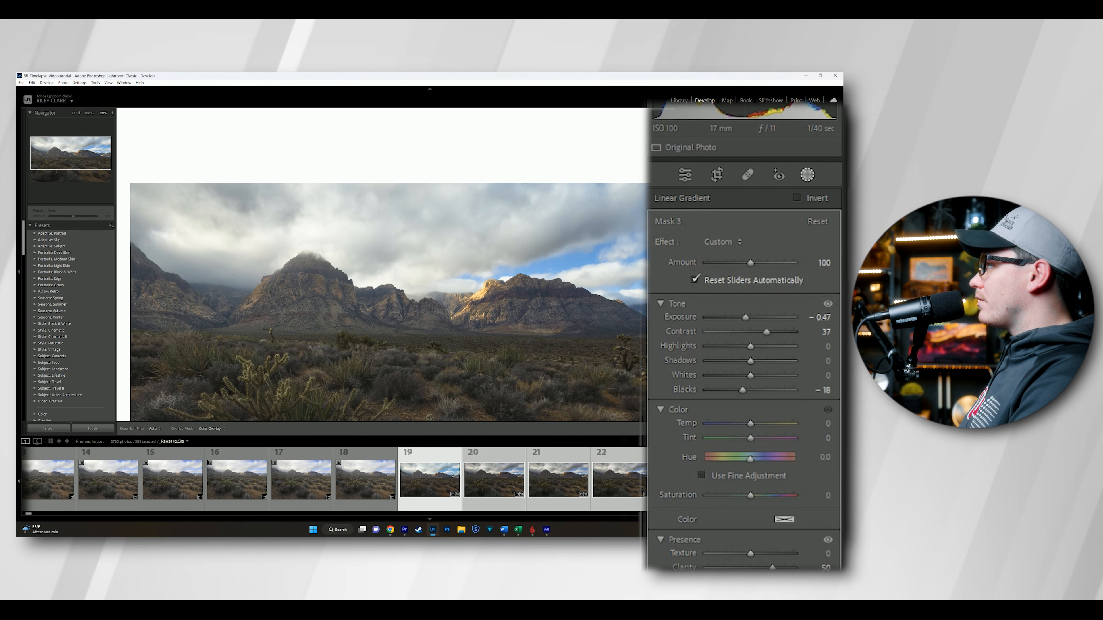
pyautogui.click(723, 155)
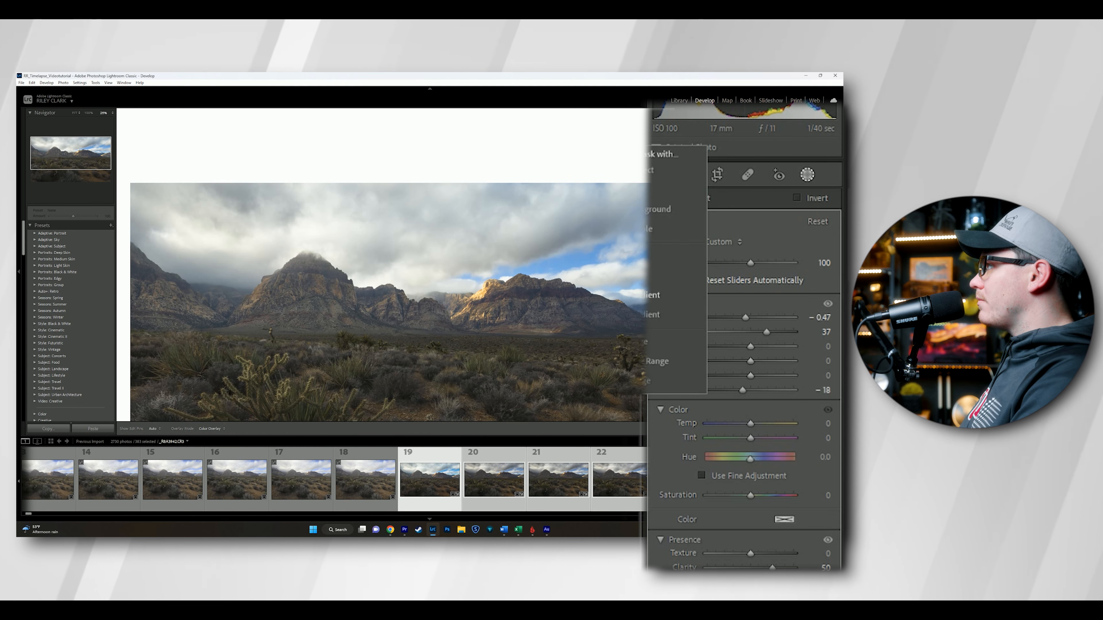
pyautogui.click(671, 276)
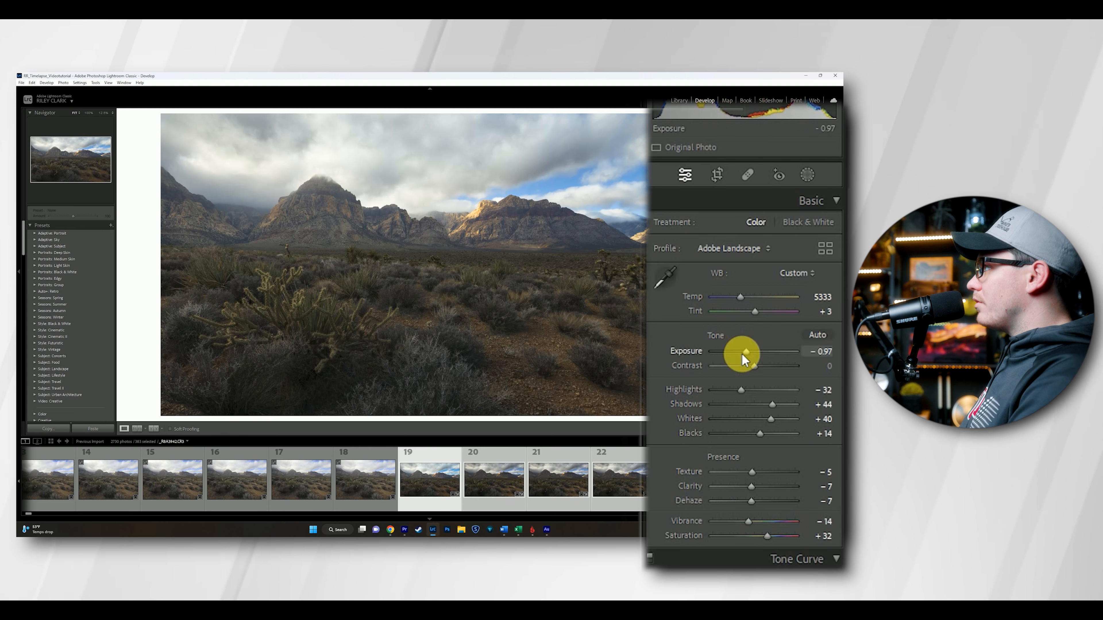
# Step: Set the blue saturation to −28 and the blue luminance to −13 in the HSL adjustments
pyautogui.scroll(-5, 791, 525)
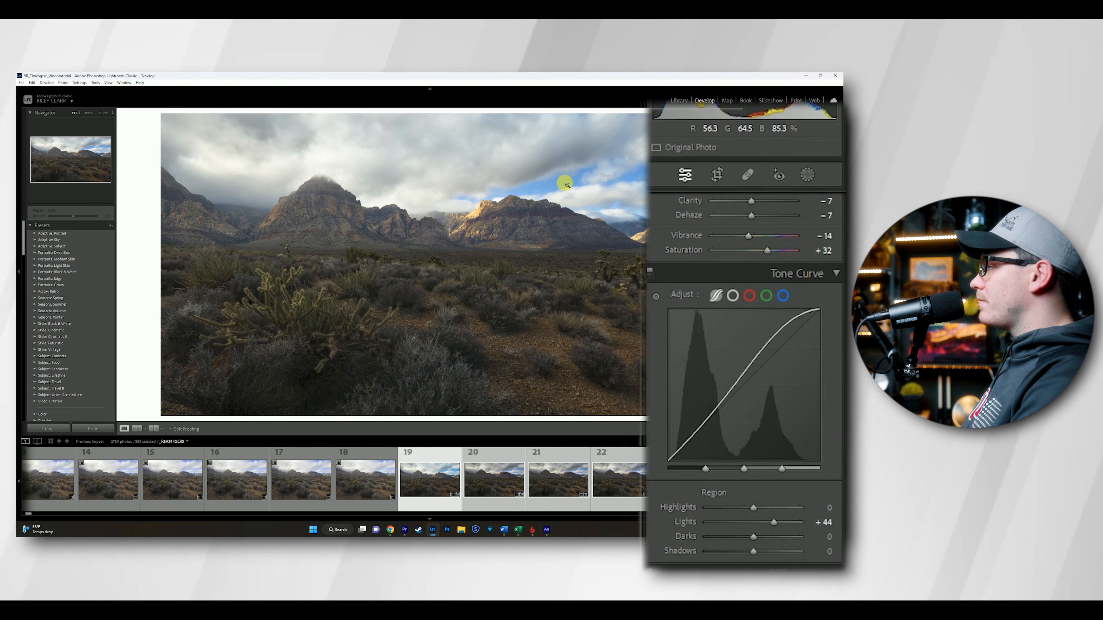
pyautogui.scroll(-3, 746, 529)
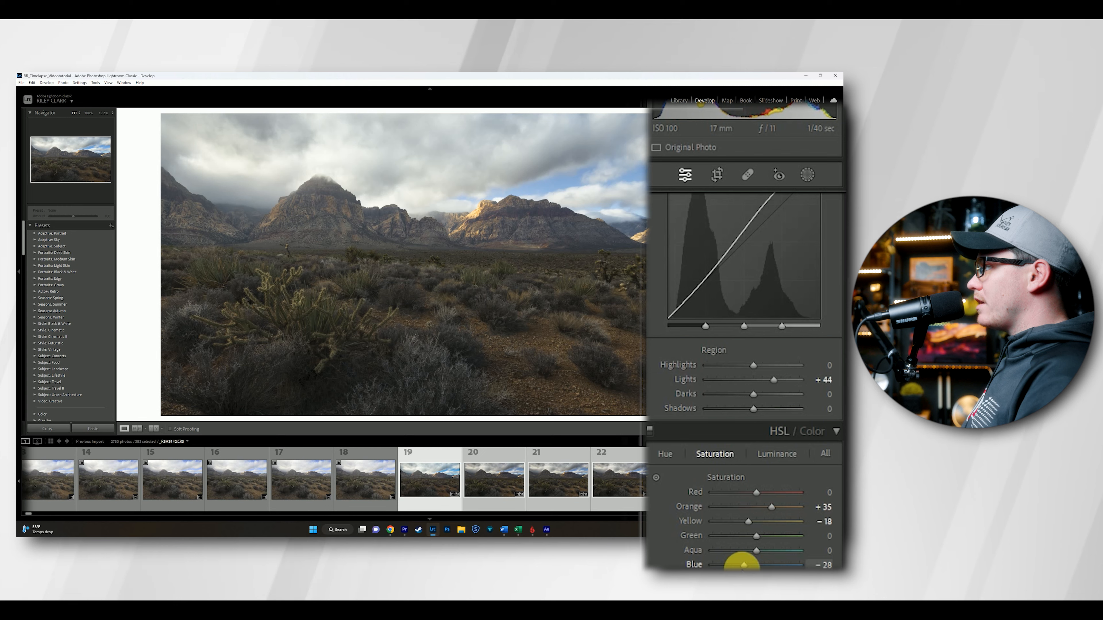
pyautogui.click(775, 455)
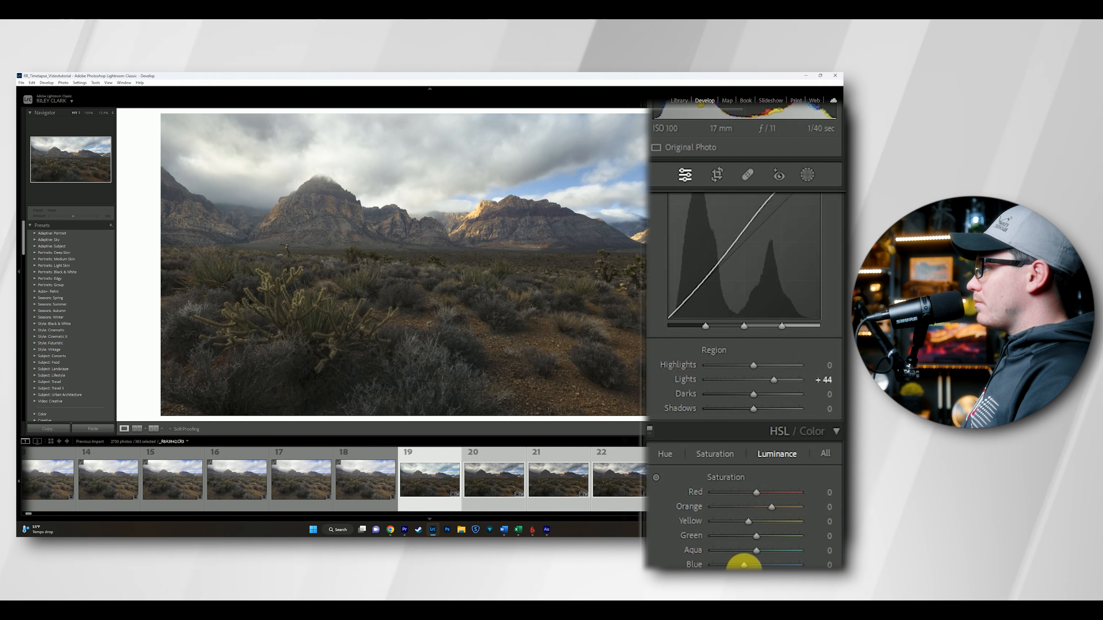
pyautogui.moveTo(756, 565); pyautogui.dragTo(750, 566)
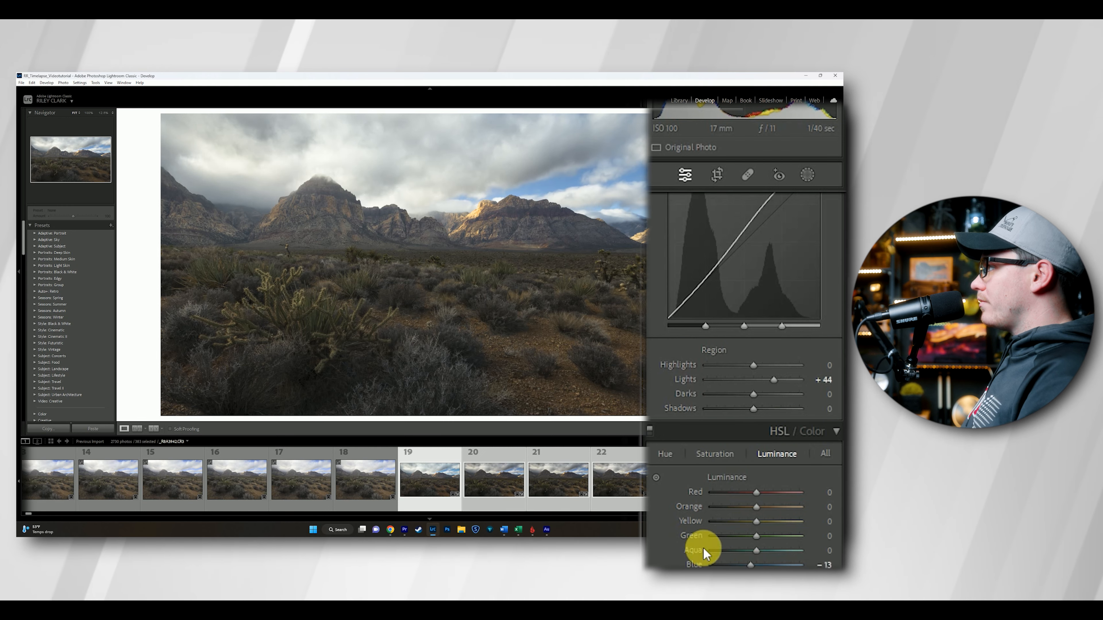
# Step: Compare the photo with and without the HSL adjustments, then inspect it close up and as a whole
pyautogui.click(649, 429)
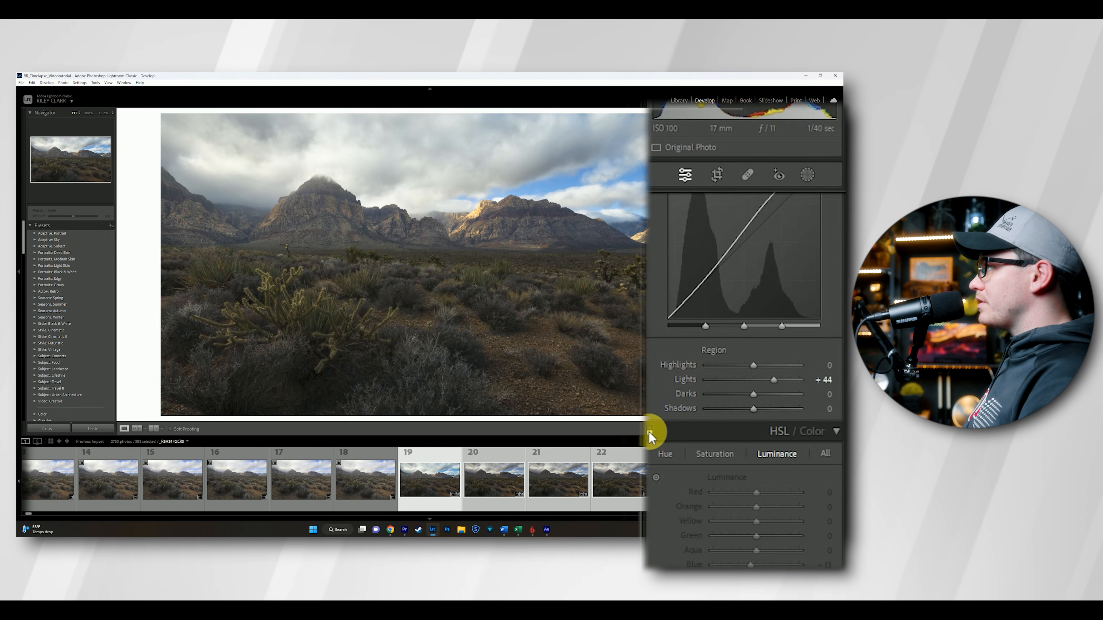
pyautogui.click(649, 430)
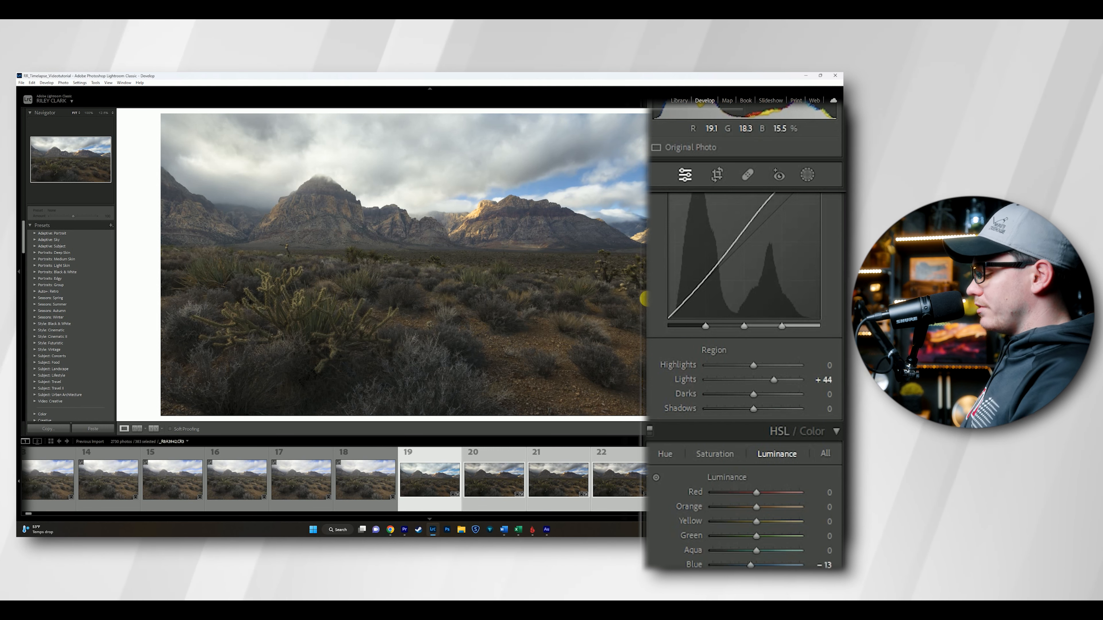
pyautogui.click(569, 273)
pyautogui.click(473, 261)
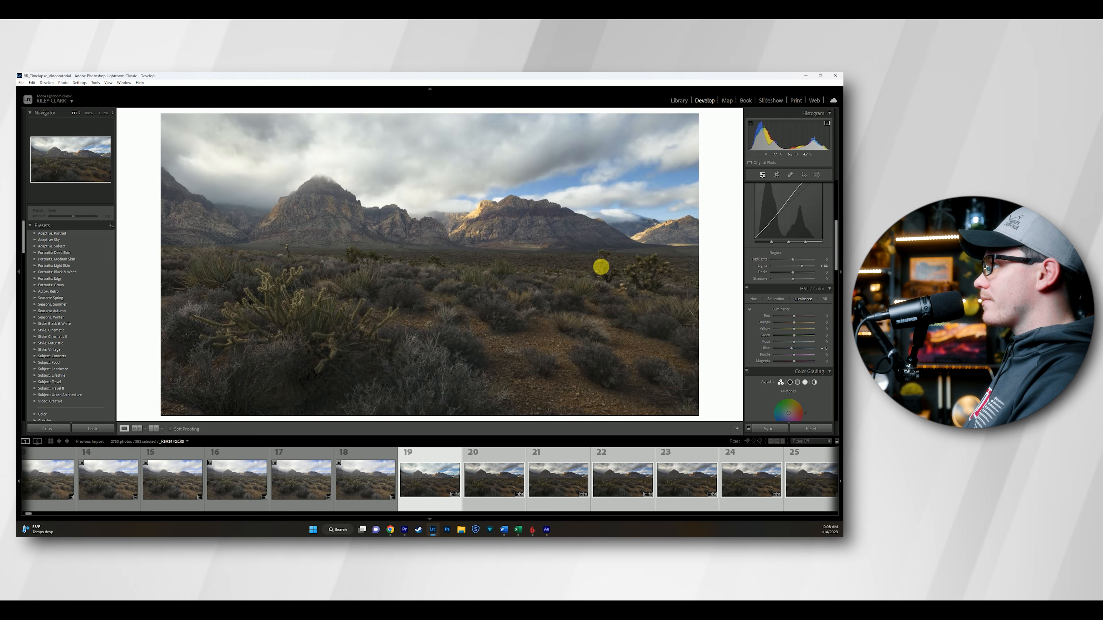
pyautogui.click(601, 267)
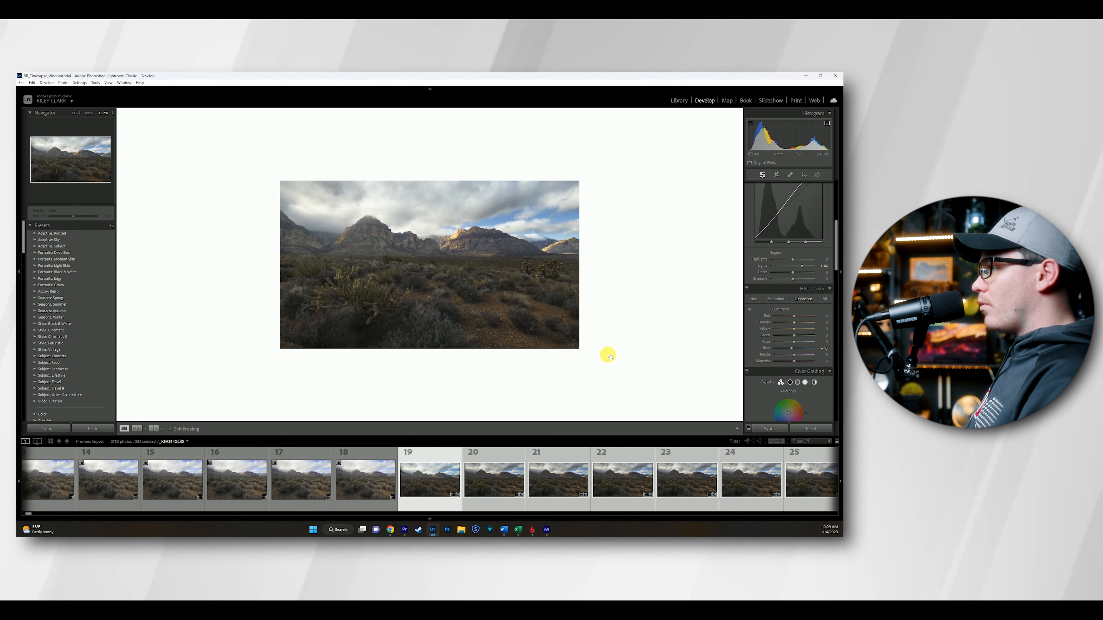
# Step: Copy the develop settings of edited frame 19 and paste them onto the remaining selected sequence frames through frame 401
pyautogui.click(60, 431)
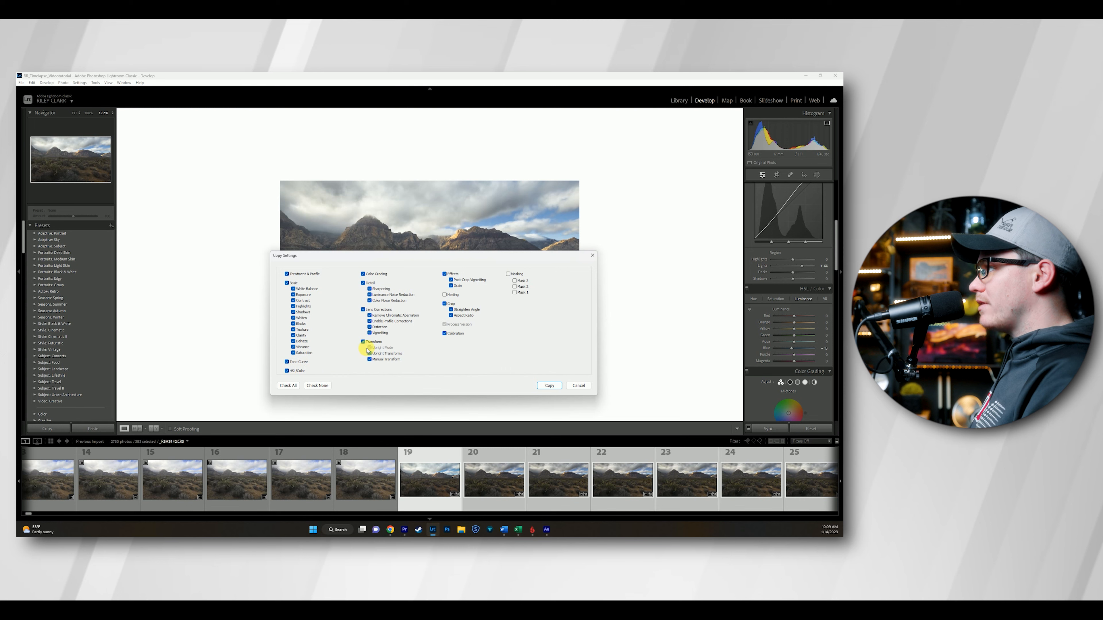
pyautogui.press('Return')
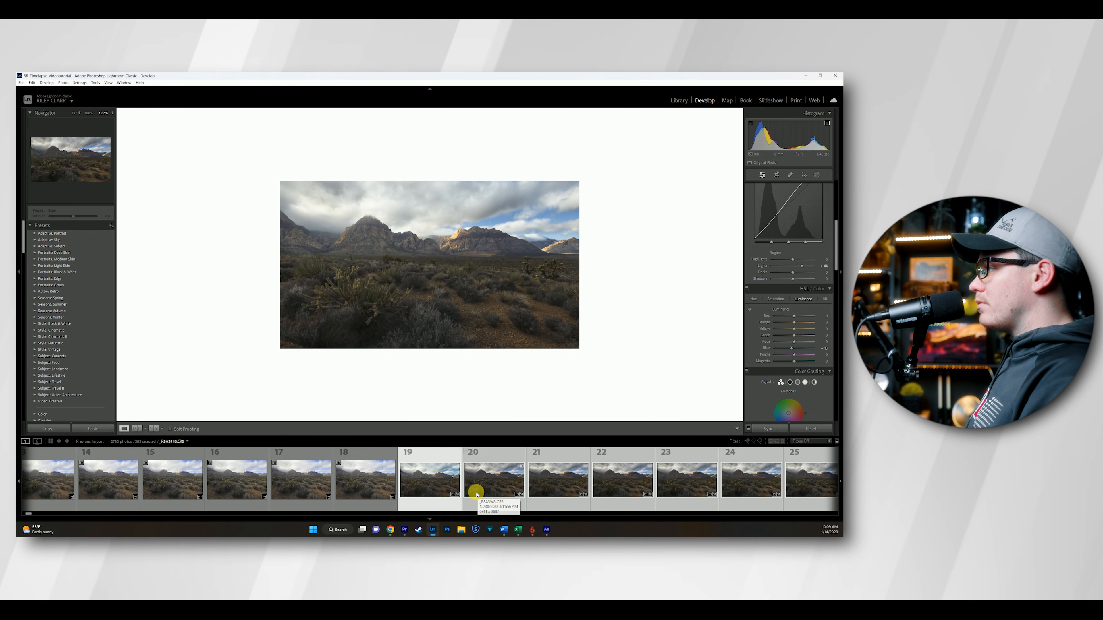
pyautogui.click(481, 478)
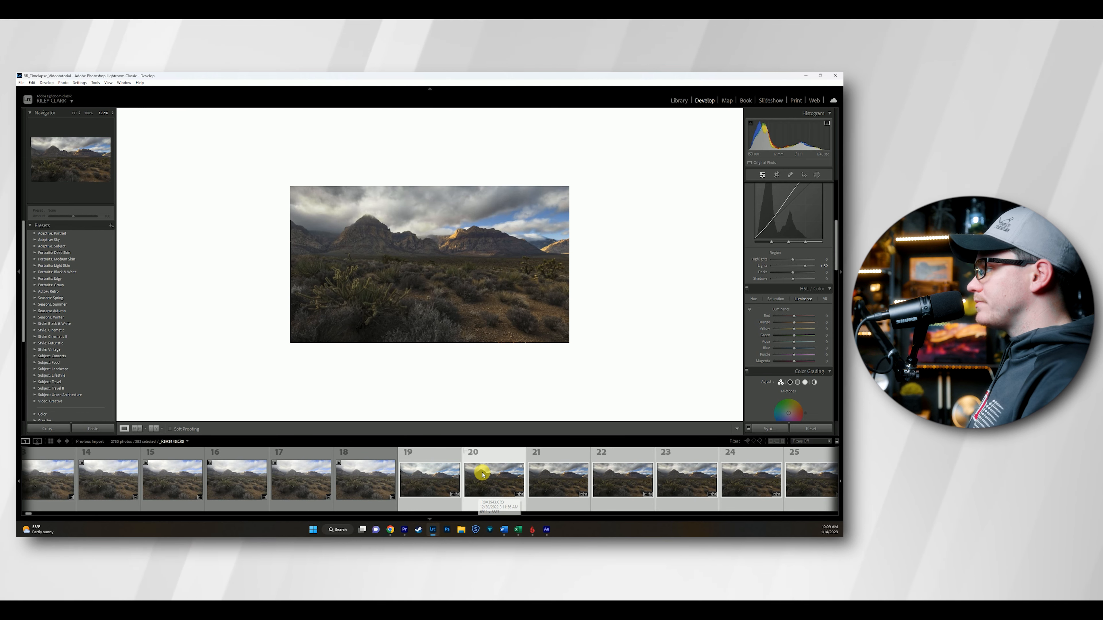
pyautogui.scroll(-20, 482, 475)
pyautogui.scroll(-20, 482, 475)
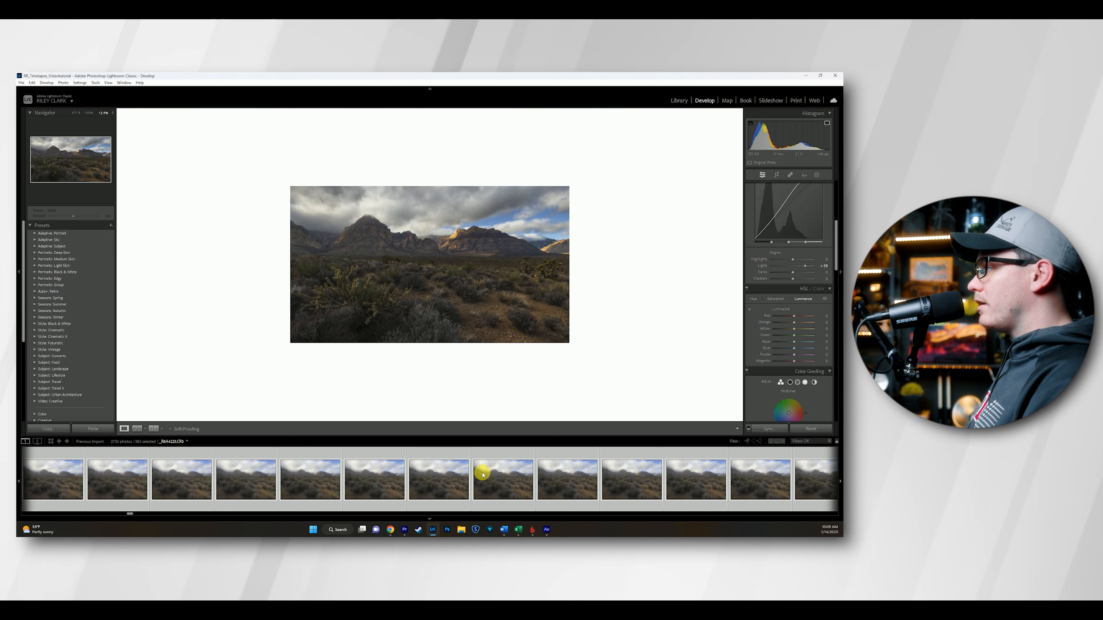
pyautogui.scroll(-10, 482, 475)
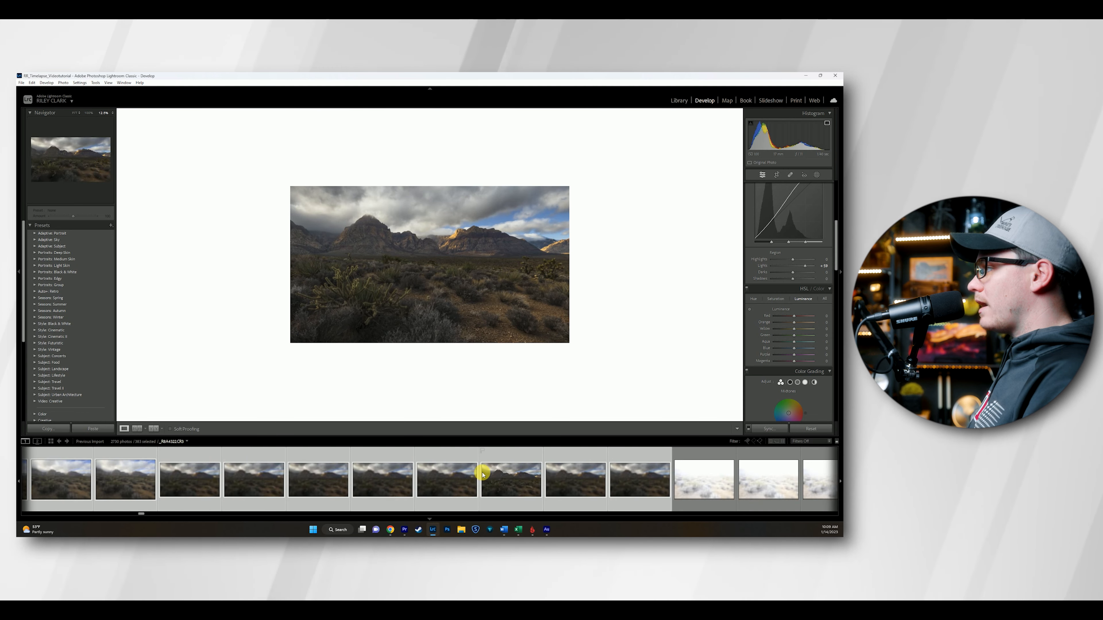
pyautogui.keyDown('ctrl'); pyautogui.click(643, 481); pyautogui.keyUp('ctrl')
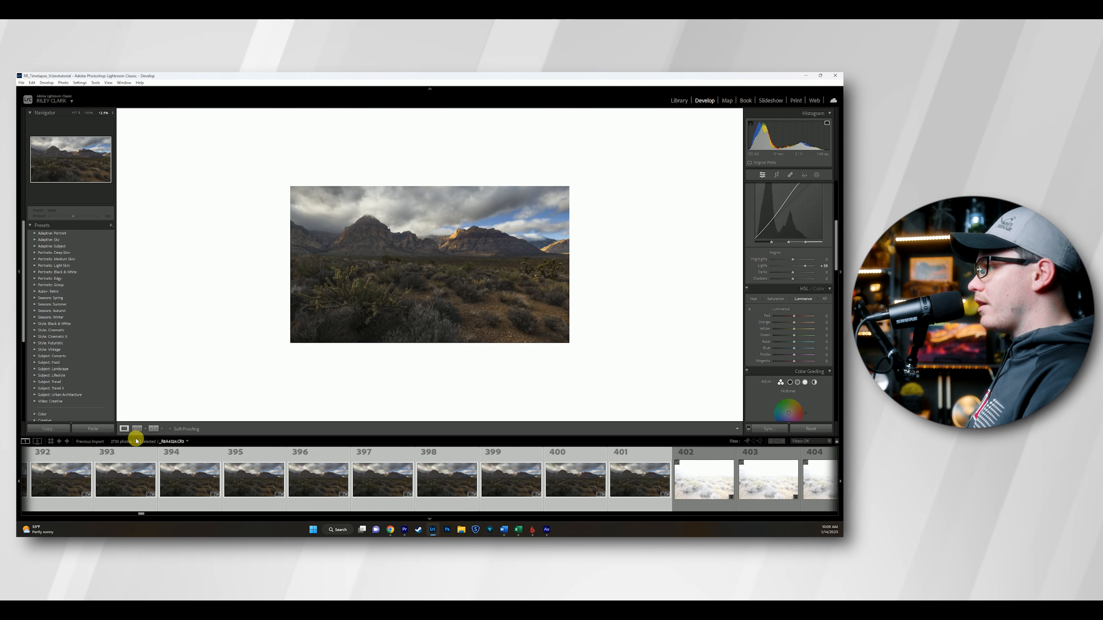
pyautogui.rightClick(640, 460)
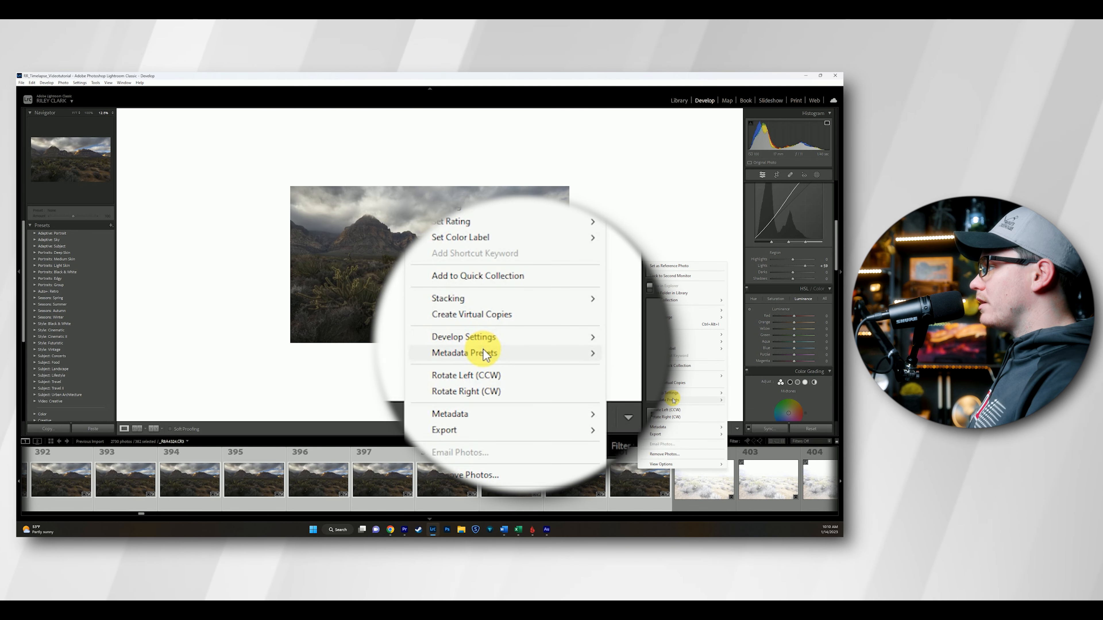
pyautogui.moveTo(675, 396)
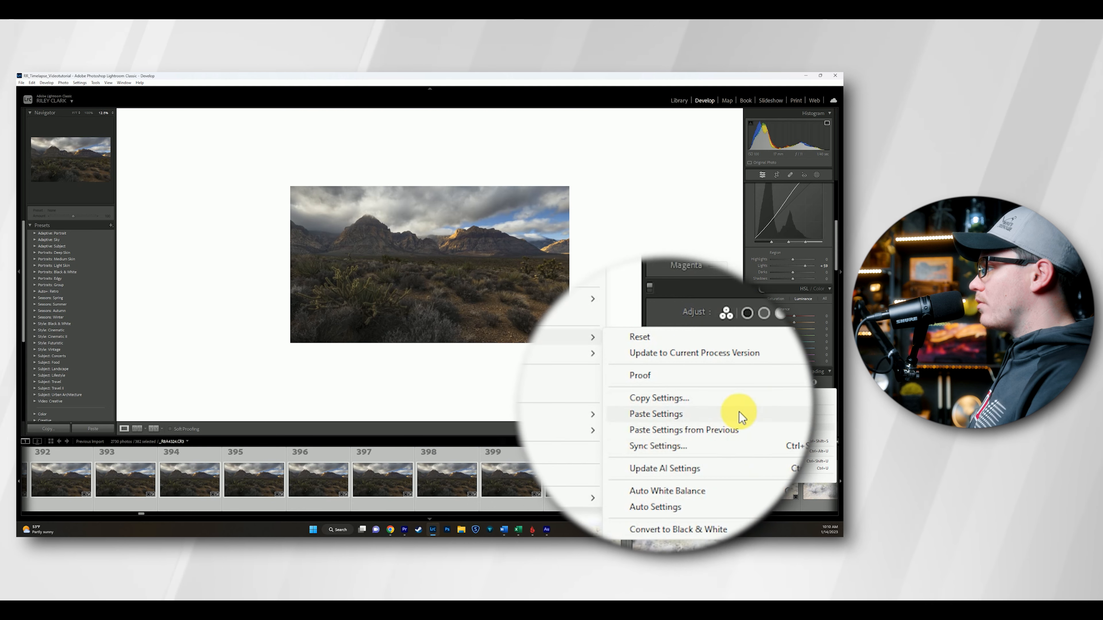
pyautogui.click(733, 417)
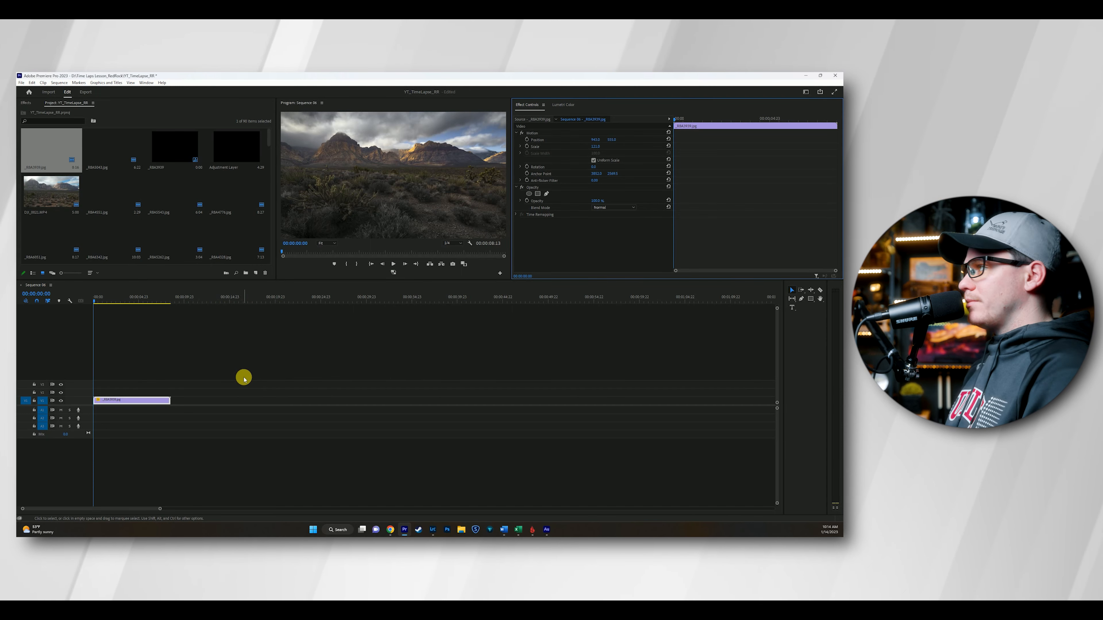
# Step: In Premiere Pro, select the timelapse clip and add shadow and highlight points to its master RGB curve in Lumetri Color
pyautogui.click(353, 407)
pyautogui.click(139, 400)
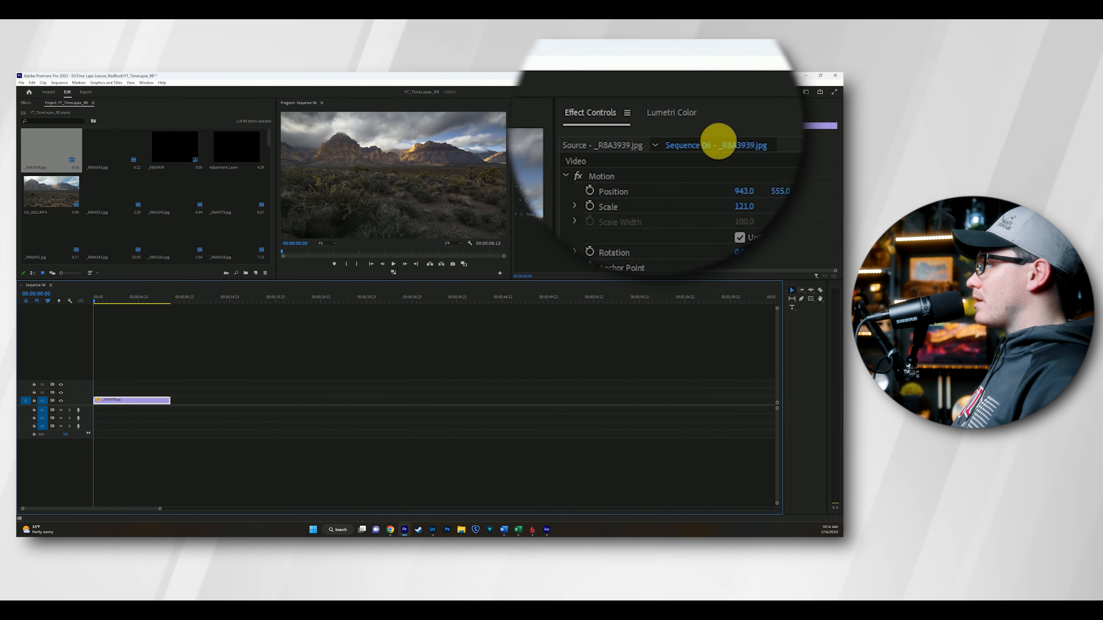
pyautogui.click(573, 105)
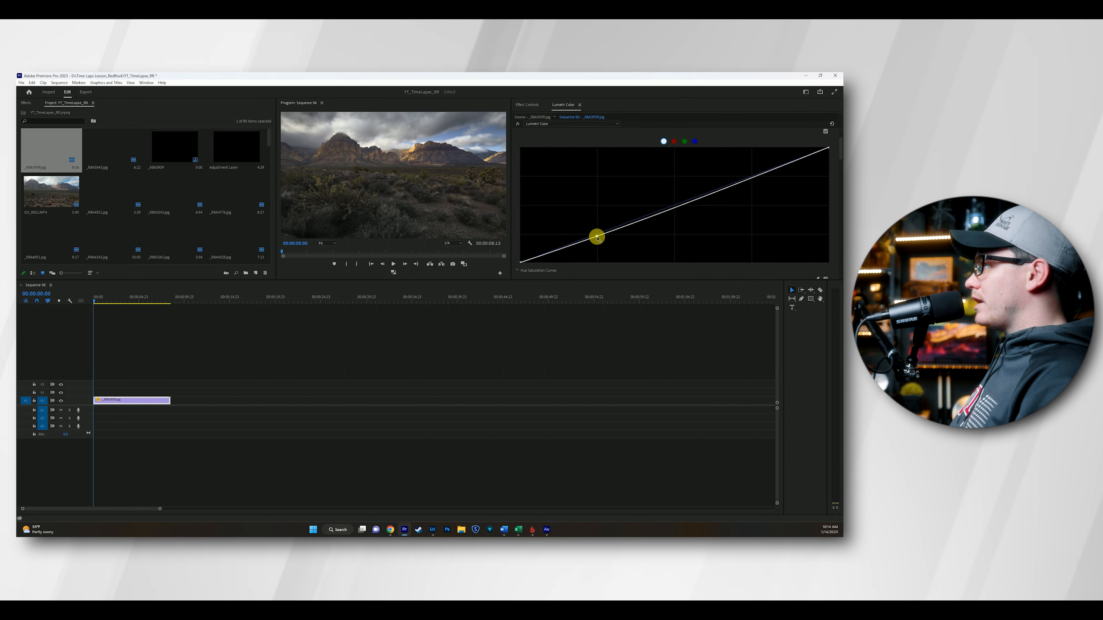
pyautogui.click(597, 236)
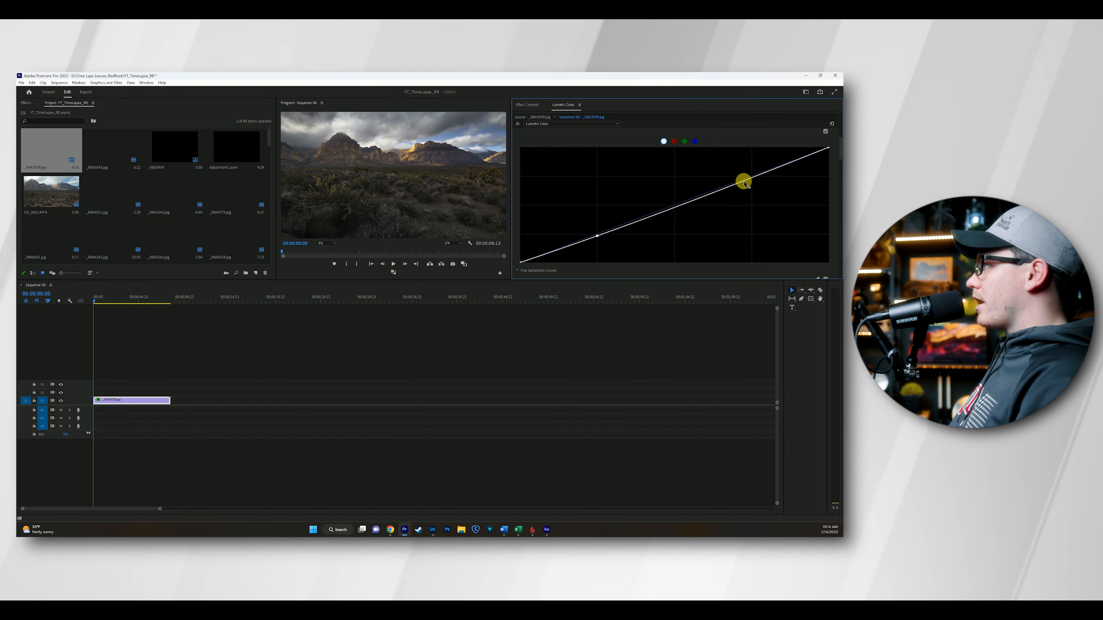
pyautogui.click(694, 141)
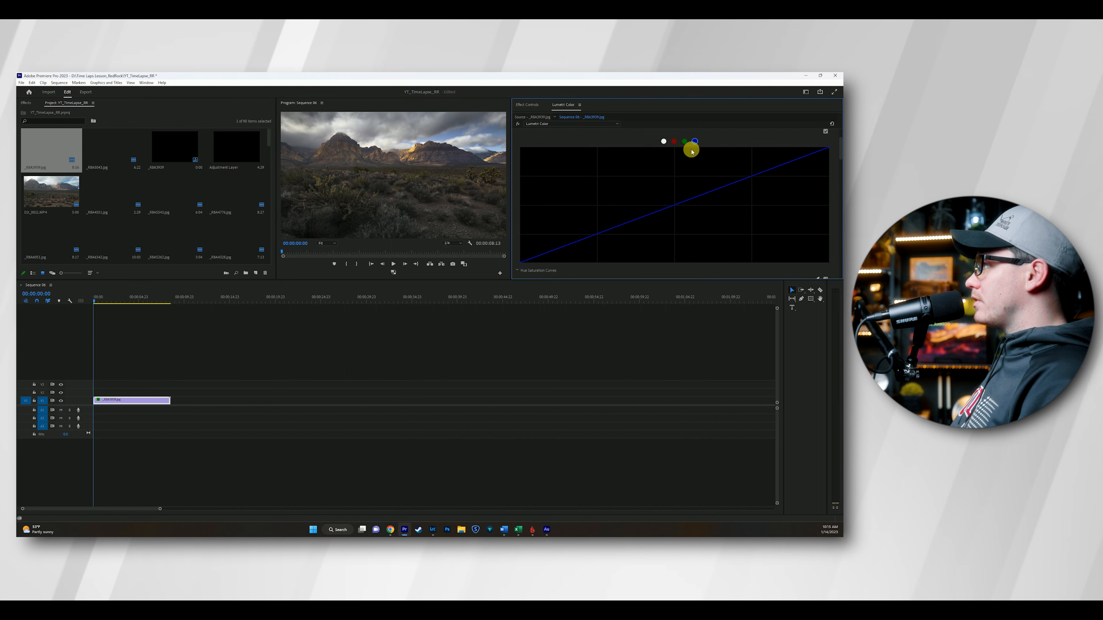
pyautogui.click(663, 141)
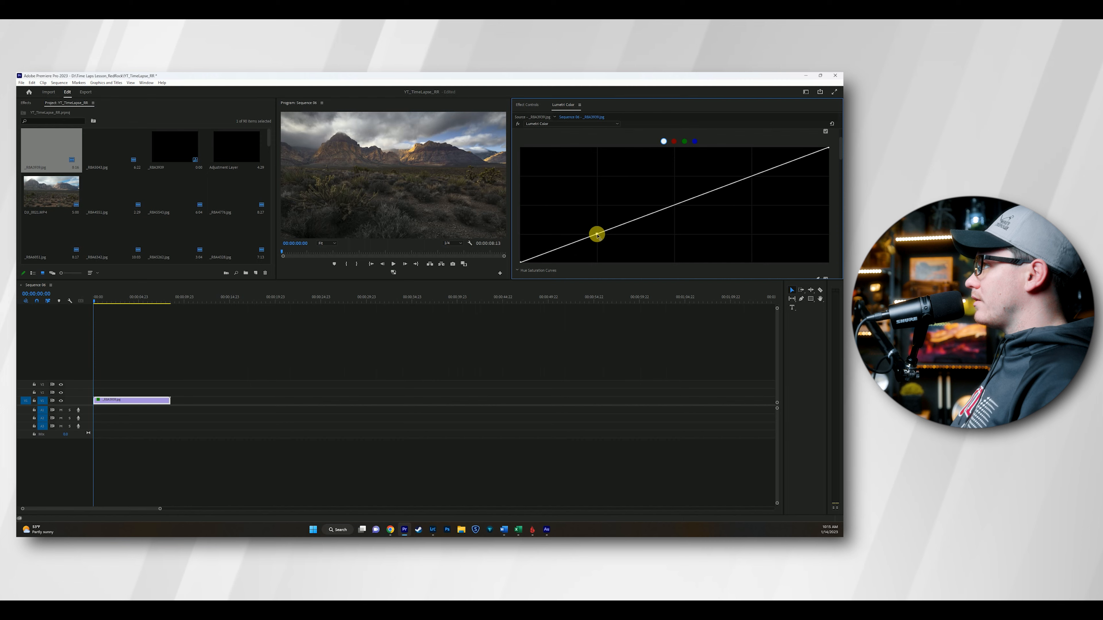
# Step: Apply the Teal and Orange creative look to the timelapse clip
pyautogui.scroll(3, 638, 150)
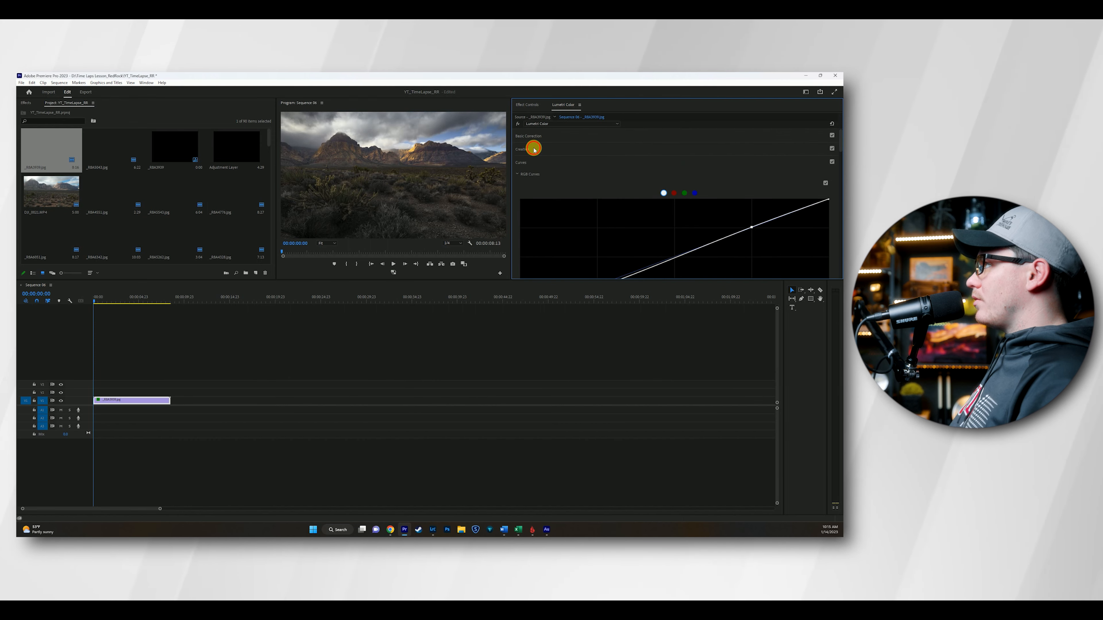
pyautogui.click(521, 150)
pyautogui.click(547, 159)
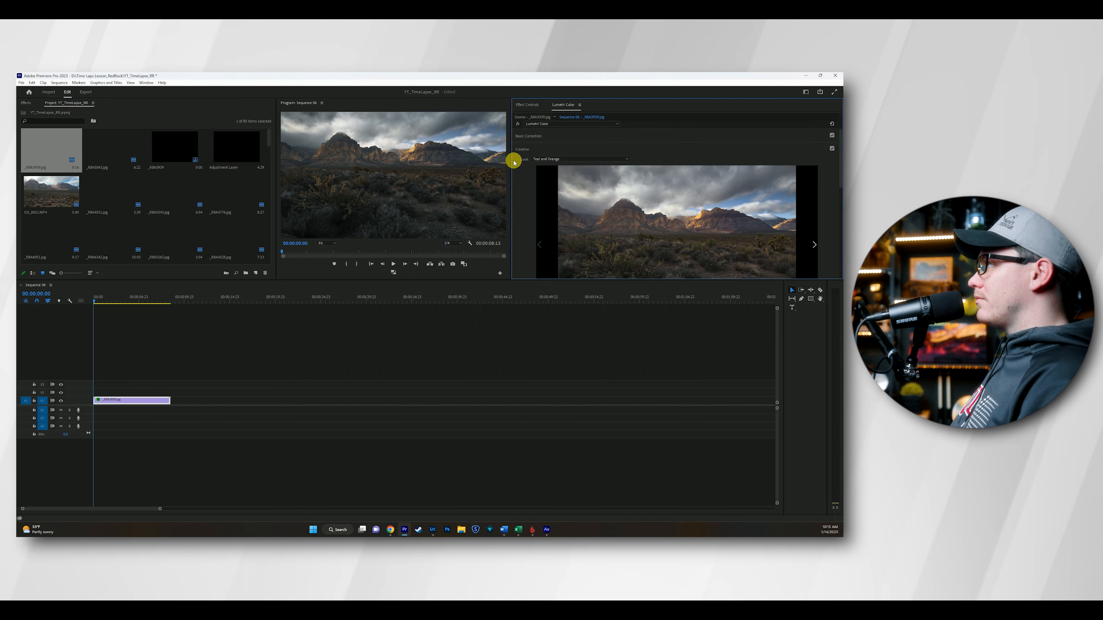
# Step: Adjust the clip's shadows and highlights with the Lumetri colour wheels
pyautogui.scroll(-2, 535, 178)
pyautogui.scroll(-5, 564, 222)
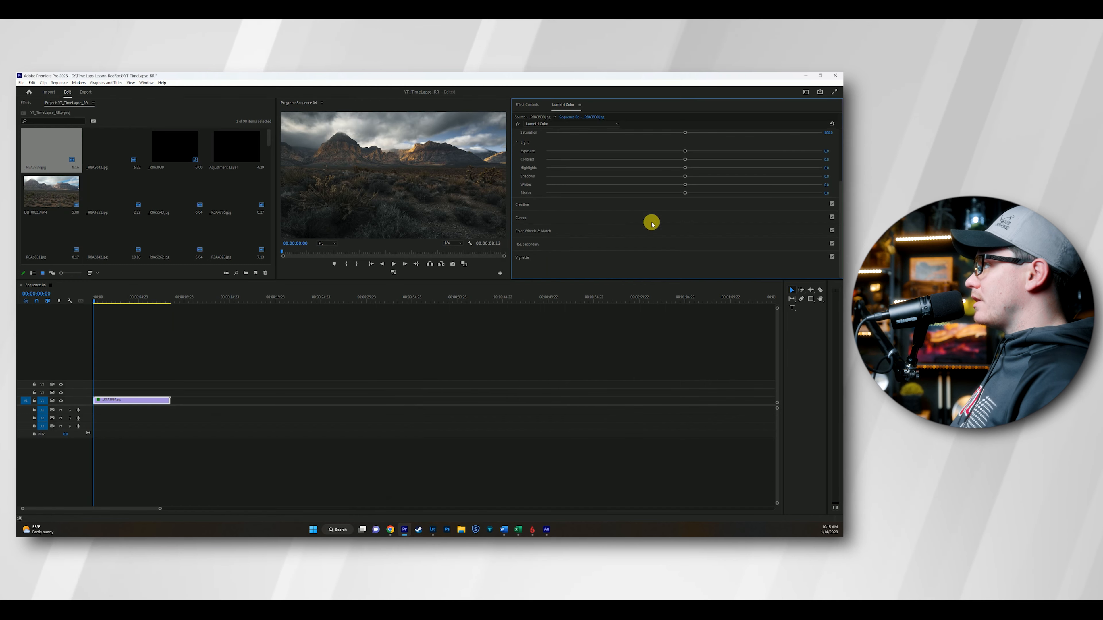
pyautogui.click(546, 231)
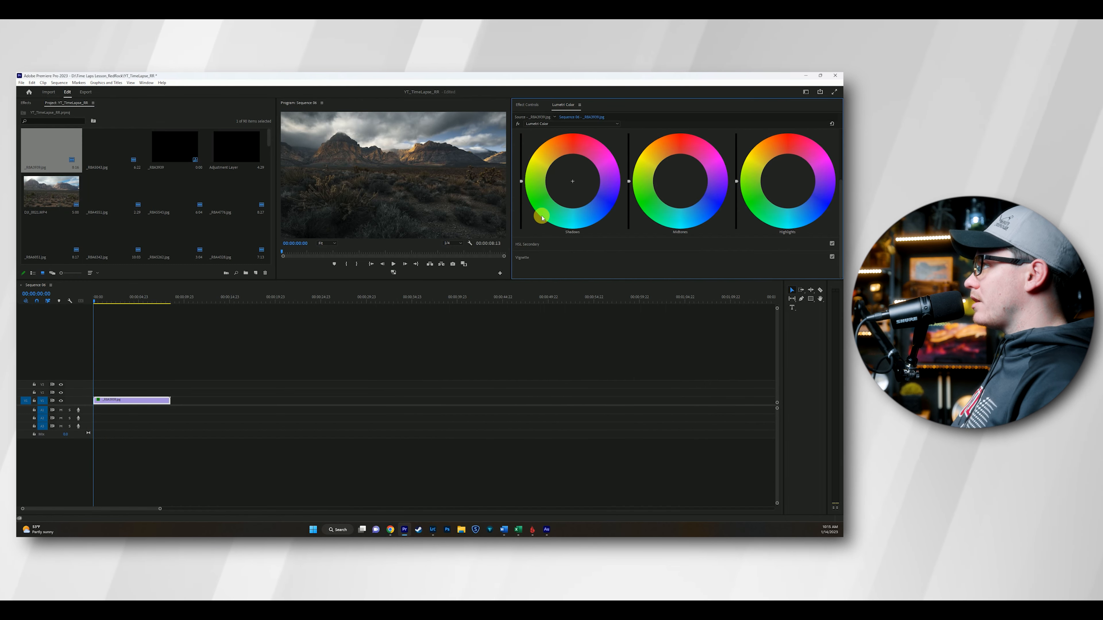
pyautogui.scroll(1, 560, 212)
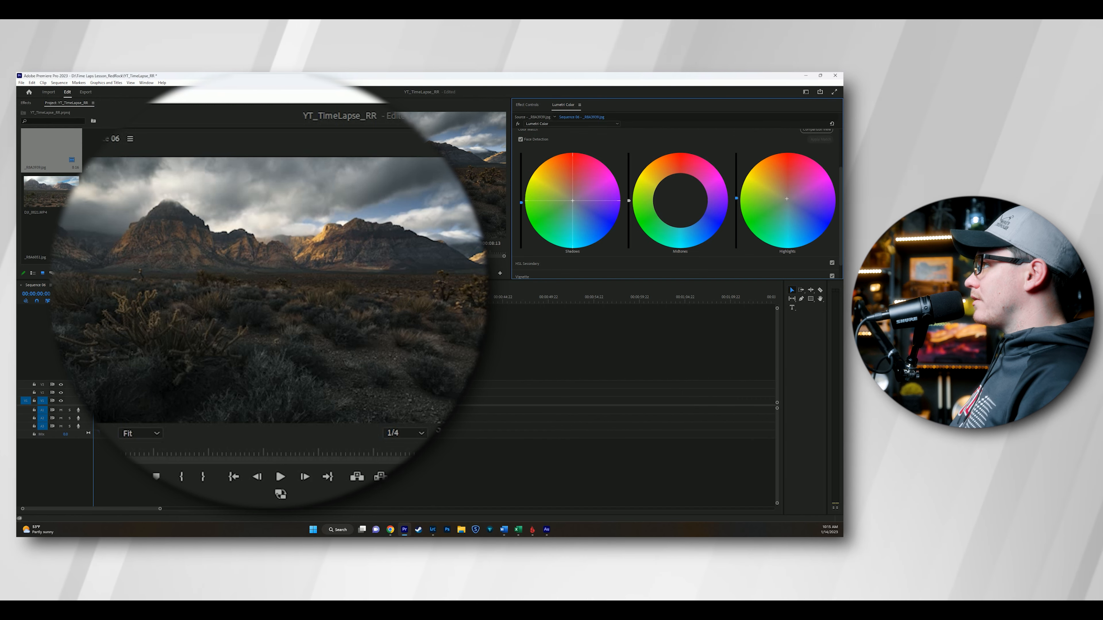
# Step: Compare the timelapse clip with and without its Lumetri Color grade
pyautogui.scroll(3, 578, 134)
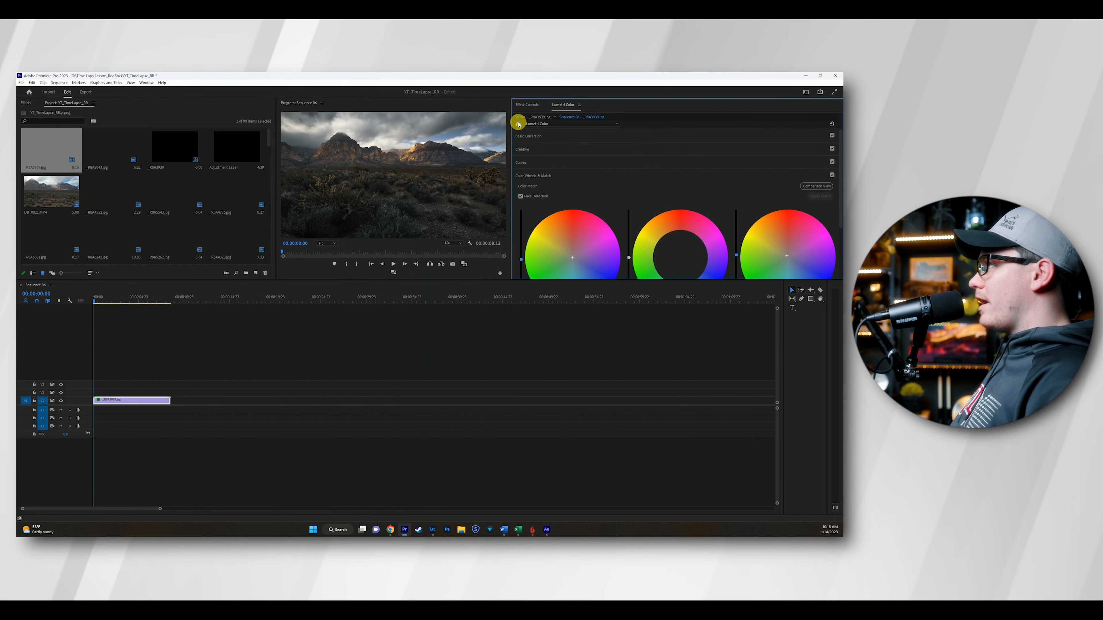
pyautogui.click(518, 124)
pyautogui.click(518, 125)
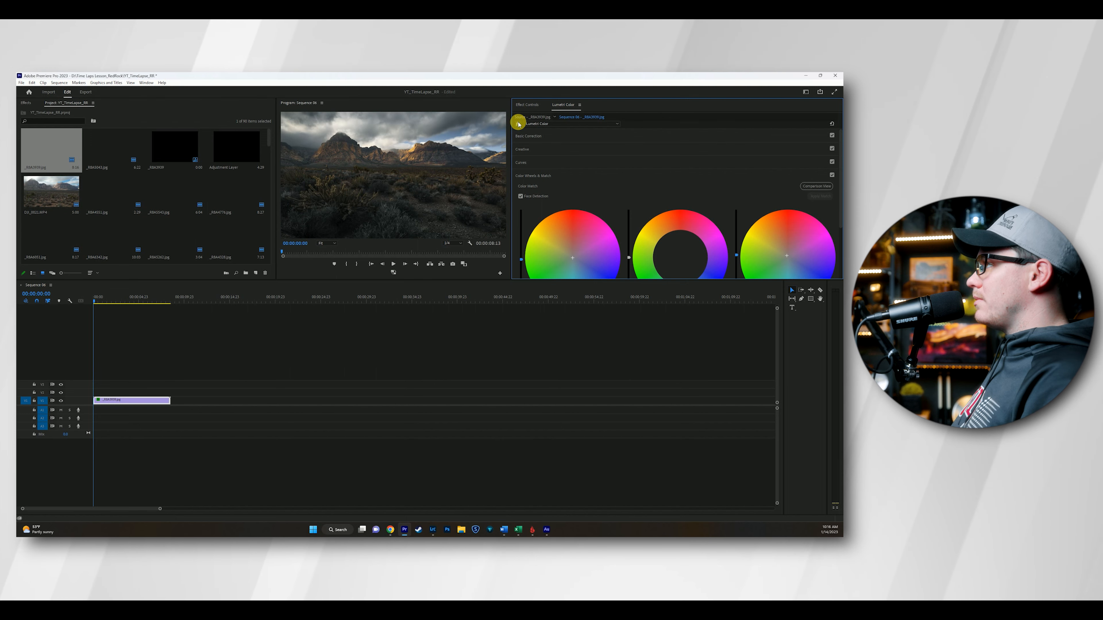
pyautogui.click(518, 125)
pyautogui.click(518, 124)
pyautogui.click(518, 125)
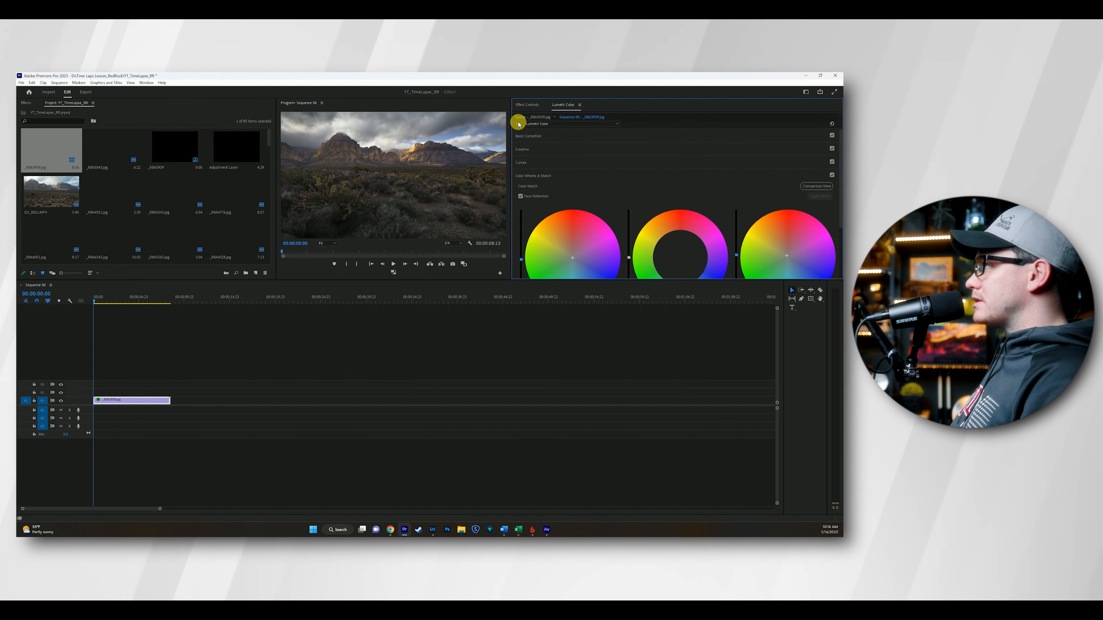
pyautogui.click(518, 124)
# Step: Duplicate the timelapse clip onto the video track directly above the original
pyautogui.click(469, 350)
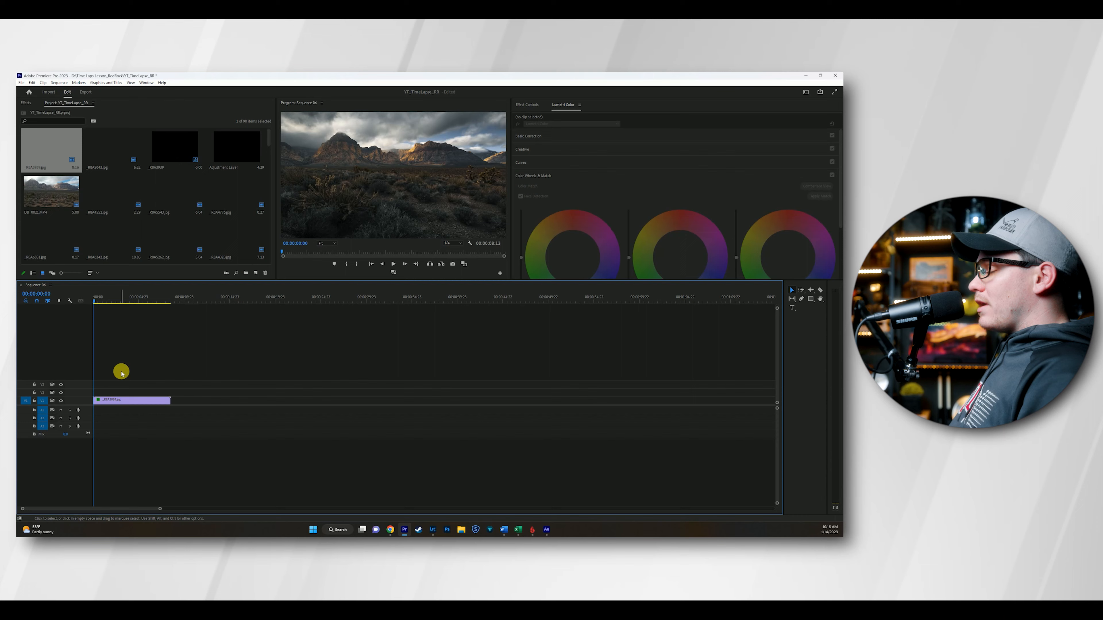
pyautogui.moveTo(119, 397); pyautogui.dragTo(118, 398)
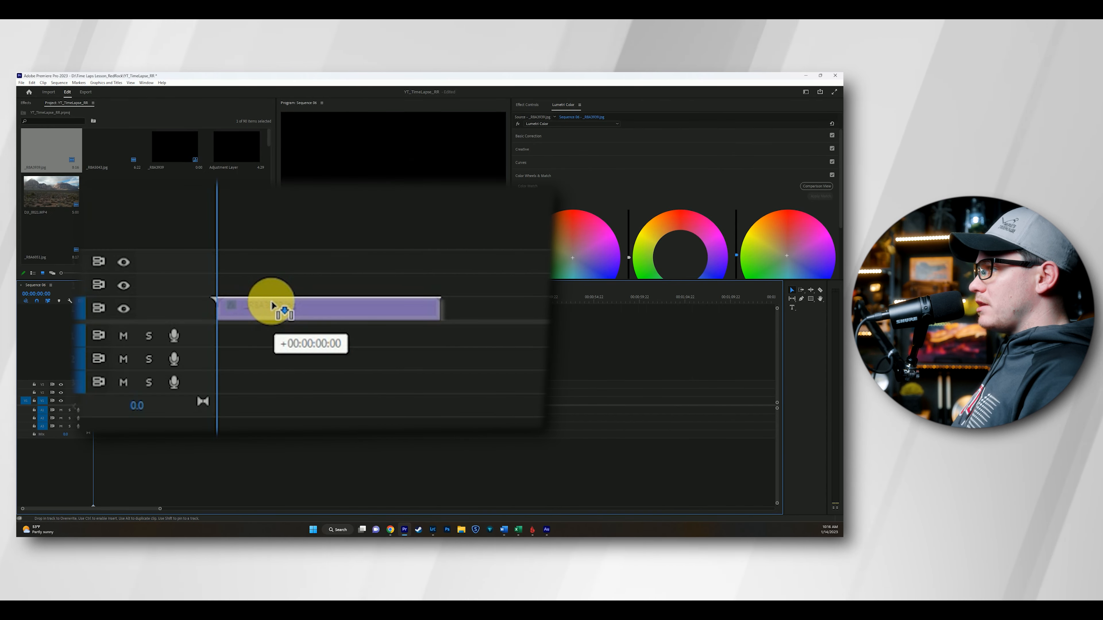
pyautogui.moveTo(117, 398); pyautogui.dragTo(115, 393)
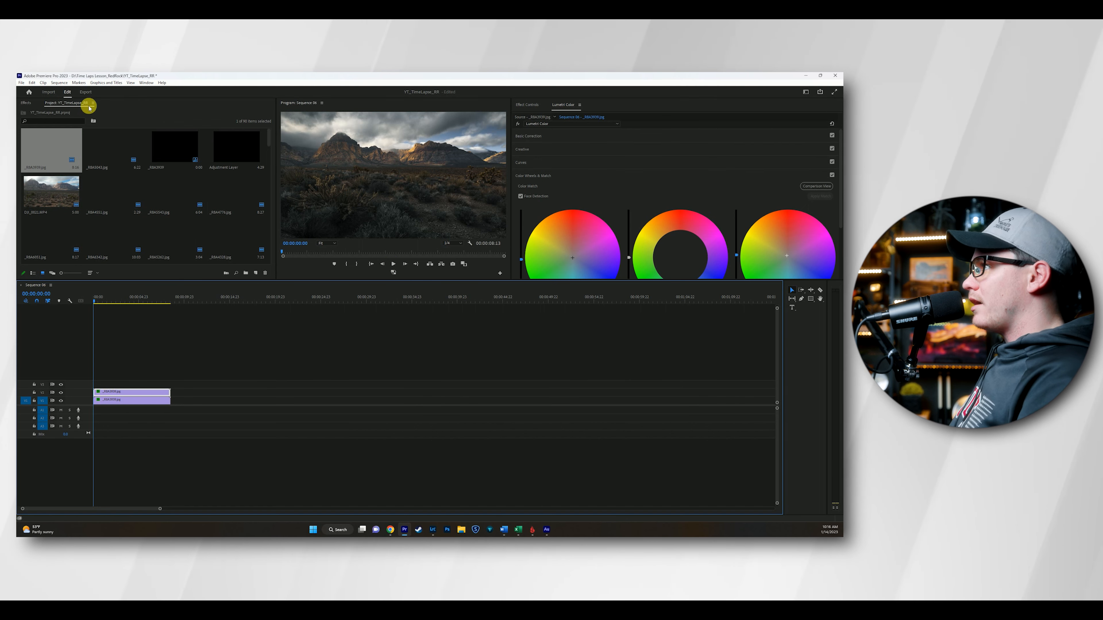
# Step: Remove the Lumetri Color effect from the upper duplicate clip
pyautogui.click(29, 104)
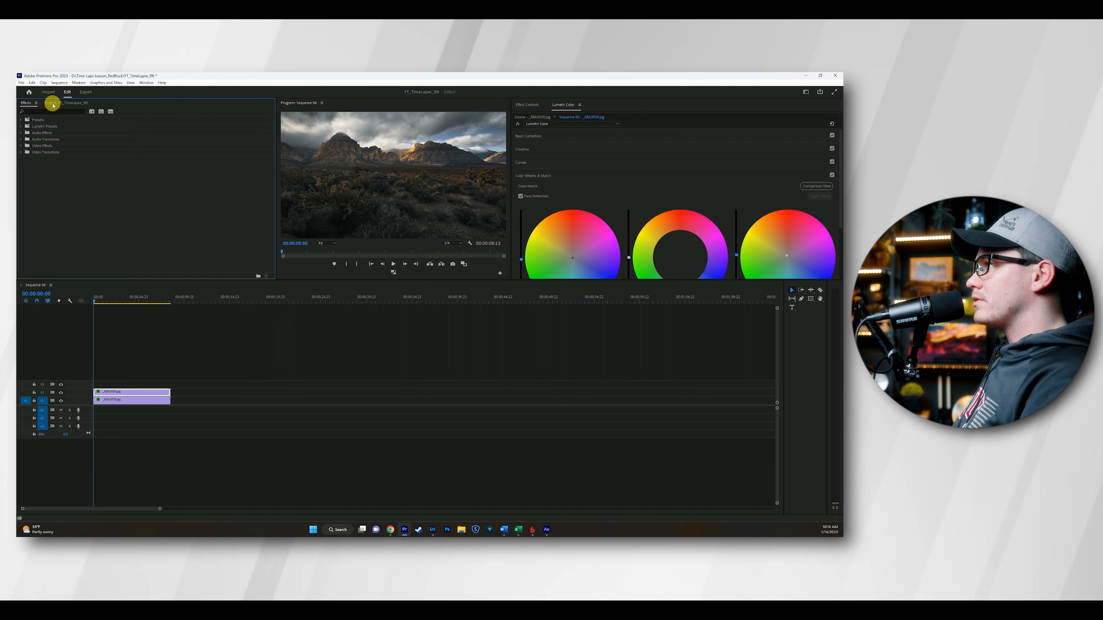
pyautogui.click(57, 102)
pyautogui.click(526, 105)
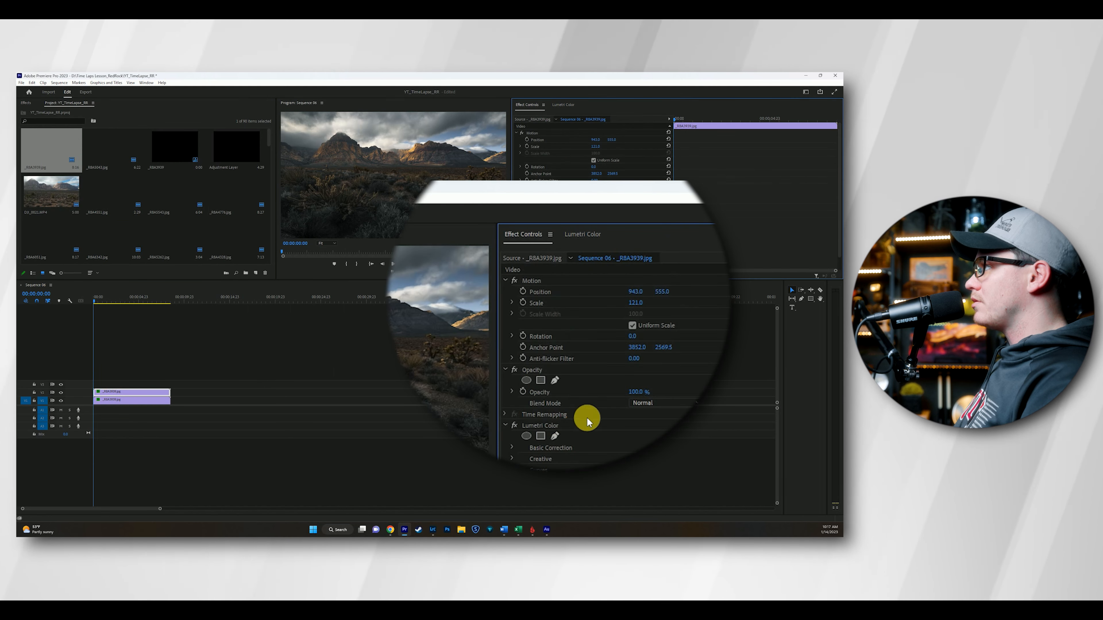
pyautogui.click(551, 214)
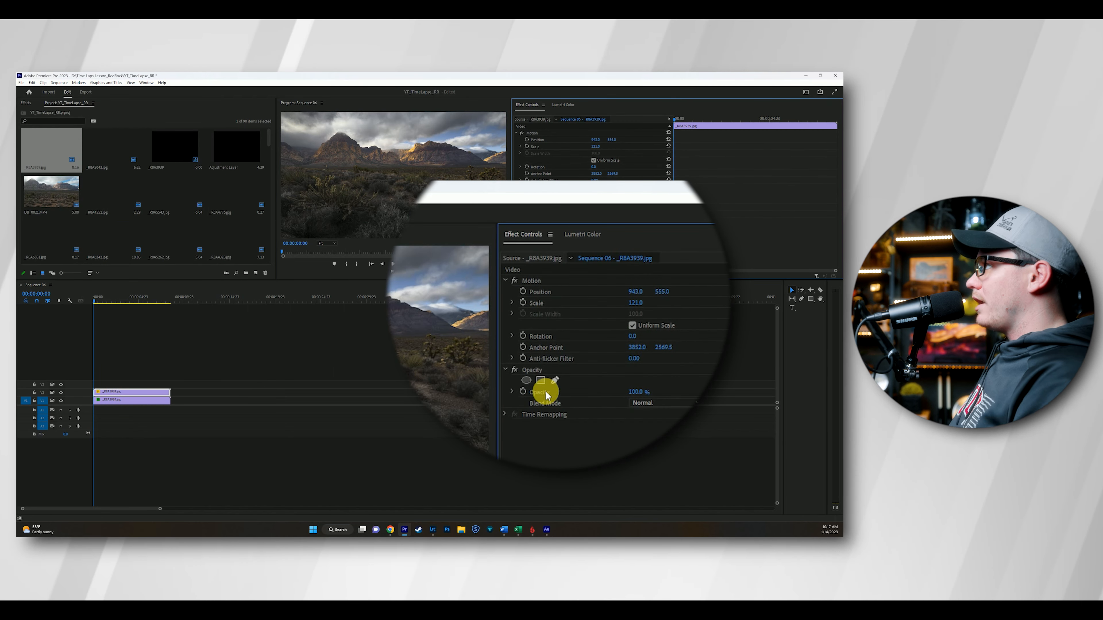
# Step: Set the upper clip's exposure to 0.7, raise its temperature, saturation, contrast, highlights and whites, and lower its shadows and blacks
pyautogui.click(564, 105)
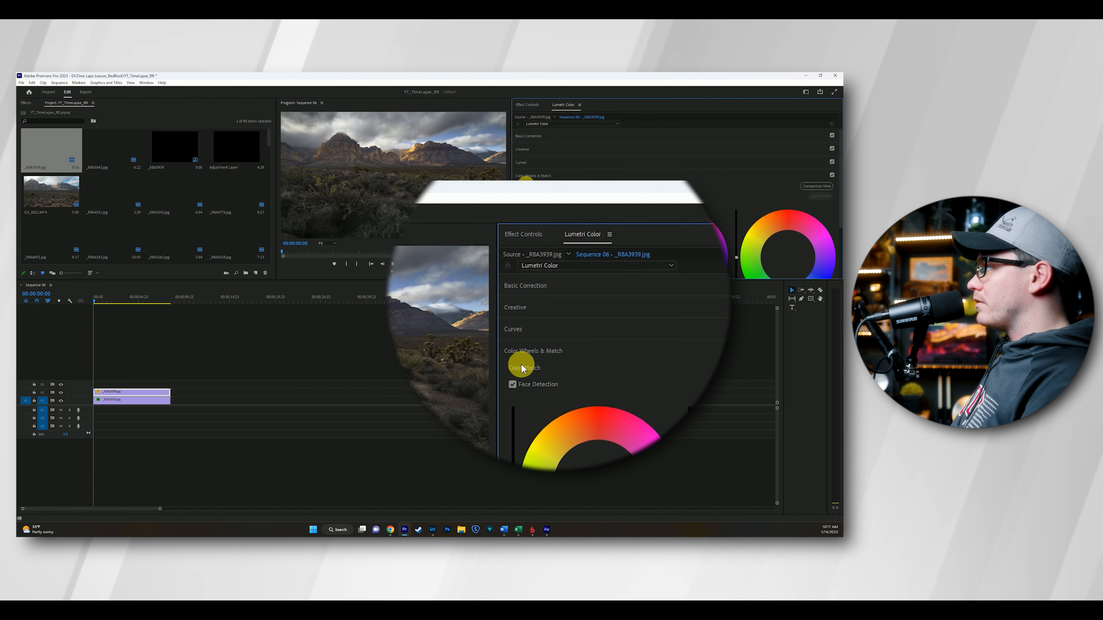
pyautogui.click(554, 136)
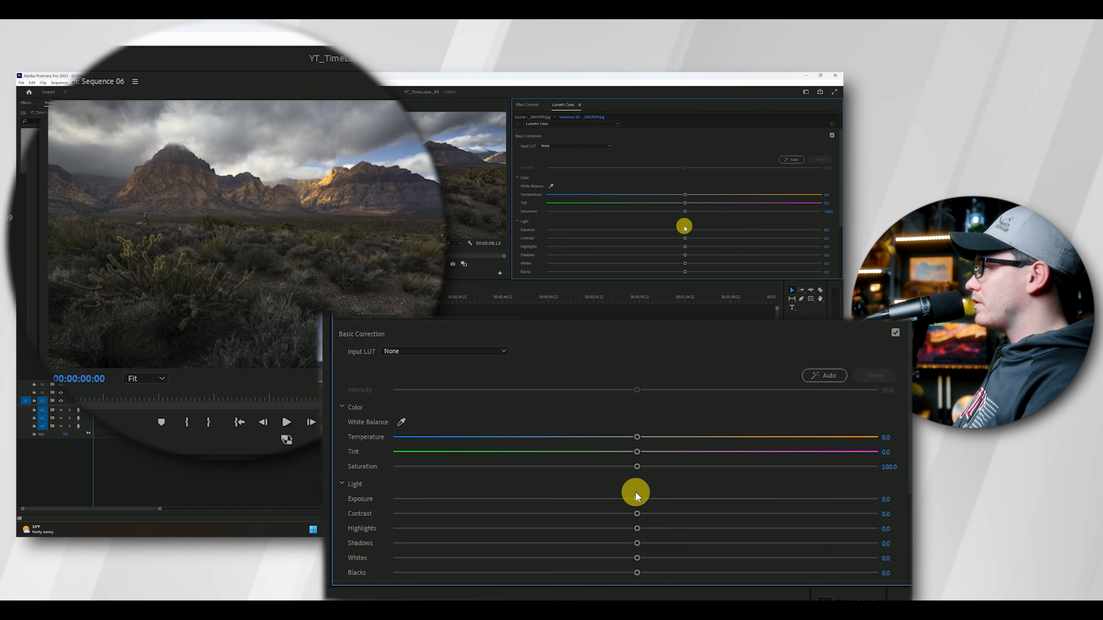
pyautogui.moveTo(684, 238)
pyautogui.mouseDown()
pyautogui.moveTo(747, 242)
pyautogui.moveTo(700, 231)
pyautogui.mouseUp()
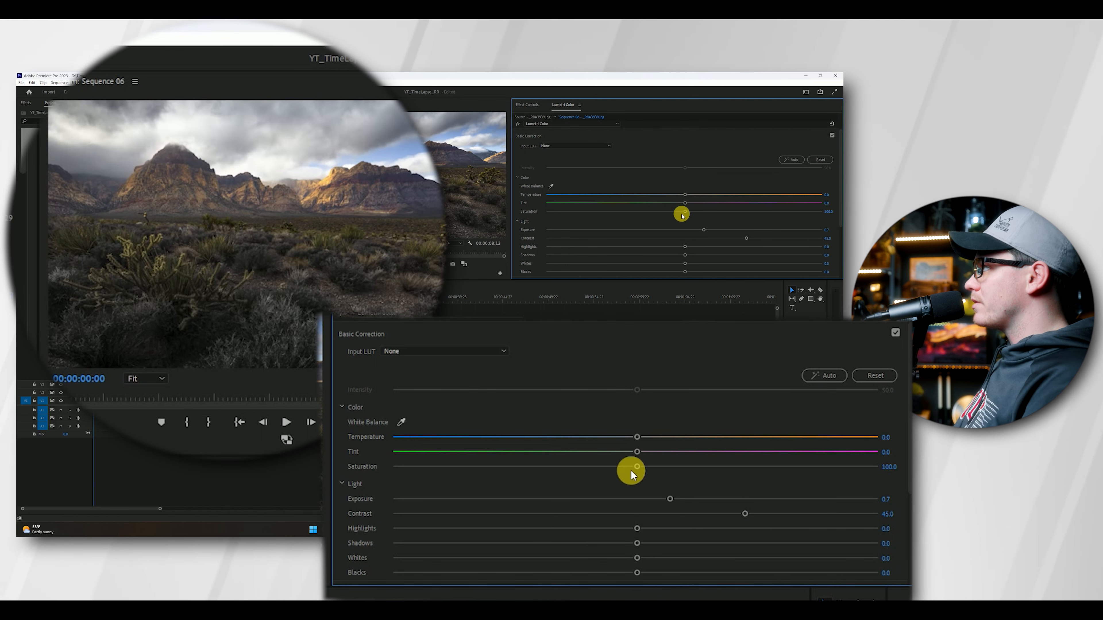
pyautogui.moveTo(685, 196); pyautogui.dragTo(747, 211)
pyautogui.moveTo(685, 271); pyautogui.dragTo(616, 272)
pyautogui.moveTo(686, 264); pyautogui.dragTo(719, 246)
pyautogui.moveTo(616, 271); pyautogui.dragTo(568, 270)
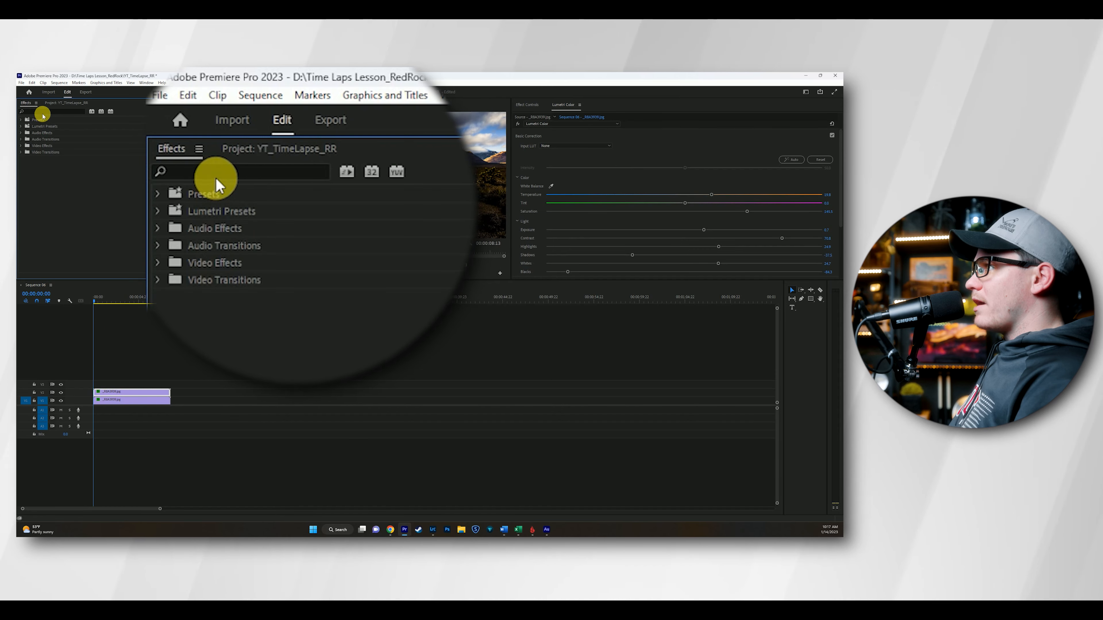
# Step: Apply a Gaussian Blur with Blurriness 27 to the upper clip and open its blend mode choices
pyautogui.click(46, 112)
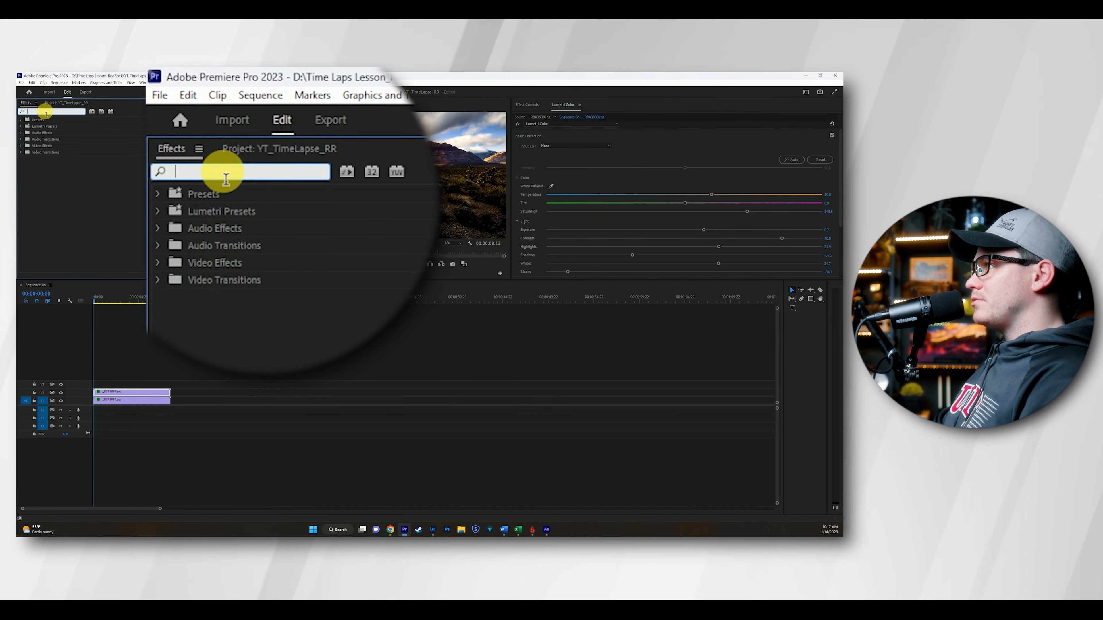
pyautogui.write('gau')
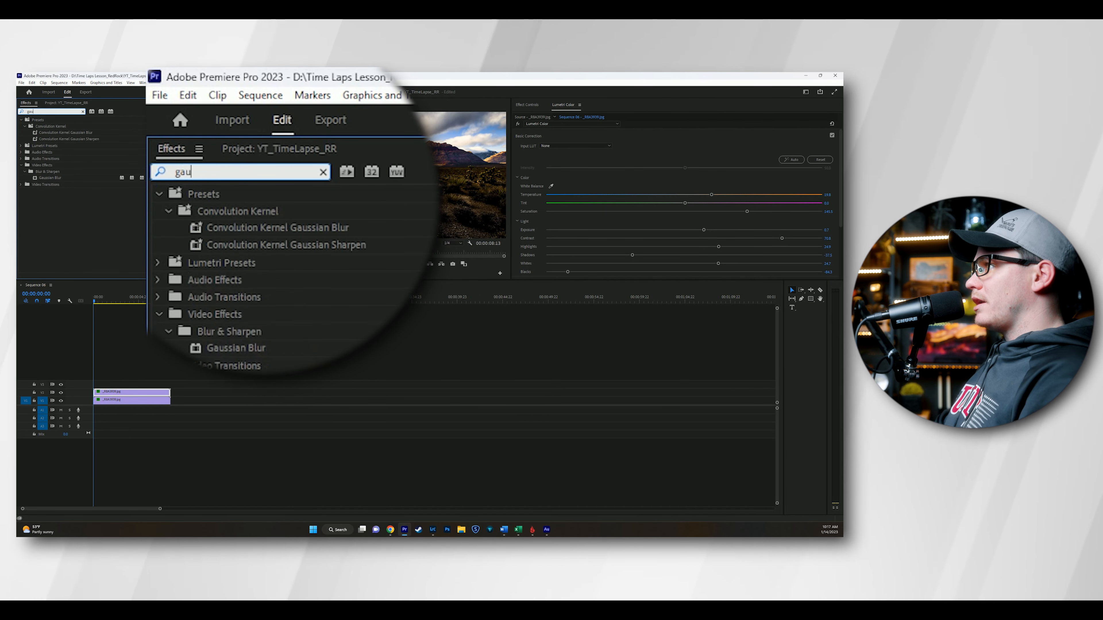
pyautogui.doubleClick(44, 178)
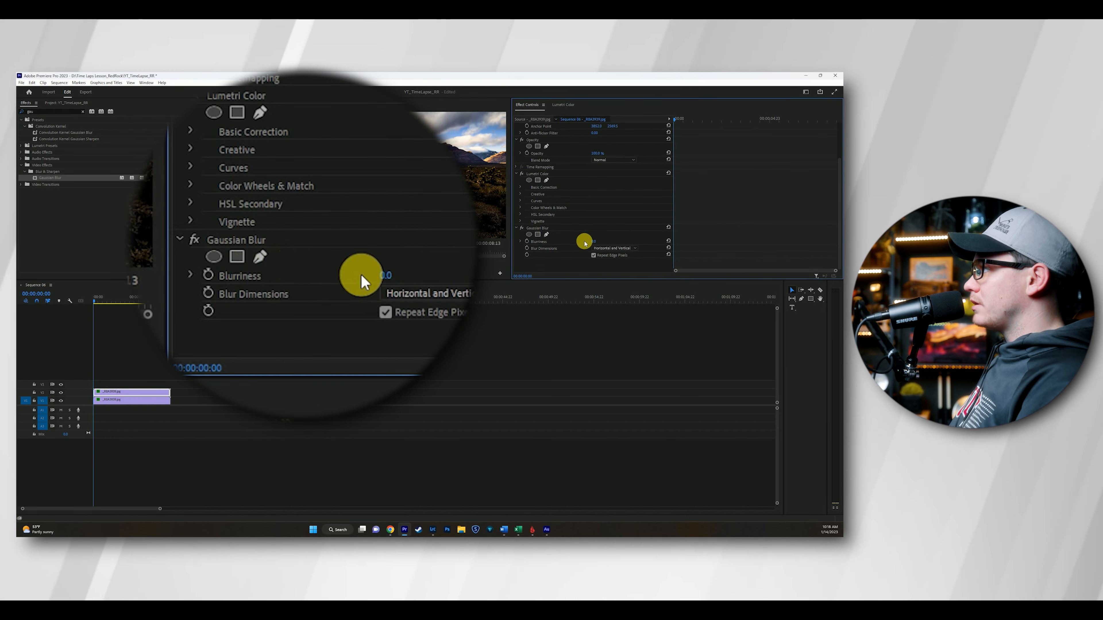
pyautogui.moveTo(593, 241); pyautogui.dragTo(602, 241)
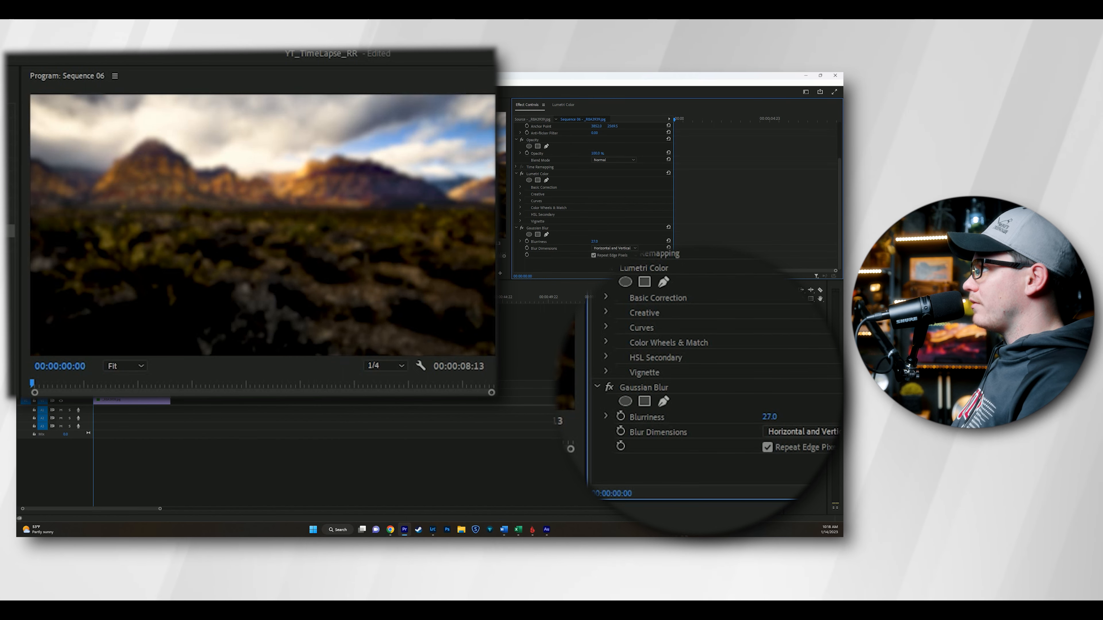
pyautogui.moveTo(602, 241); pyautogui.dragTo(602, 243)
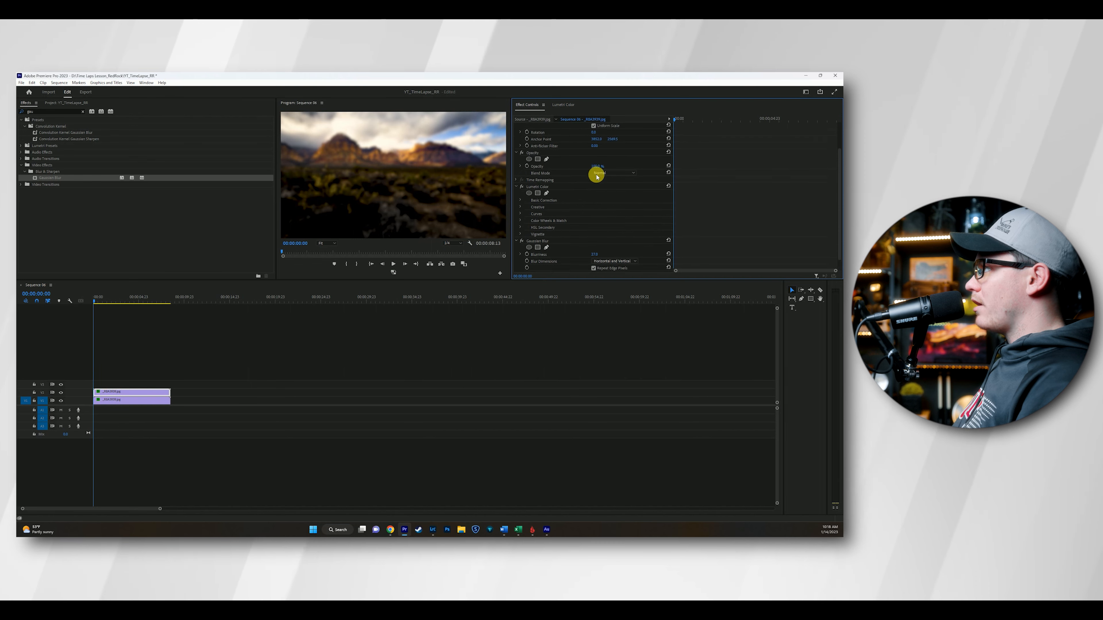
pyautogui.scroll(3, 607, 171)
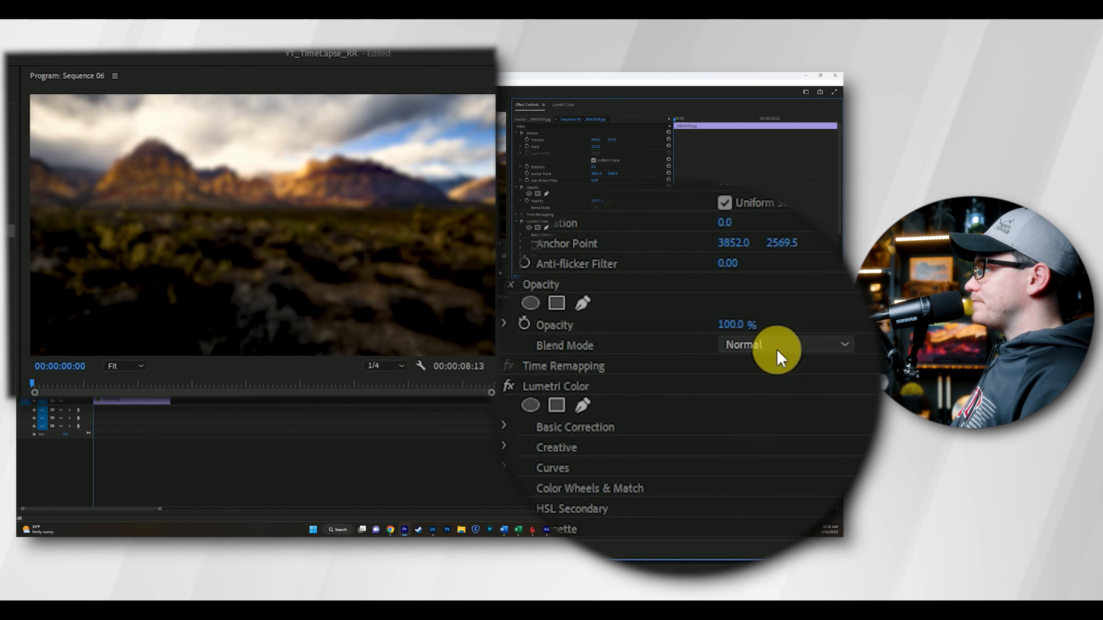
pyautogui.click(612, 209)
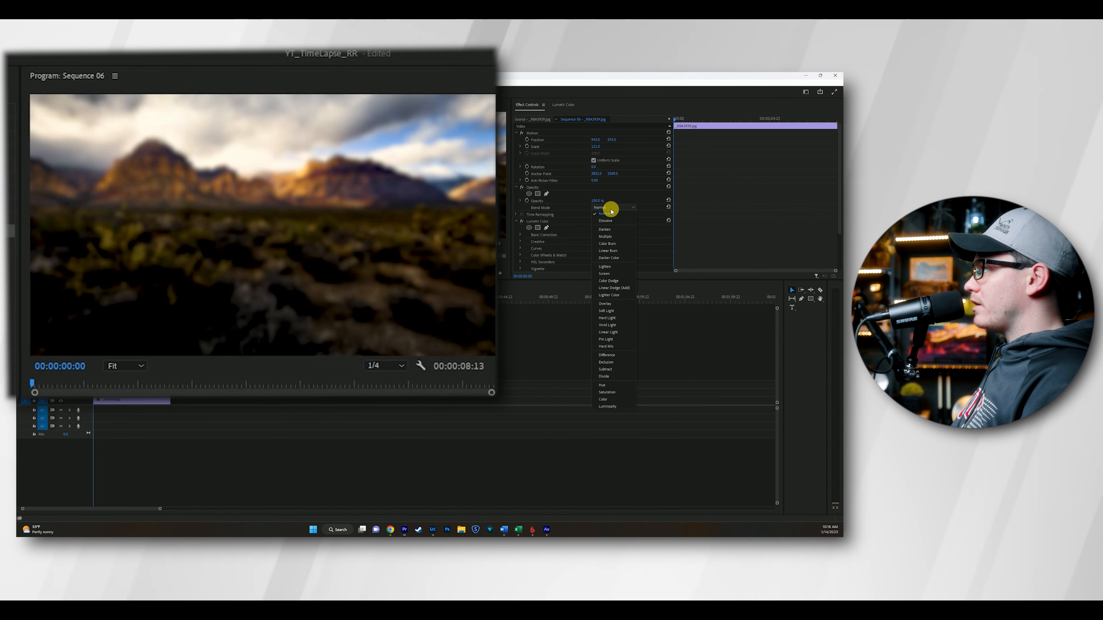
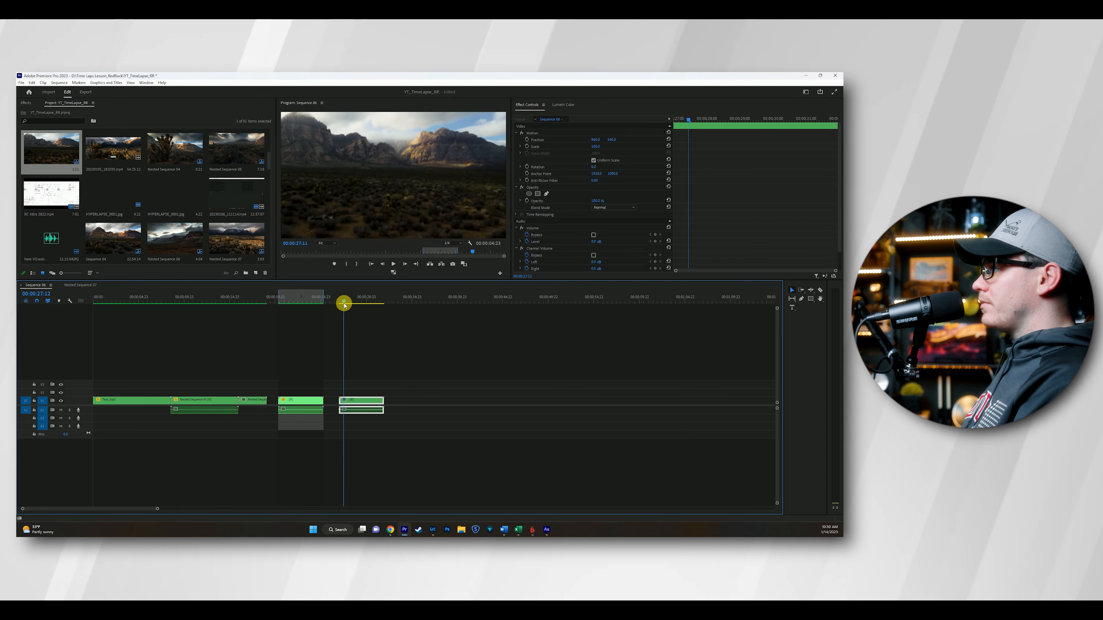
# Step: Reverse the last clip in the timeline by setting its speed to -100%
pyautogui.hotkey('ctrl', 'r')
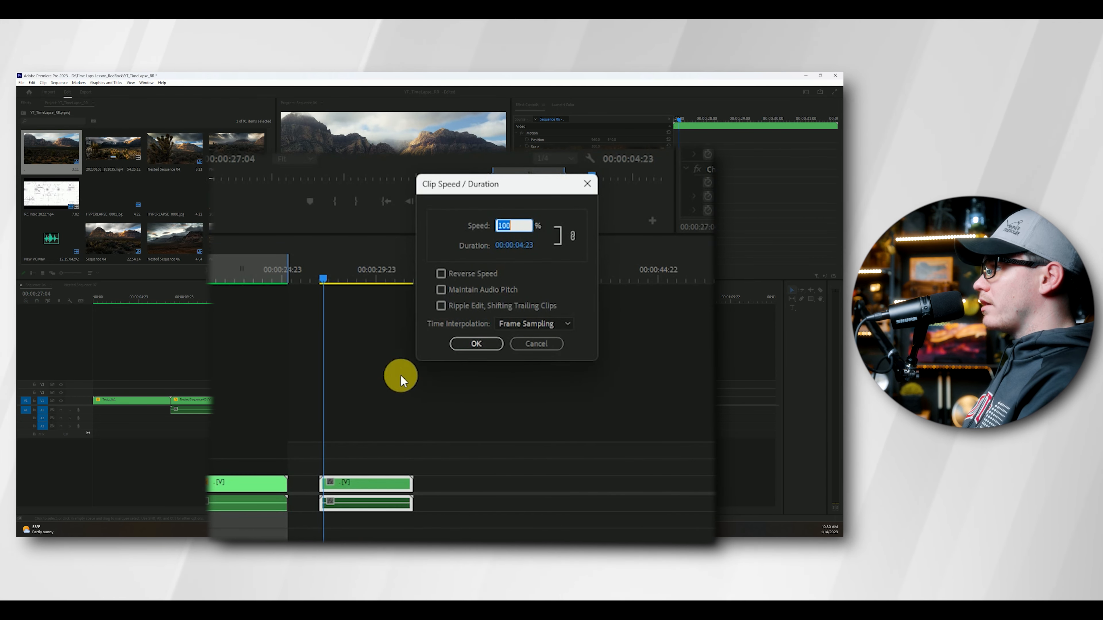
pyautogui.click(544, 344)
pyautogui.rightClick(384, 483)
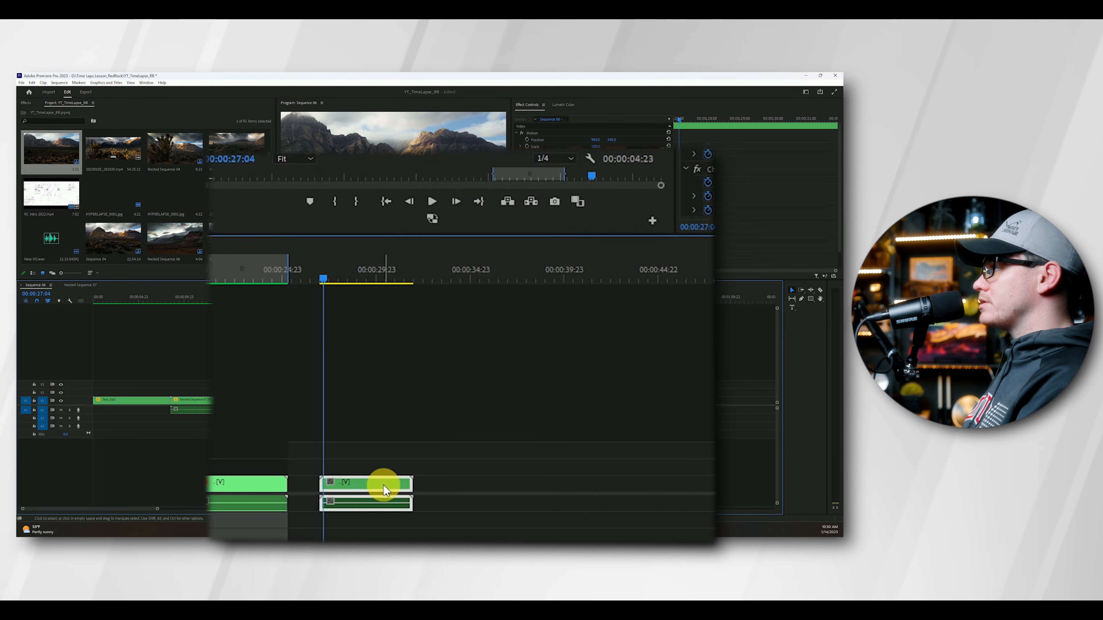
pyautogui.click(451, 406)
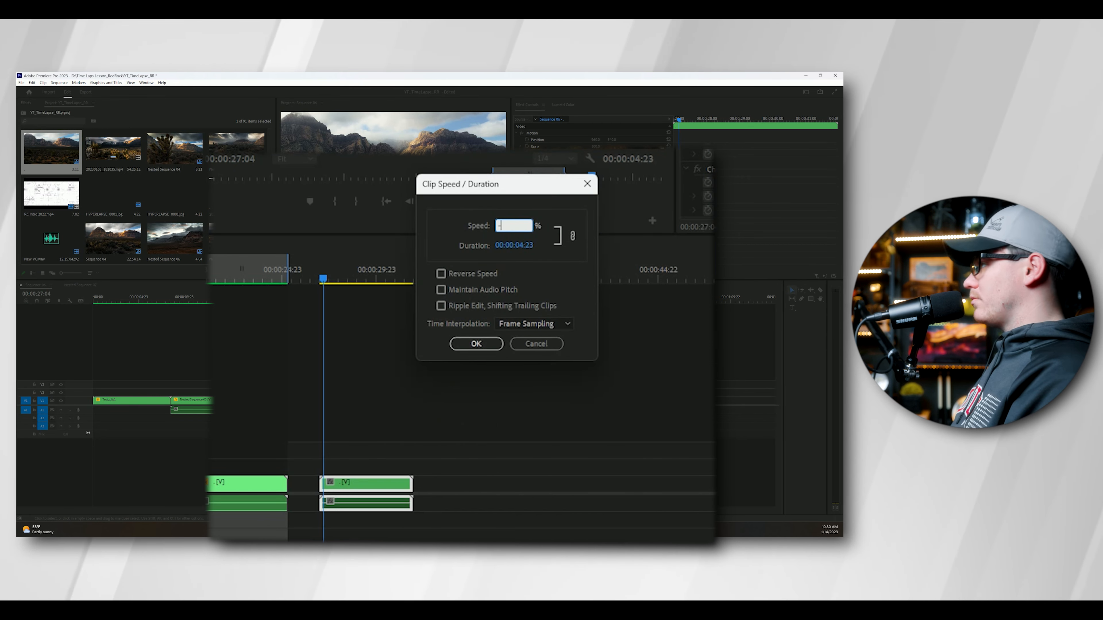
pyautogui.write('-100')
pyautogui.press('Return')
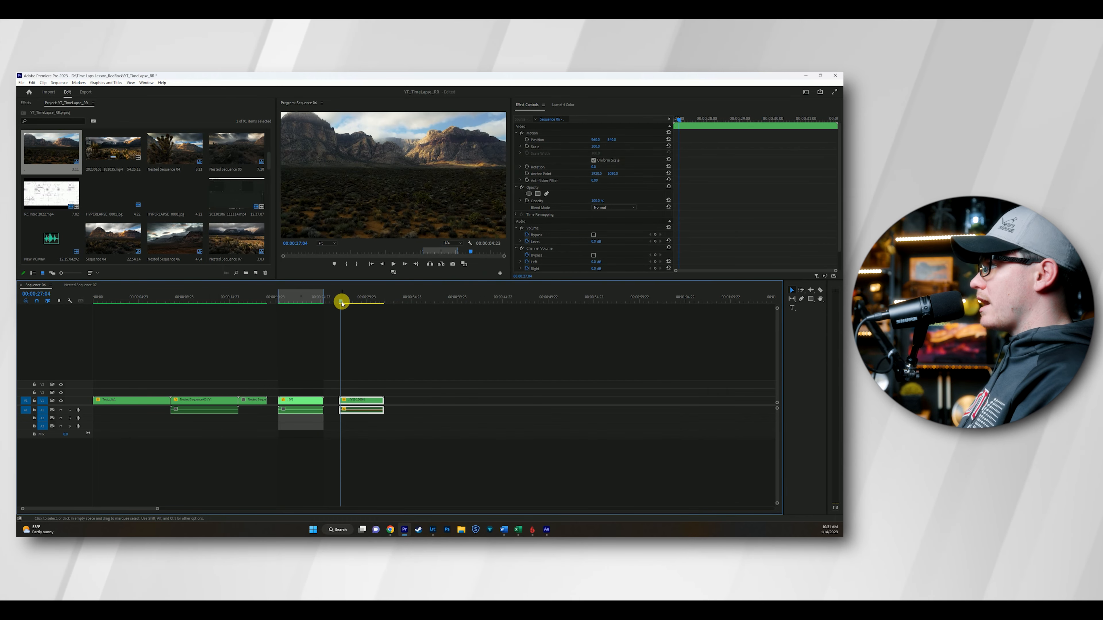
# Step: Animate the reversed clip with Position and Scale keyframes at its start and end
pyautogui.moveTo(343, 302); pyautogui.dragTo(377, 302)
pyautogui.moveTo(301, 298); pyautogui.dragTo(341, 306)
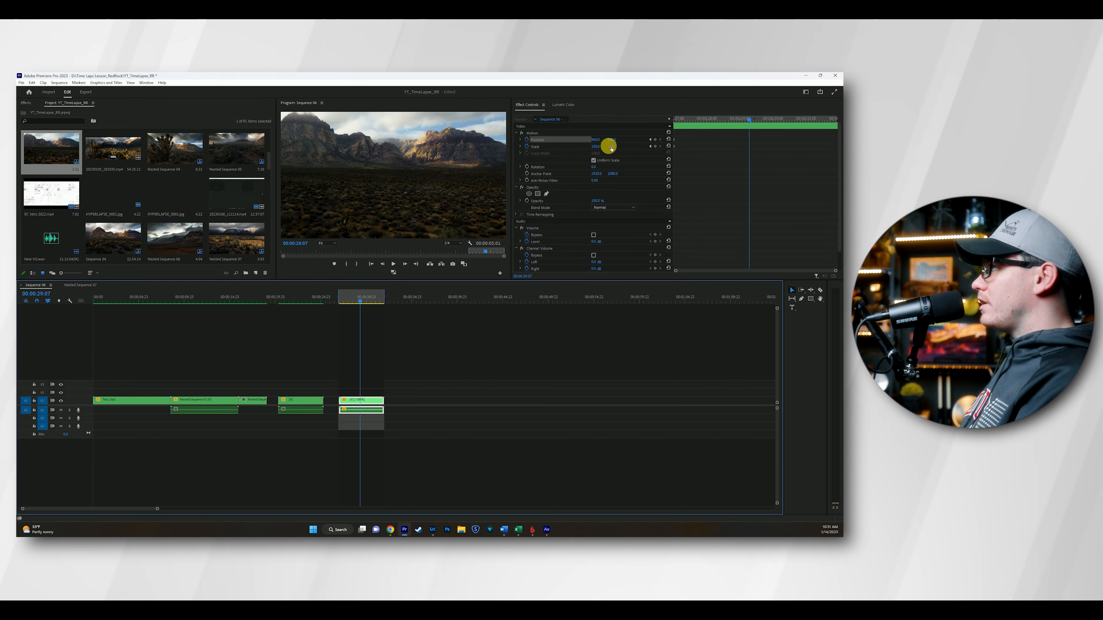
pyautogui.moveTo(352, 303); pyautogui.dragTo(383, 303)
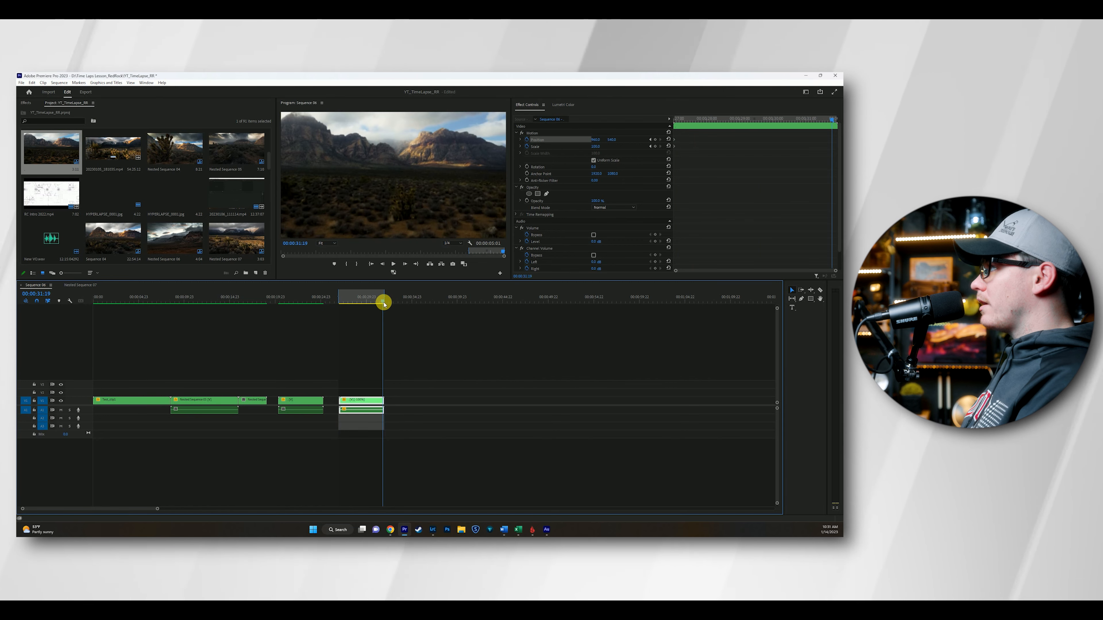
pyautogui.moveTo(595, 146); pyautogui.dragTo(666, 140)
pyautogui.moveTo(825, 138); pyautogui.dragTo(835, 147)
# Step: Render the reversed clip and preview its Position and Scale animation
pyautogui.moveTo(370, 302); pyautogui.dragTo(337, 301)
pyautogui.press('Return')
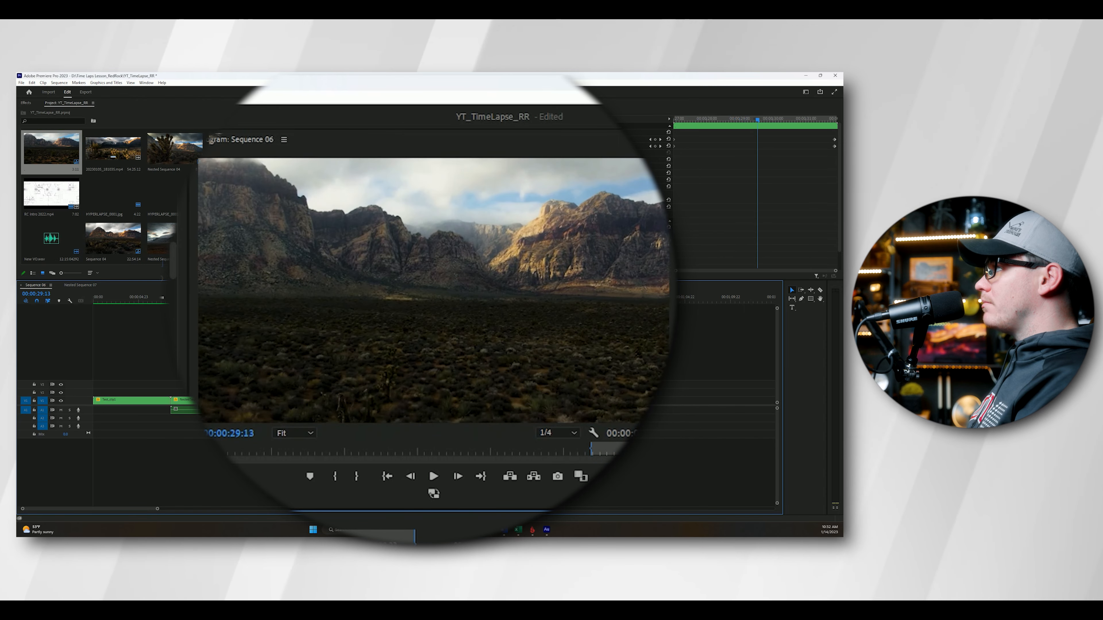
pyautogui.moveTo(405, 544); pyautogui.dragTo(381, 544)
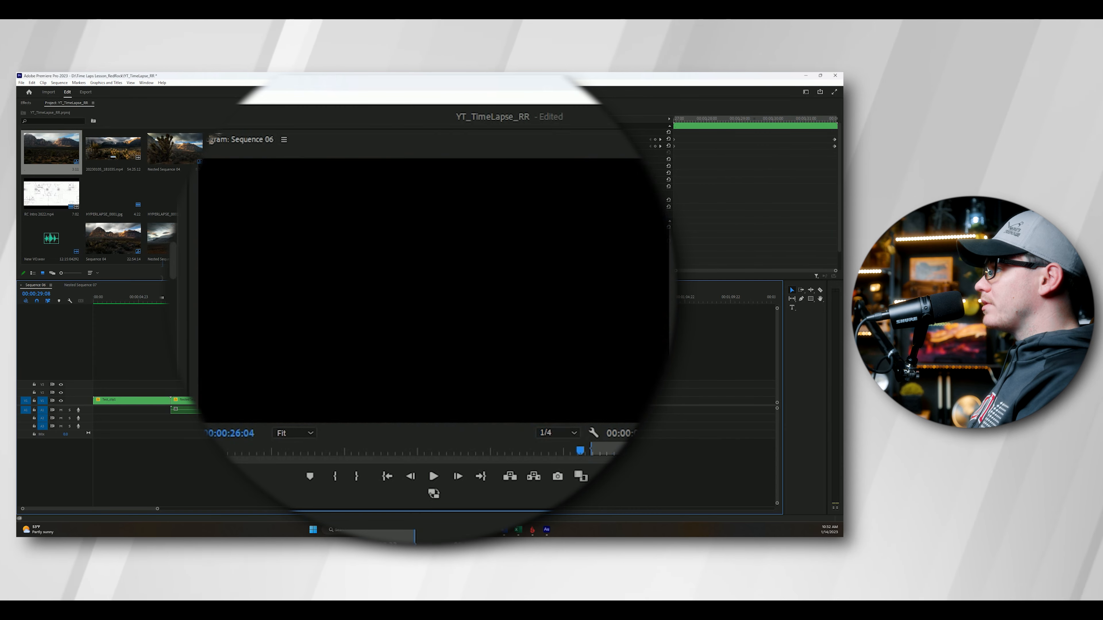
pyautogui.moveTo(365, 298); pyautogui.dragTo(327, 298)
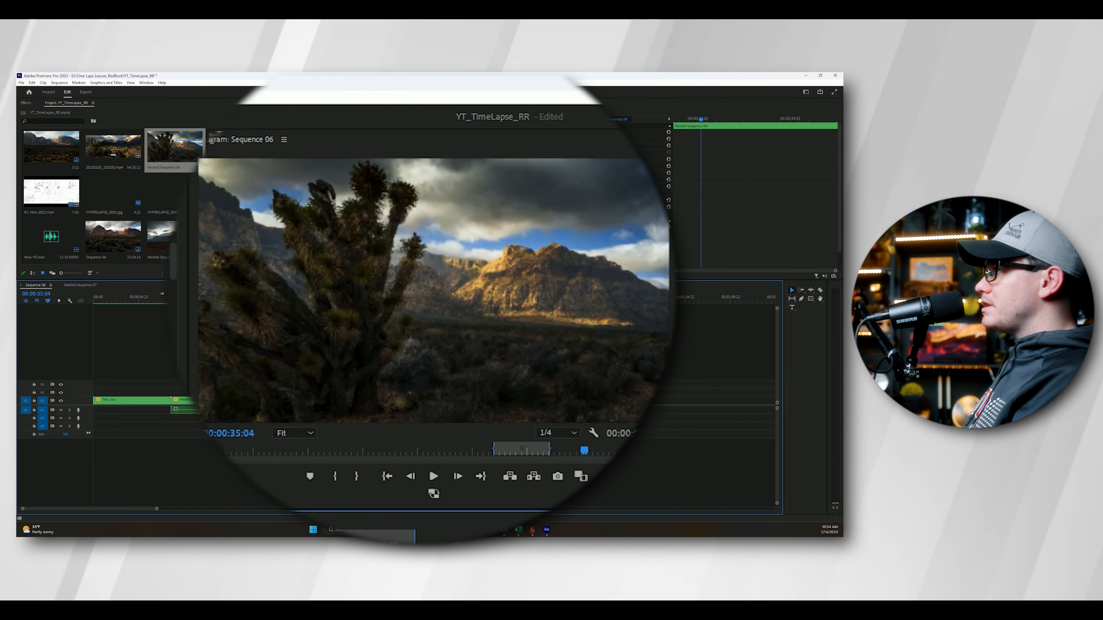
# Step: Delete only the audio of the Nested Sequence 04 clip at the end of the timeline
pyautogui.moveTo(414, 301)
pyautogui.mouseDown()
pyautogui.moveTo(402, 300)
pyautogui.moveTo(455, 305)
pyautogui.moveTo(418, 313)
pyautogui.moveTo(431, 313)
pyautogui.mouseUp()
pyautogui.click(277, 402)
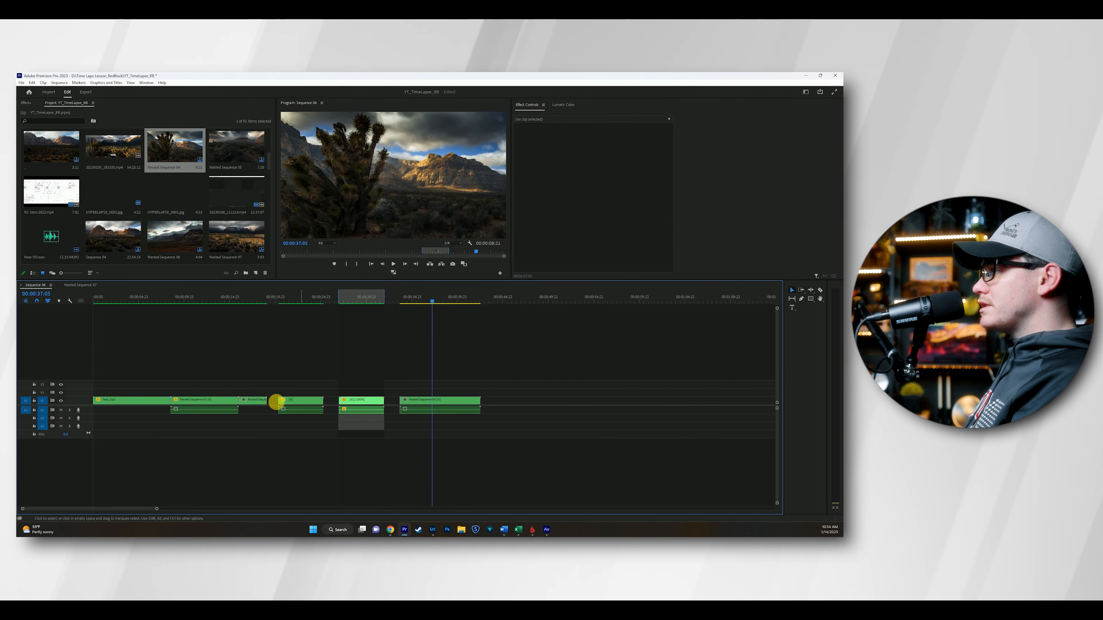
pyautogui.keyDown('alt'); pyautogui.click(431, 410); pyautogui.keyUp('alt')
pyautogui.press('Delete')
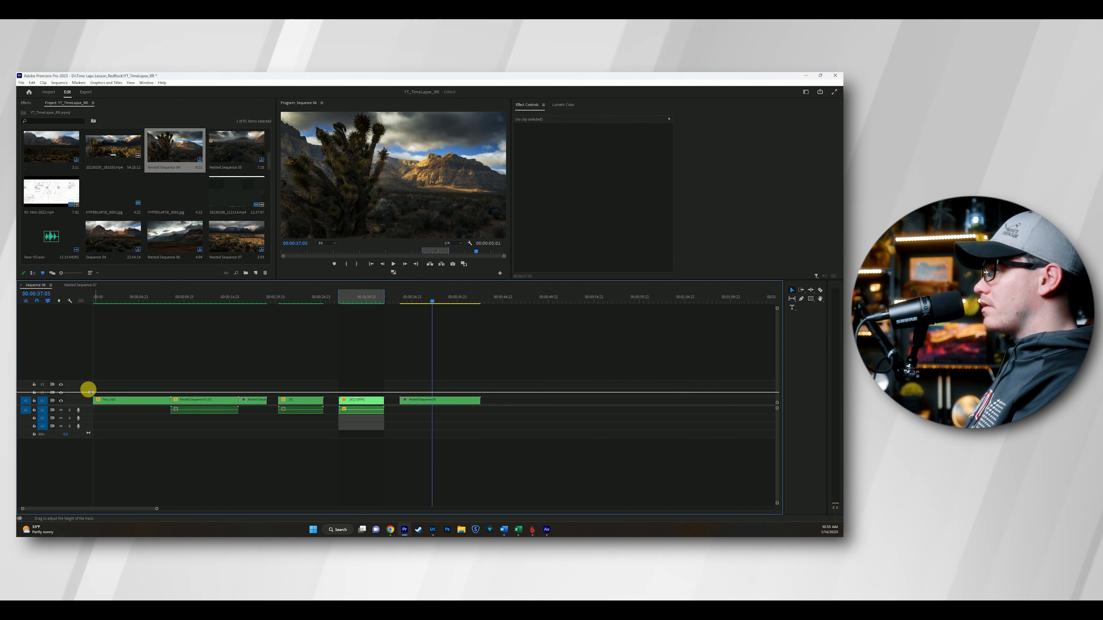
# Step: Enlarge the video track and show the Time Remapping Speed line on the Nested Sequence 04 clip
pyautogui.moveTo(100, 373); pyautogui.dragTo(93, 393)
pyautogui.moveTo(137, 345); pyautogui.dragTo(123, 263)
pyautogui.doubleClick(130, 288)
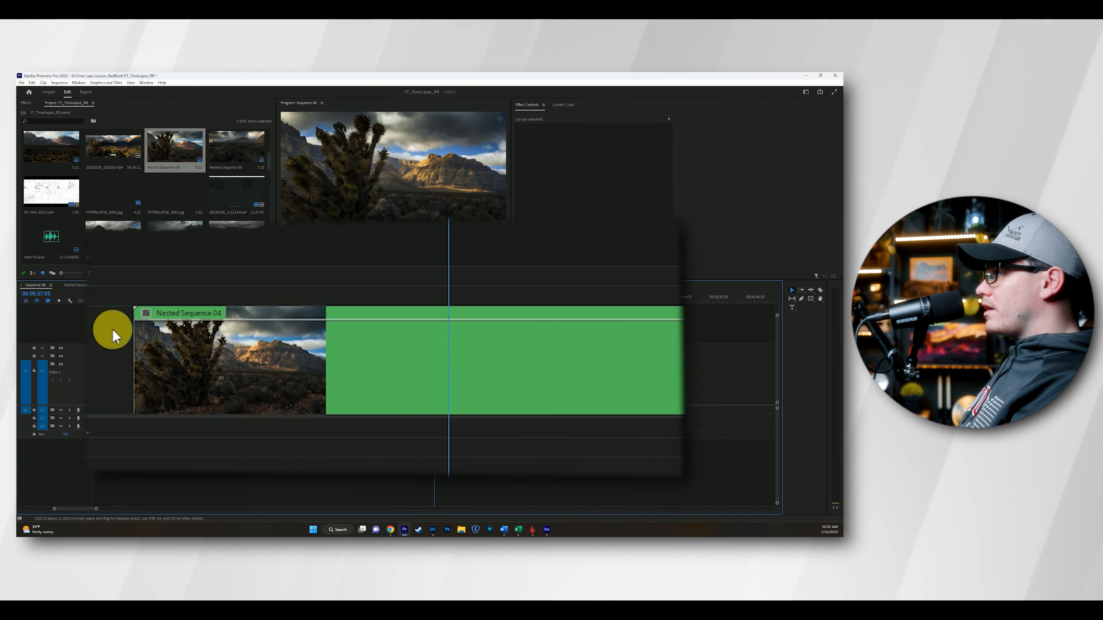
pyautogui.click(146, 313)
pyautogui.moveTo(196, 363)
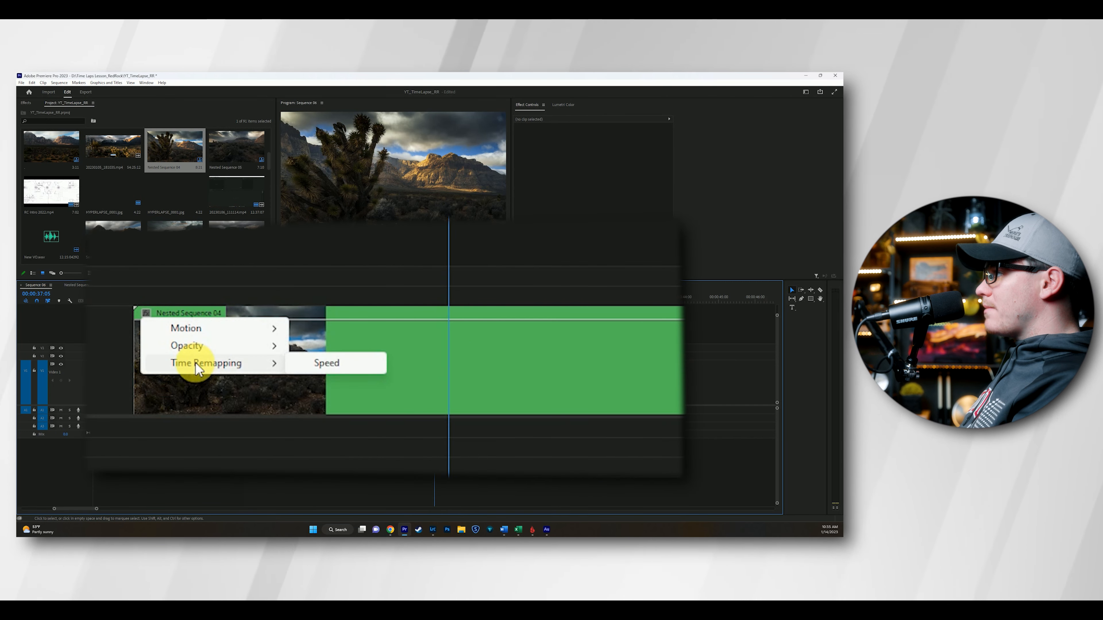
pyautogui.click(305, 365)
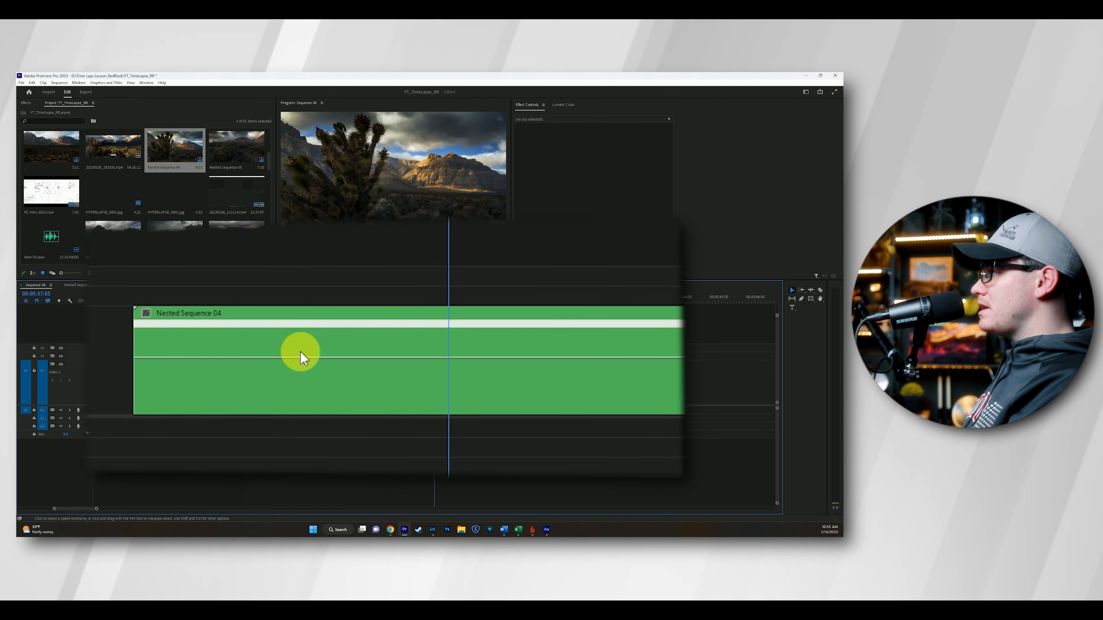
# Step: Add two speed keyframes to the Nested Sequence 04 clip with the Pen tool, one near its start and one towards its end
pyautogui.press('p')
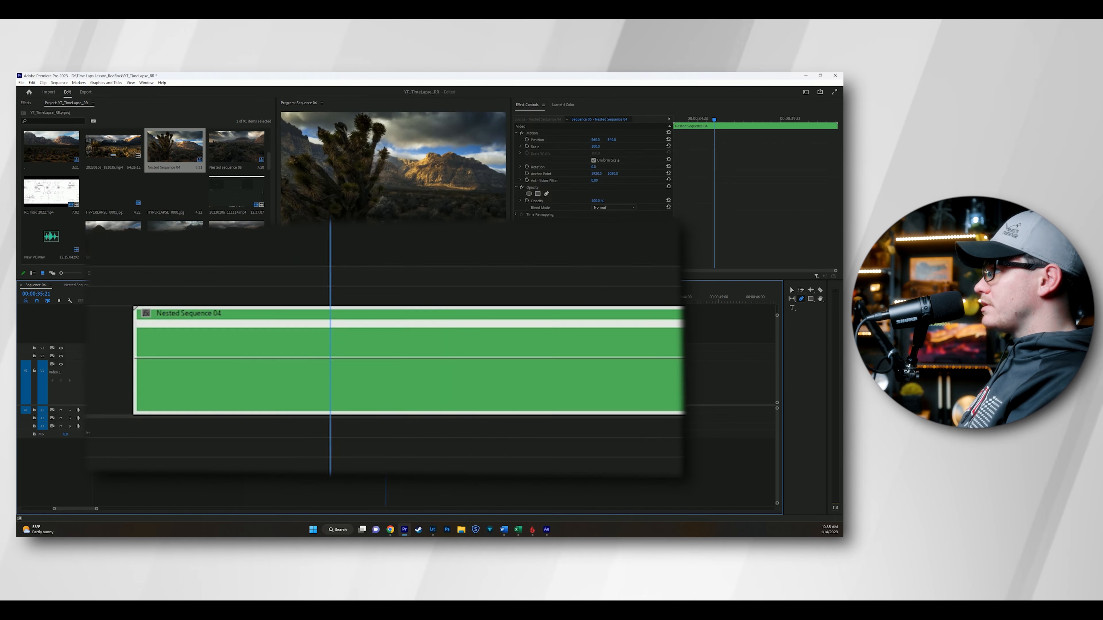
pyautogui.moveTo(386, 298)
pyautogui.mouseDown()
pyautogui.moveTo(374, 298)
pyautogui.moveTo(385, 298)
pyautogui.mouseUp()
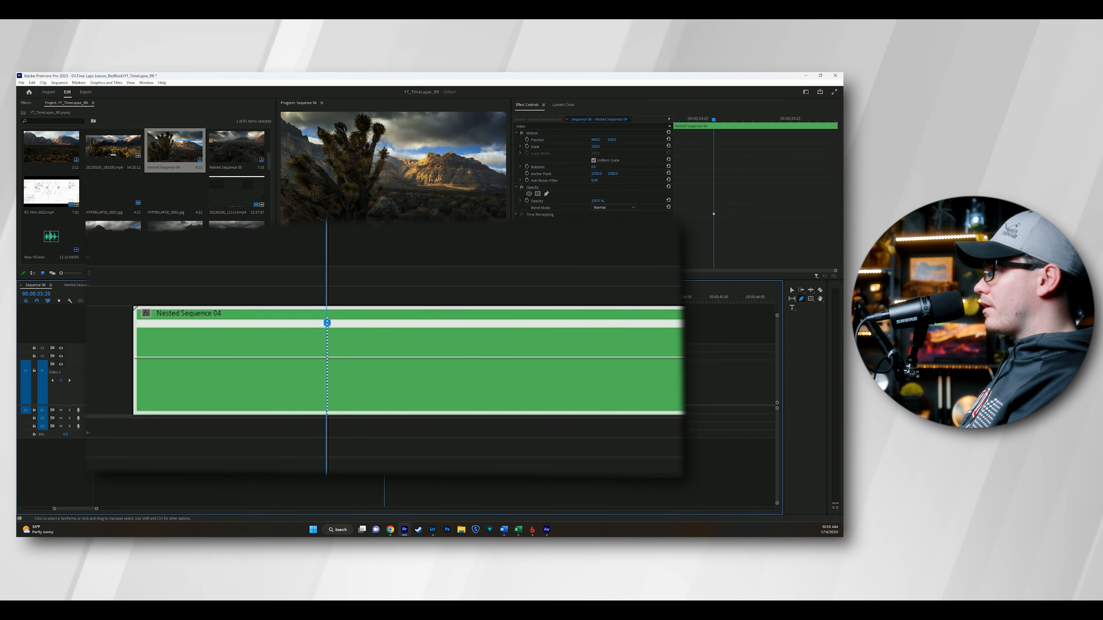
pyautogui.moveTo(538, 298); pyautogui.dragTo(548, 298)
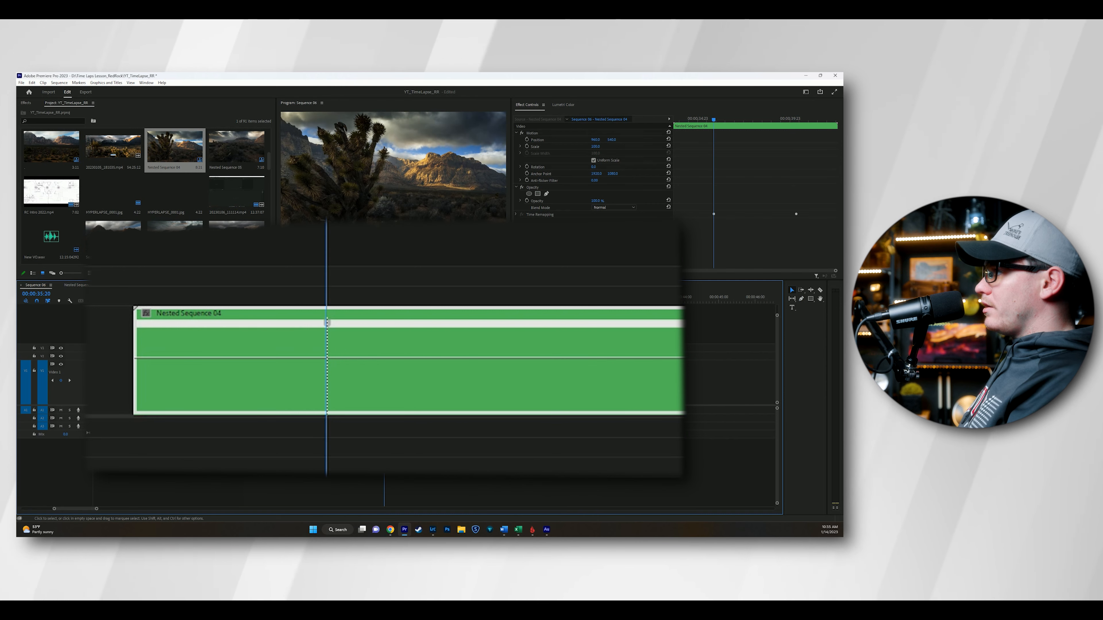
# Step: Split the first speed keyframe into a ramp and raise the speed of the clip's opening section
pyautogui.moveTo(384, 298); pyautogui.dragTo(374, 298)
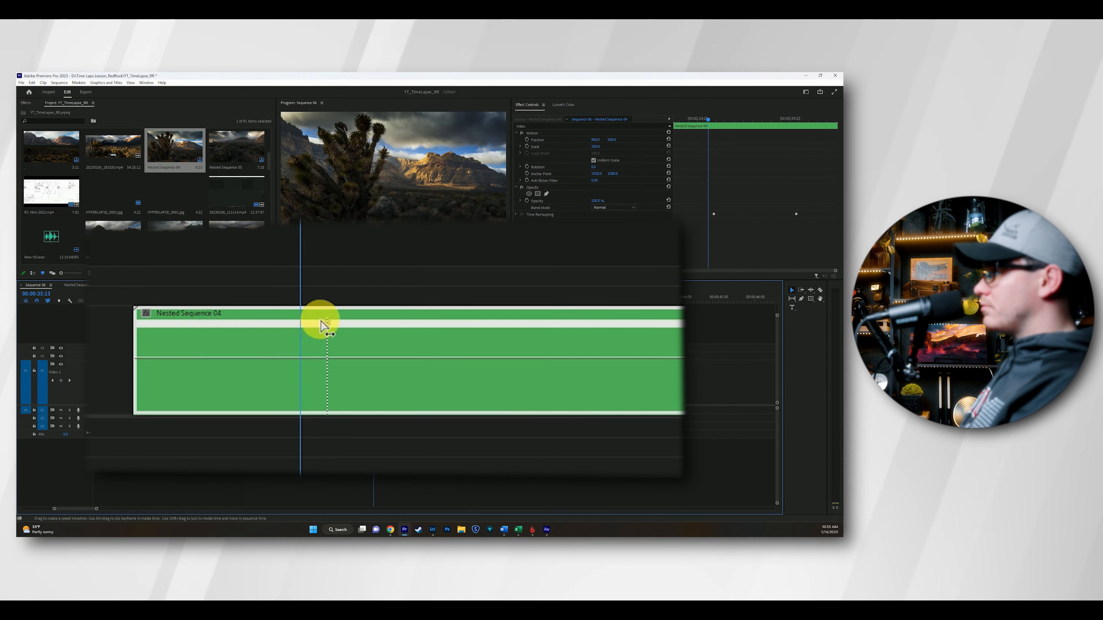
pyautogui.moveTo(324, 330); pyautogui.dragTo(283, 325)
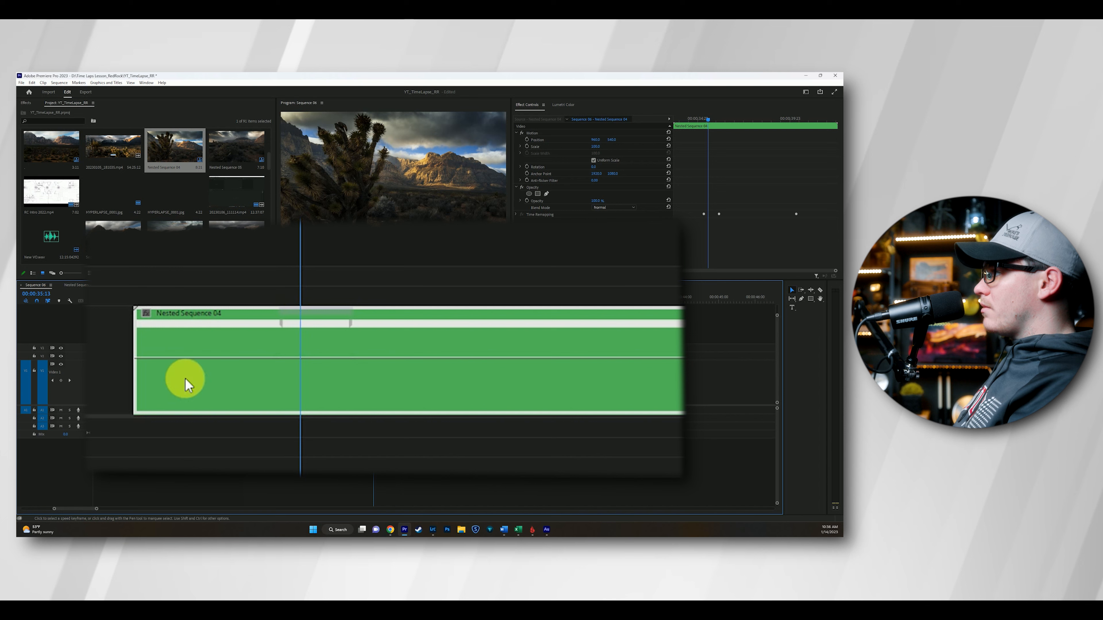
pyautogui.moveTo(244, 357); pyautogui.dragTo(244, 341)
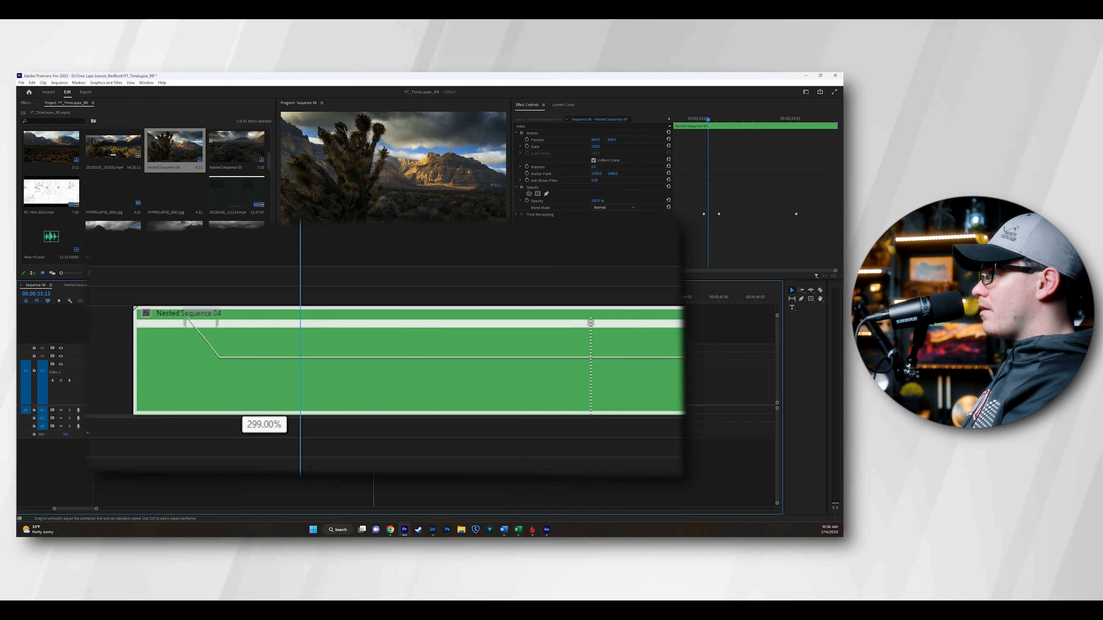
pyautogui.moveTo(244, 291); pyautogui.dragTo(244, 269)
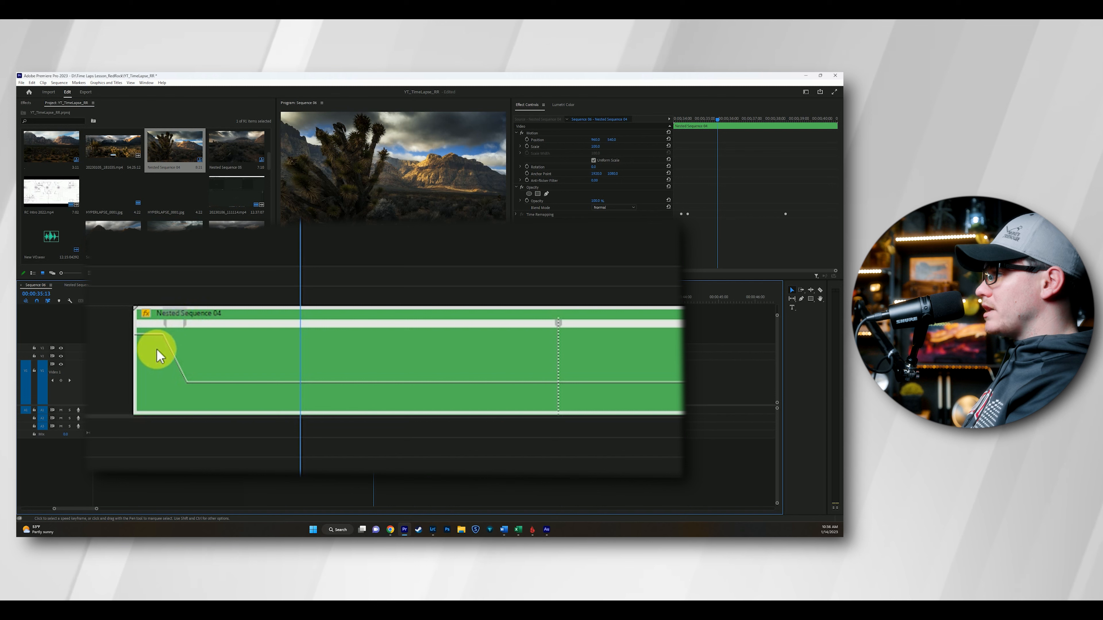
# Step: Smooth the first speed ramp into an S-curve and lengthen its transition into the slower middle section
pyautogui.click(187, 326)
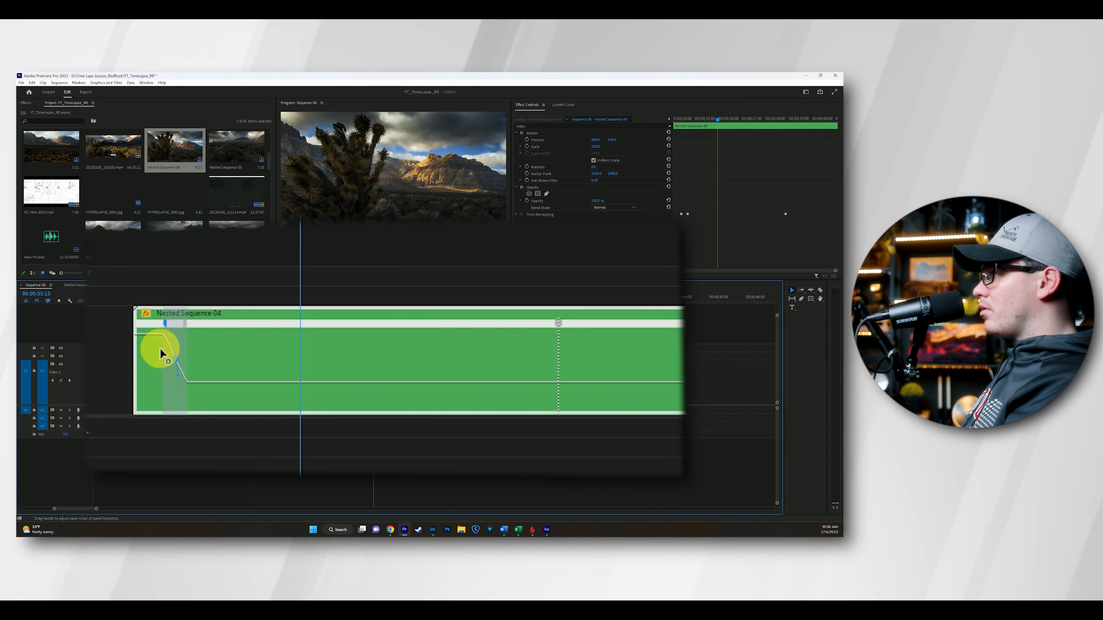
pyautogui.click(175, 358)
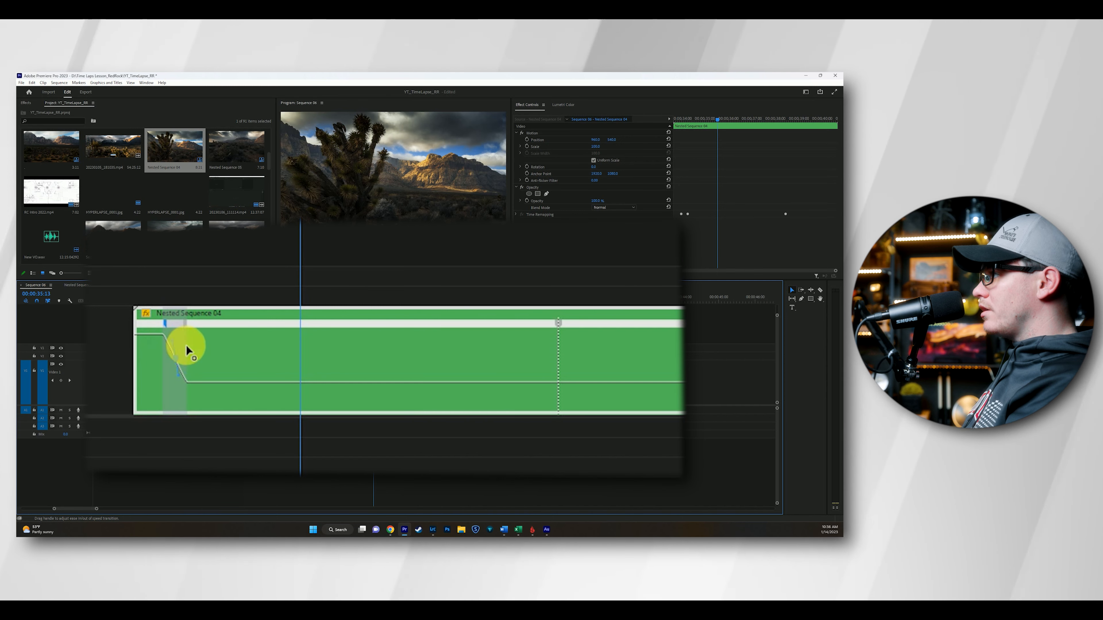
pyautogui.moveTo(230, 358); pyautogui.dragTo(109, 377)
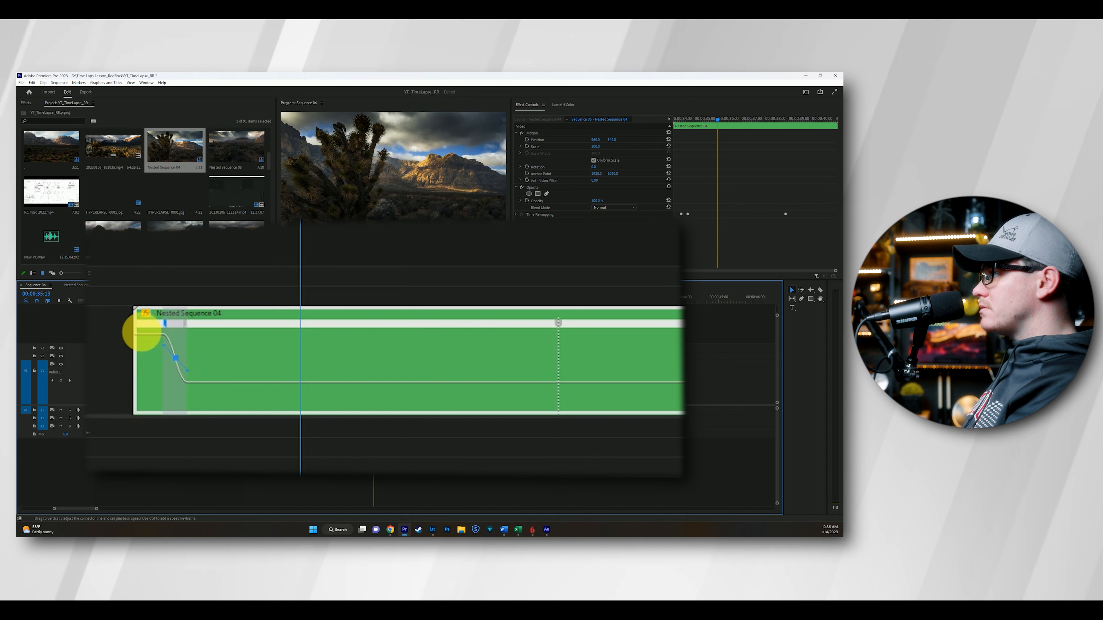
pyautogui.moveTo(217, 382); pyautogui.dragTo(210, 348)
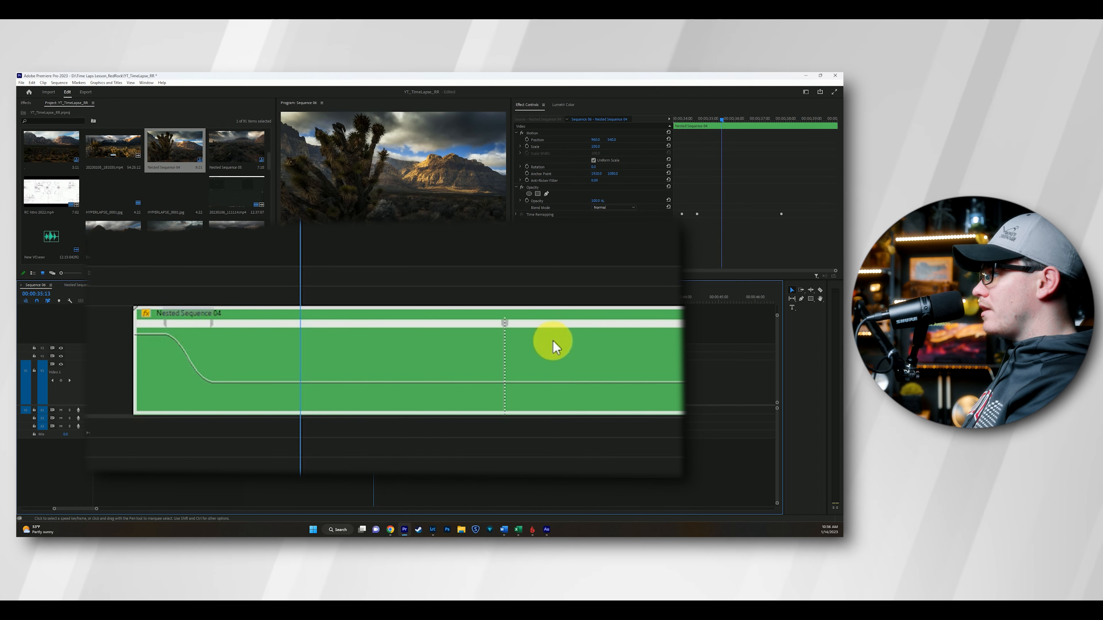
# Step: Turn the second speed keyframe into a long, smoothly curved ramp up to a faster closing section
pyautogui.moveTo(506, 324); pyautogui.dragTo(476, 324)
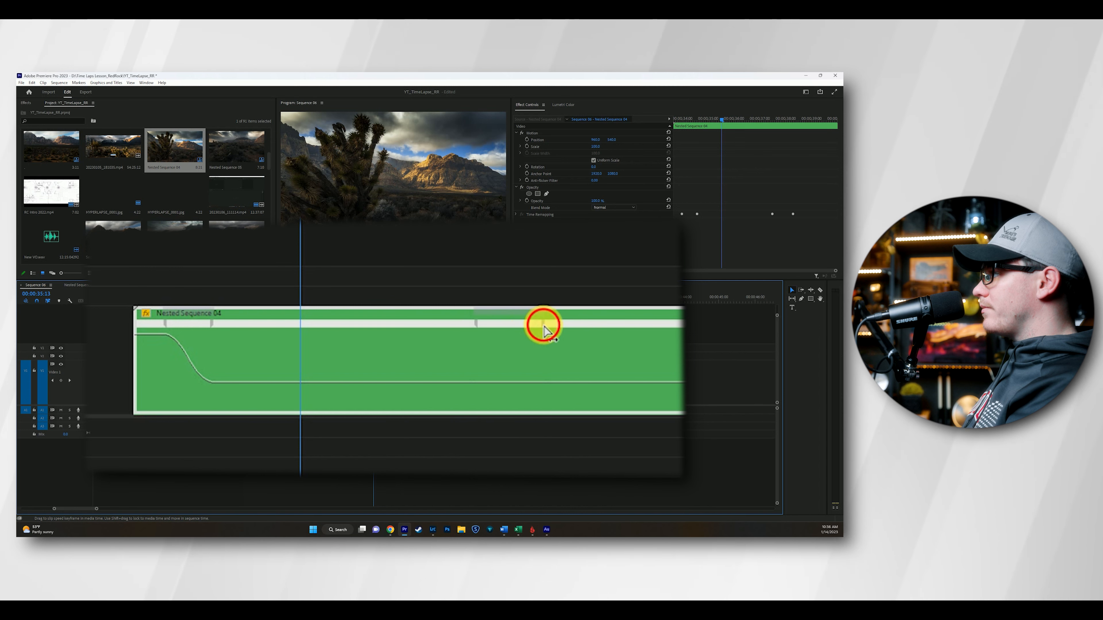
pyautogui.moveTo(598, 386)
pyautogui.mouseDown()
pyautogui.moveTo(599, 371)
pyautogui.moveTo(608, 393)
pyautogui.mouseUp()
pyautogui.click(505, 321)
pyautogui.click(505, 347)
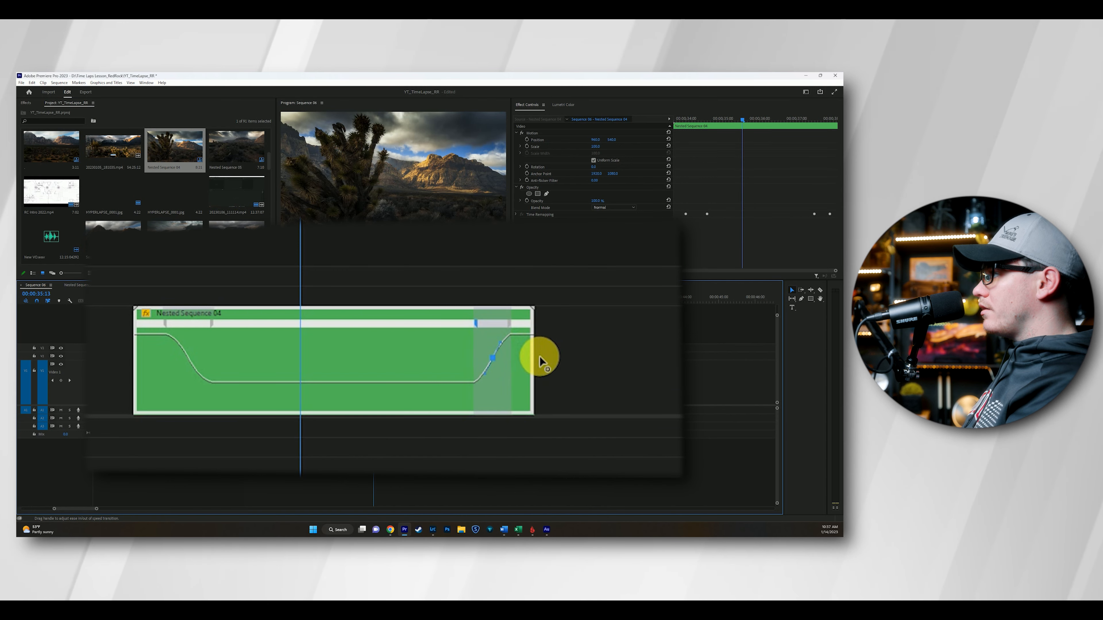
pyautogui.moveTo(483, 326); pyautogui.dragTo(438, 321)
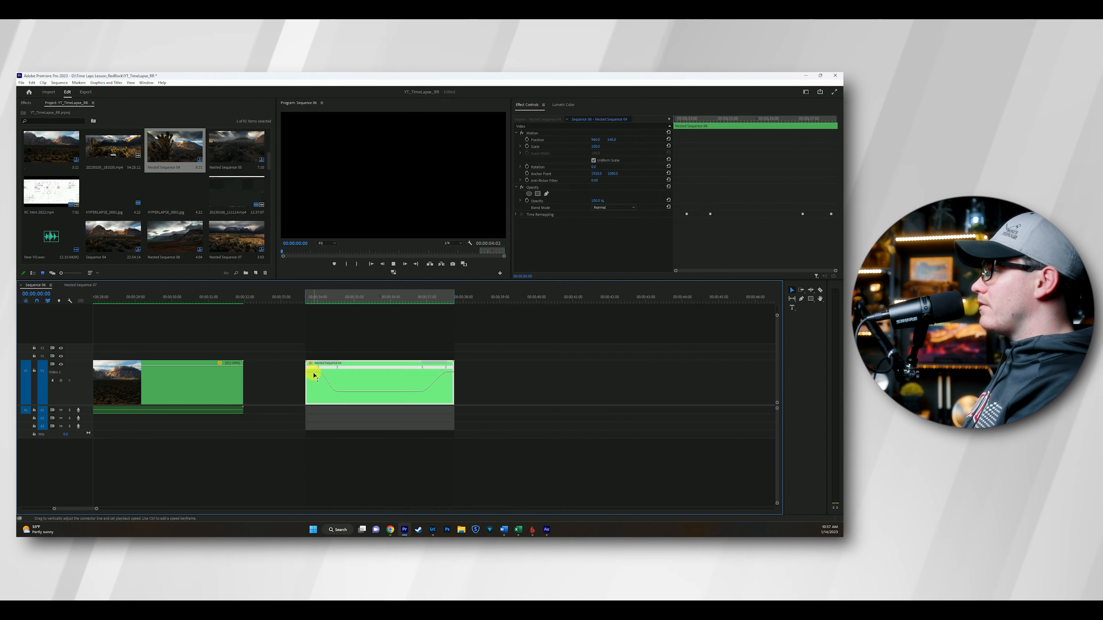
# Step: Play back the Nested Sequence 04 clip to preview its speed ramps
pyautogui.click(402, 299)
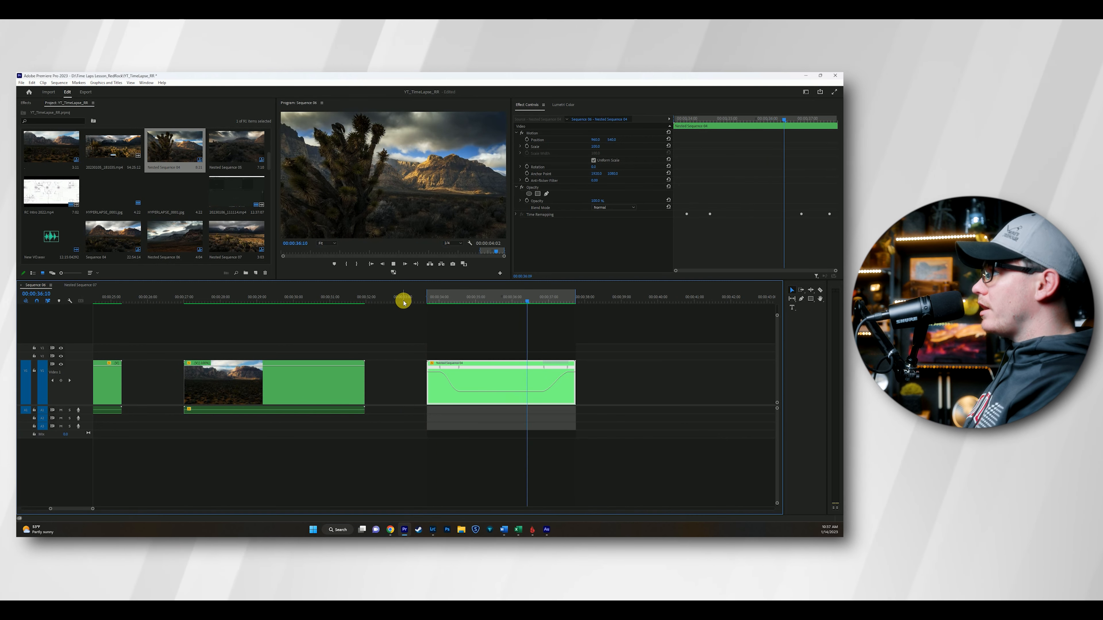
pyautogui.click(442, 302)
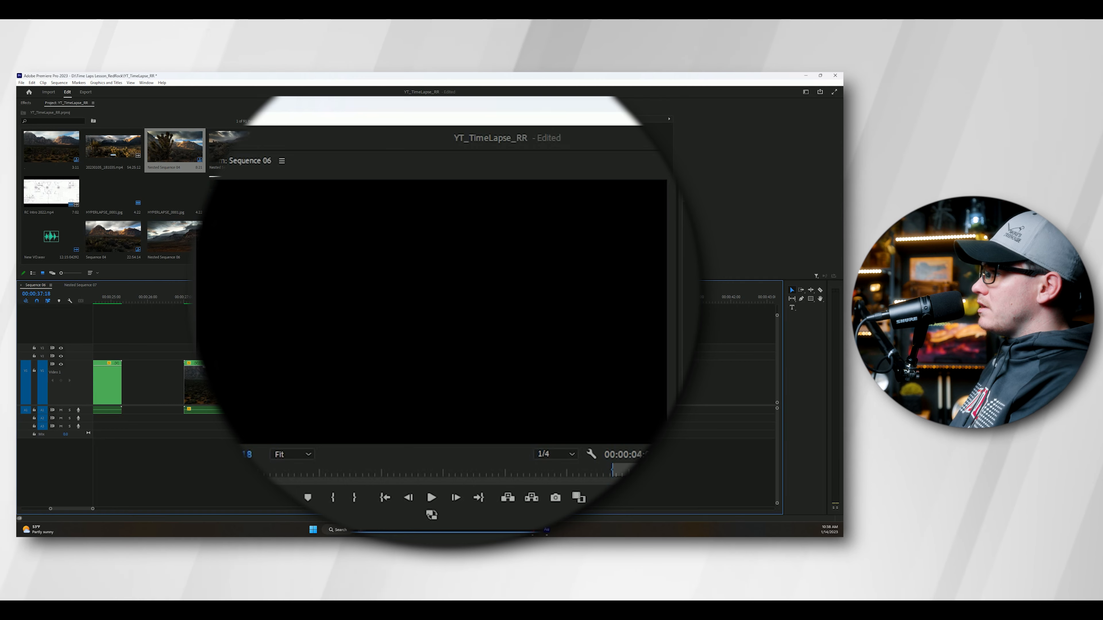
pyautogui.press('space')
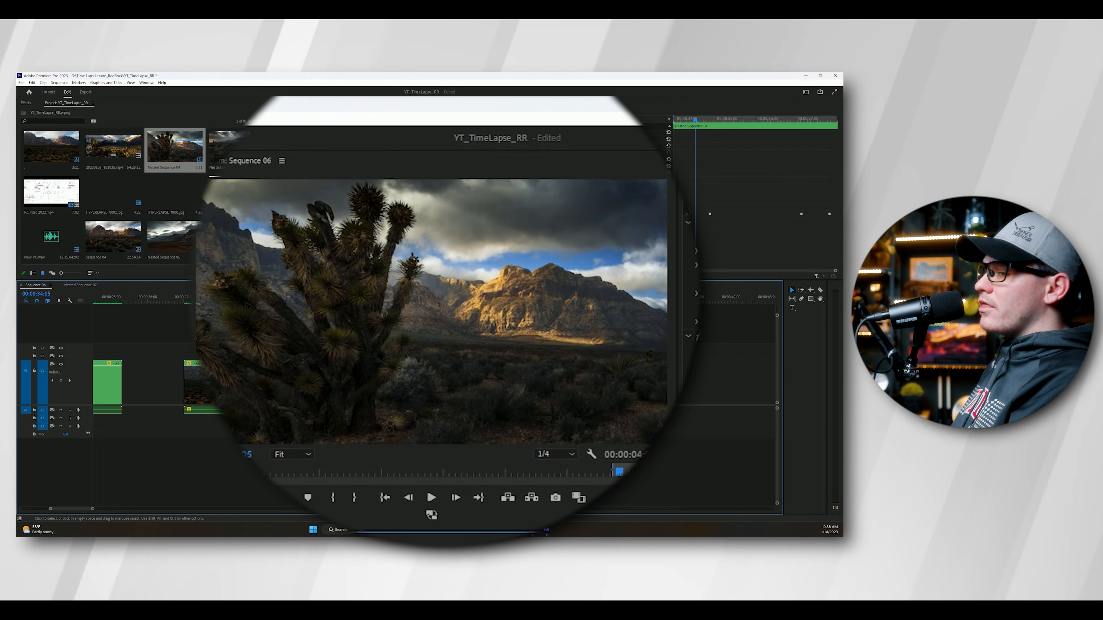